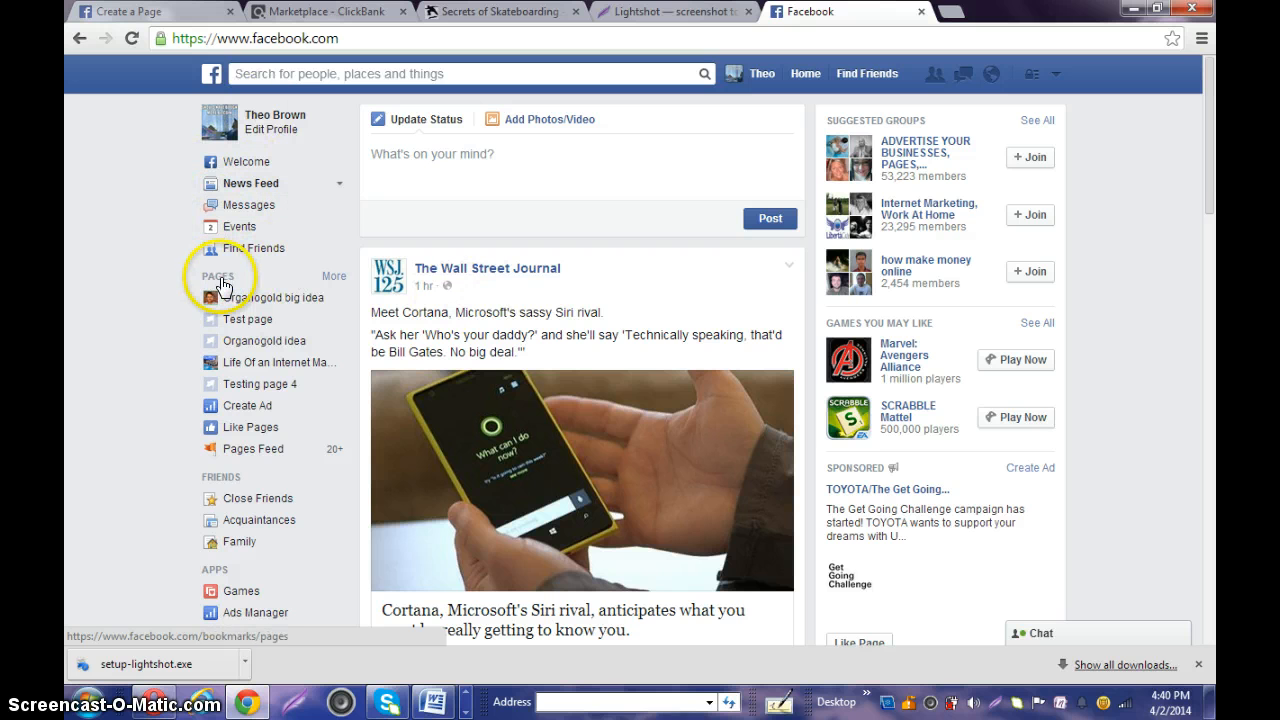
Start creating a new Facebook Page and choose the Cause or Community category
left_click(333, 282)
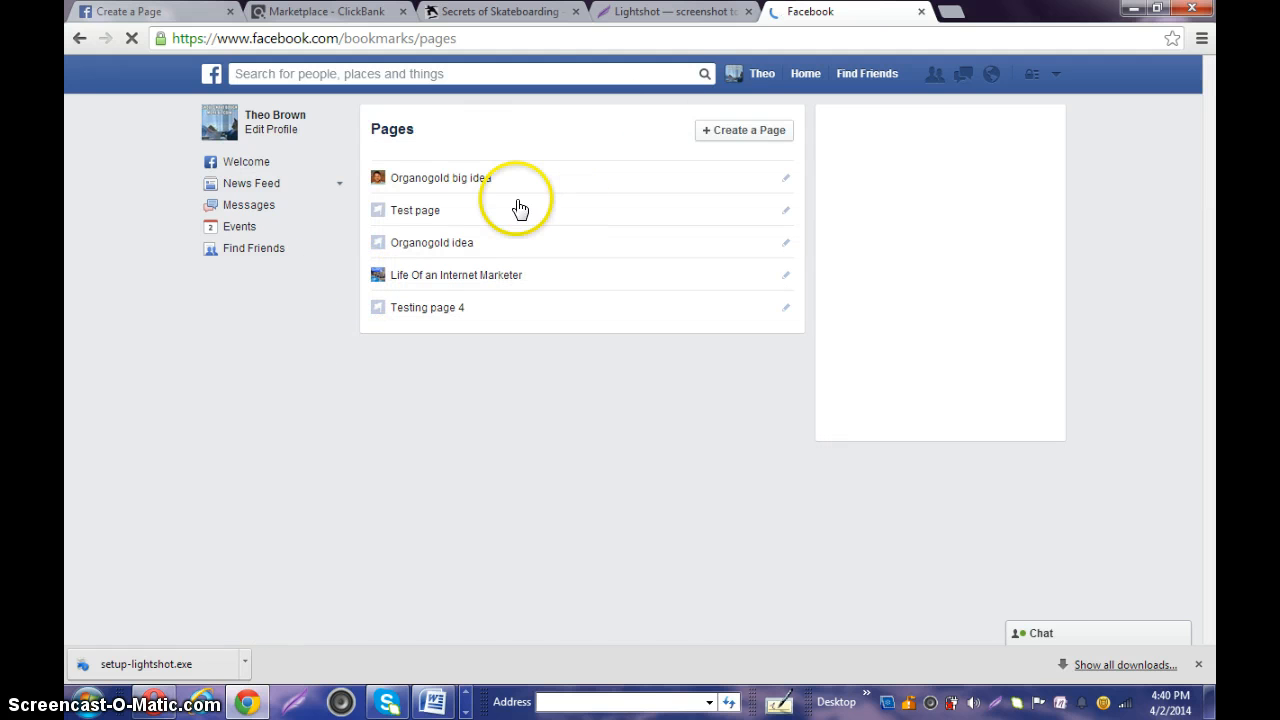
left_click(742, 134)
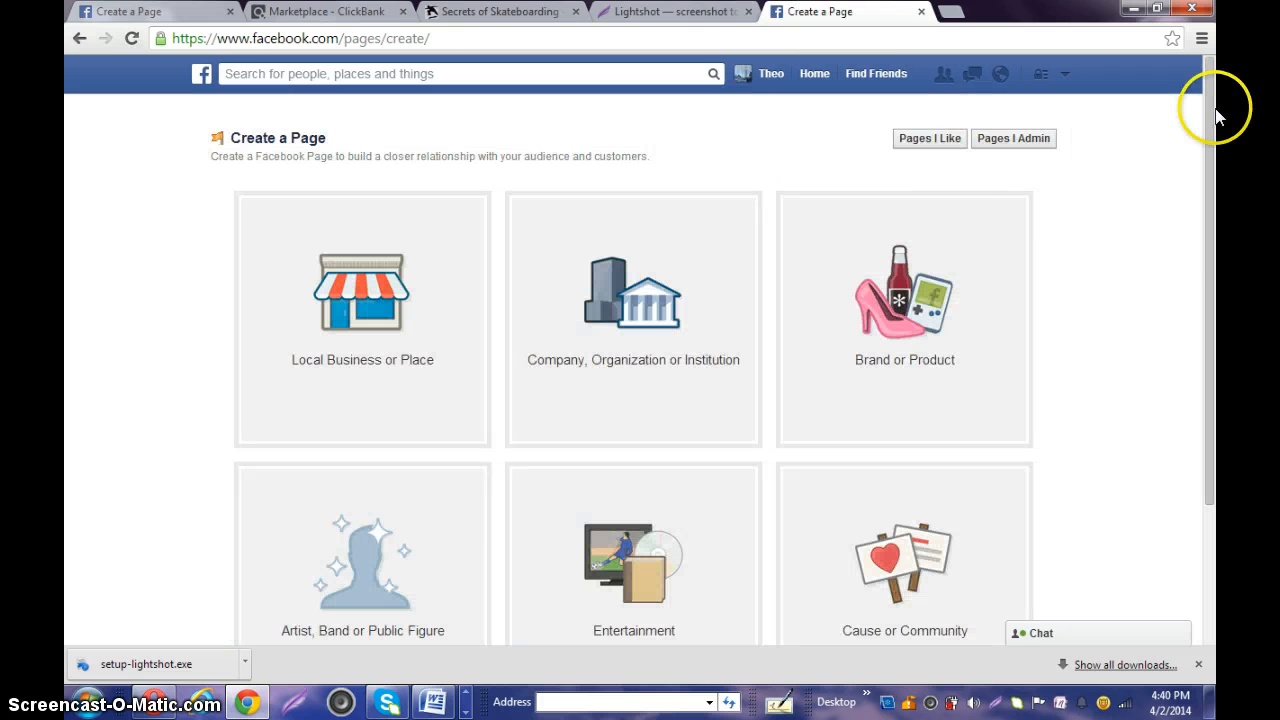
scroll(1213, 281, "down", 3)
left_click_drag(1213, 281, 1198, 199)
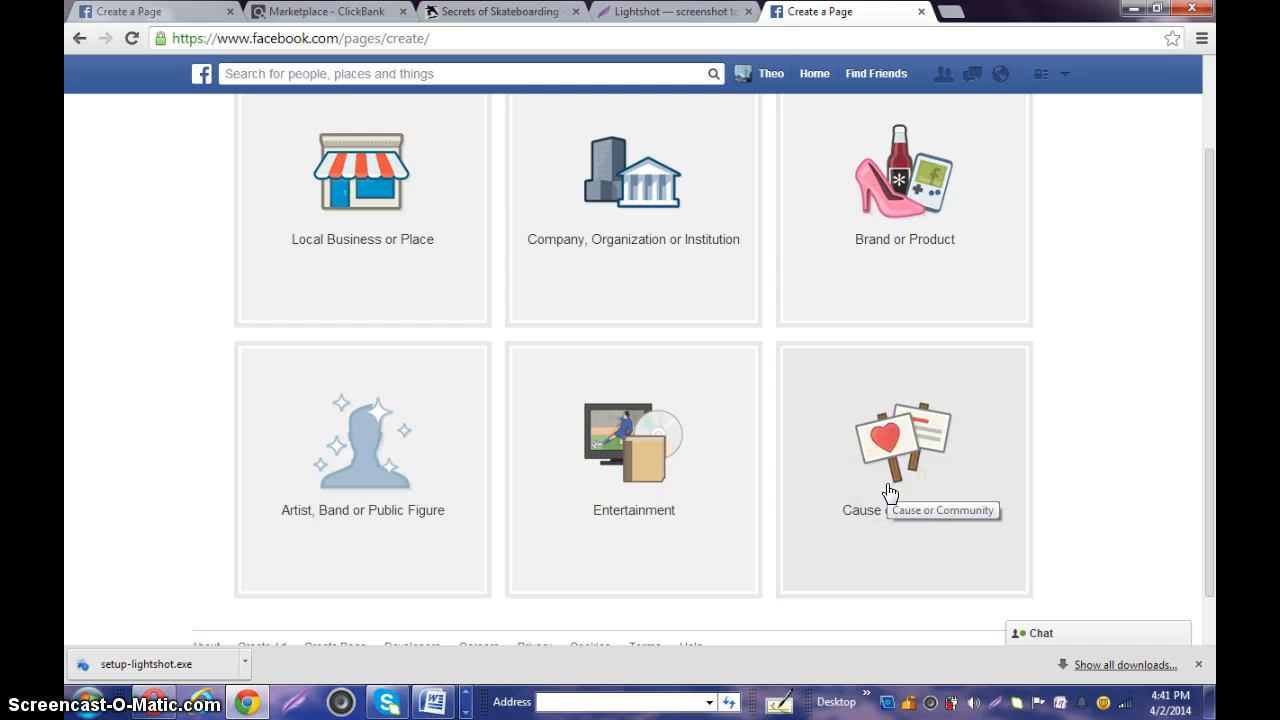
left_click(1062, 320)
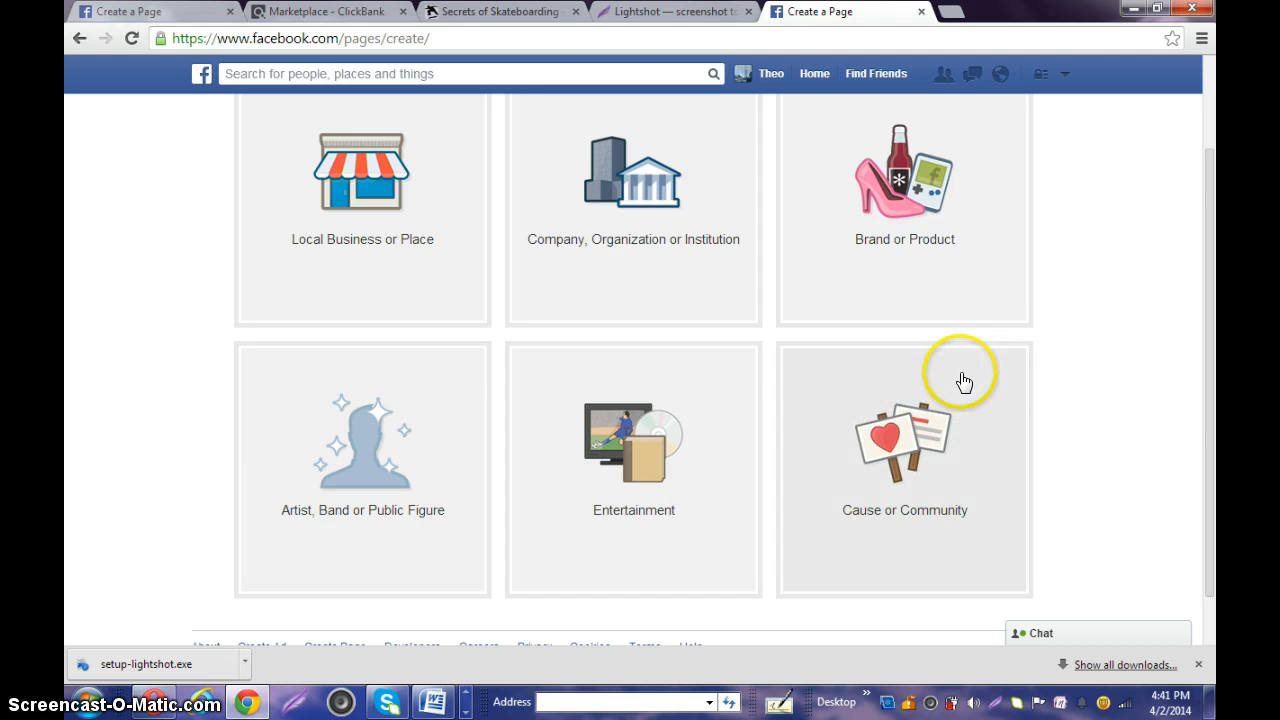
left_click(918, 446)
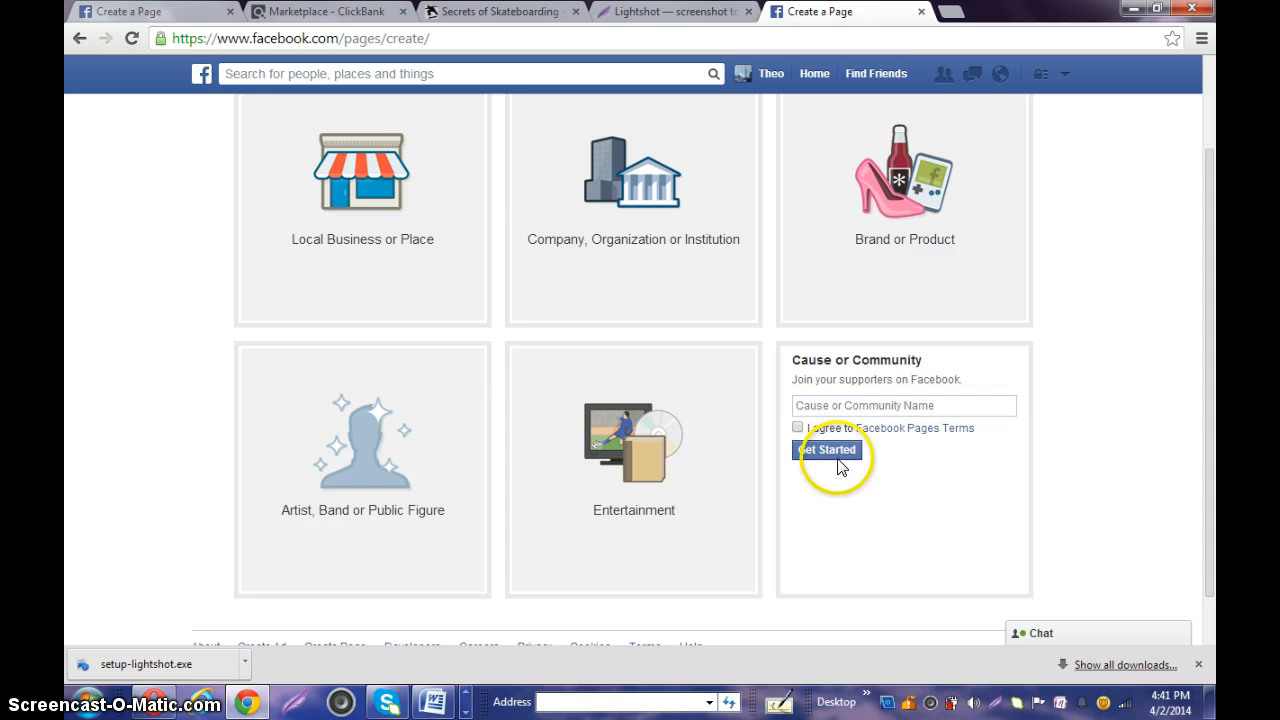
Enter "testing page 5" as the cause or community name
left_click(882, 405)
left_click(883, 405)
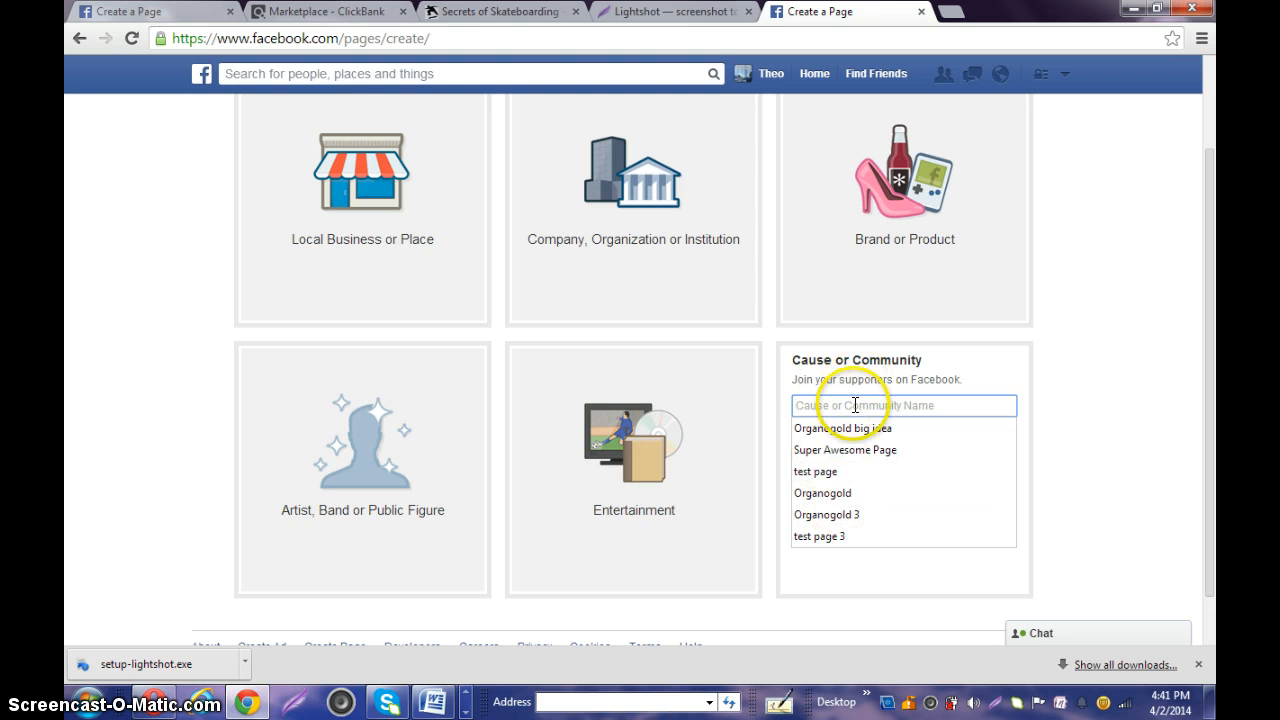
left_click(835, 406)
left_click(1068, 350)
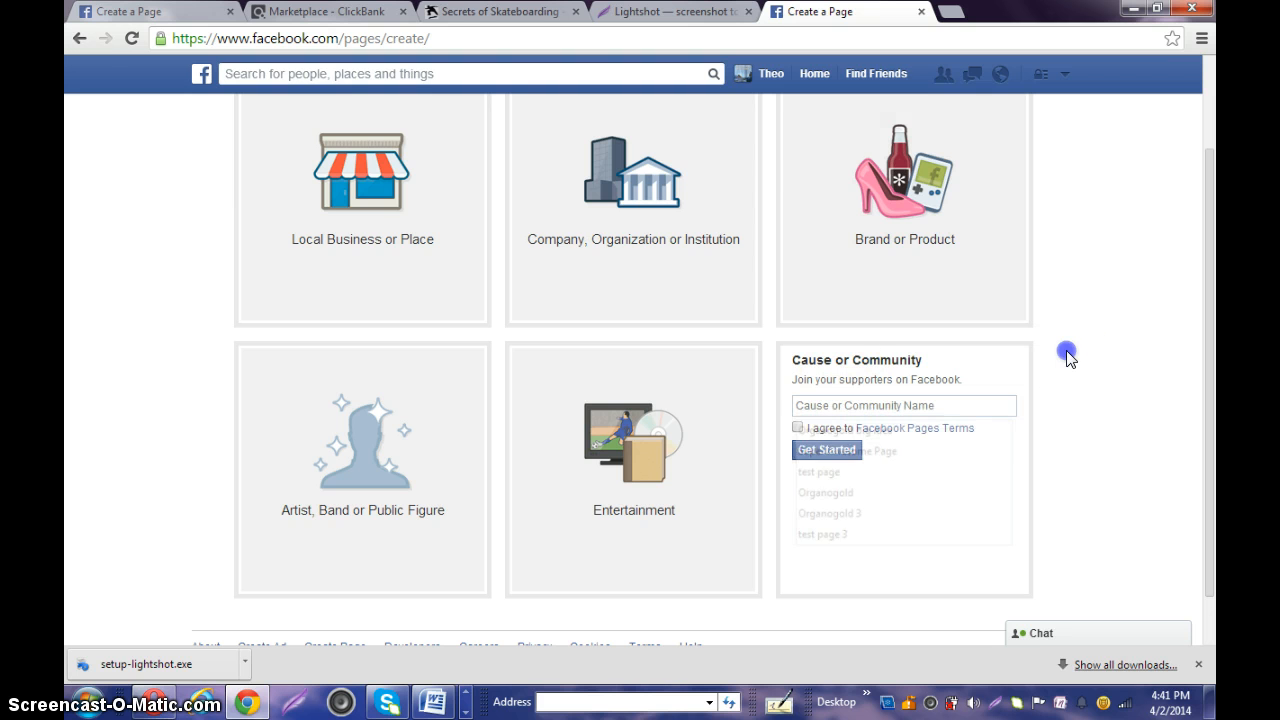
left_click(835, 406)
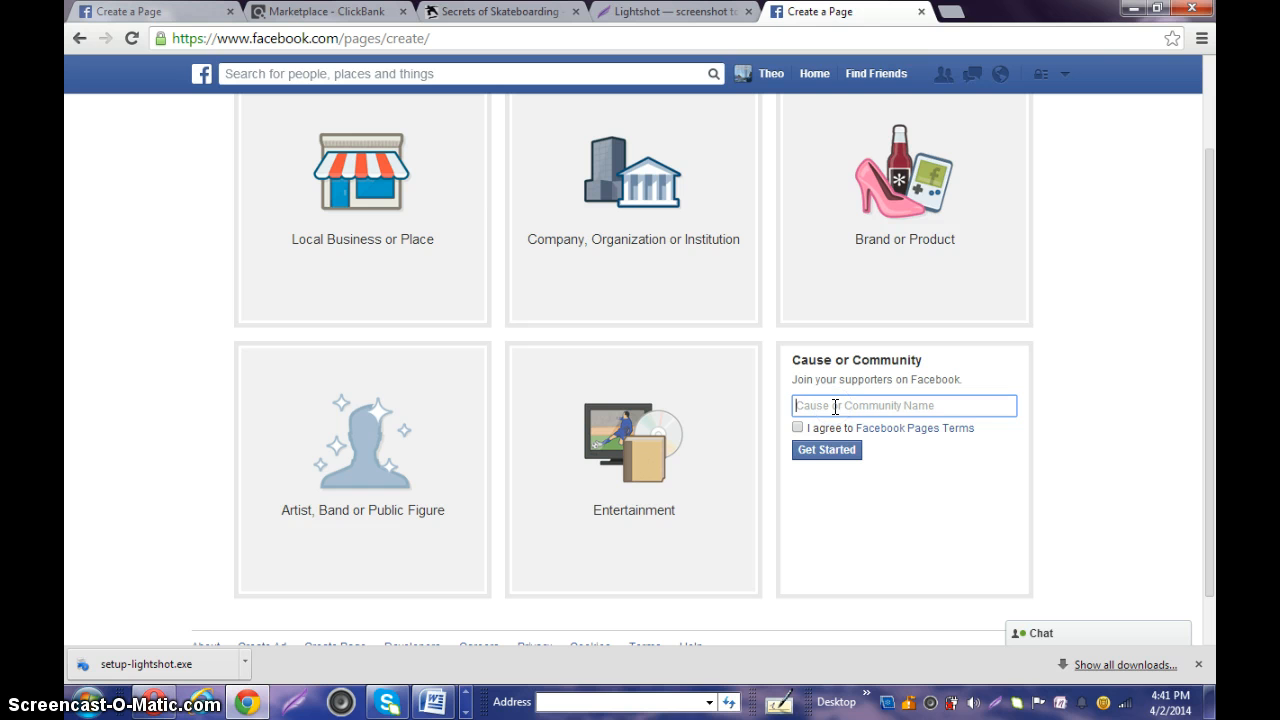
left_click(857, 401)
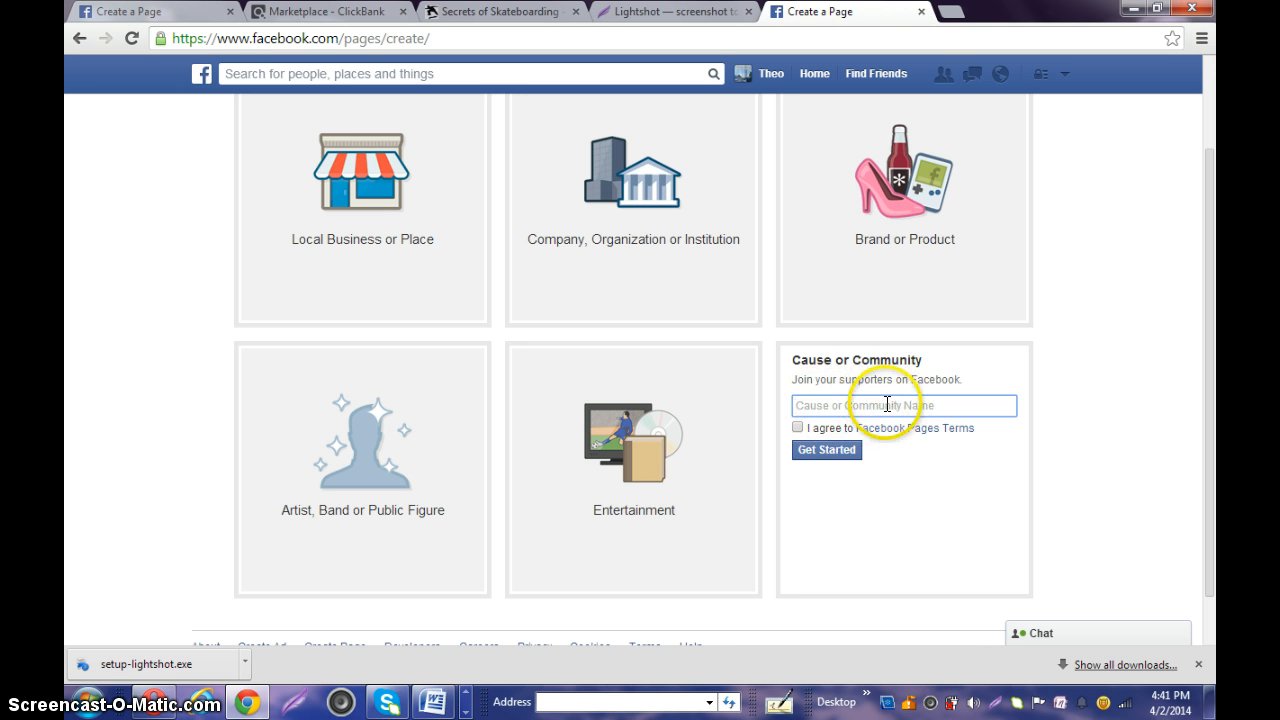
left_click(878, 405)
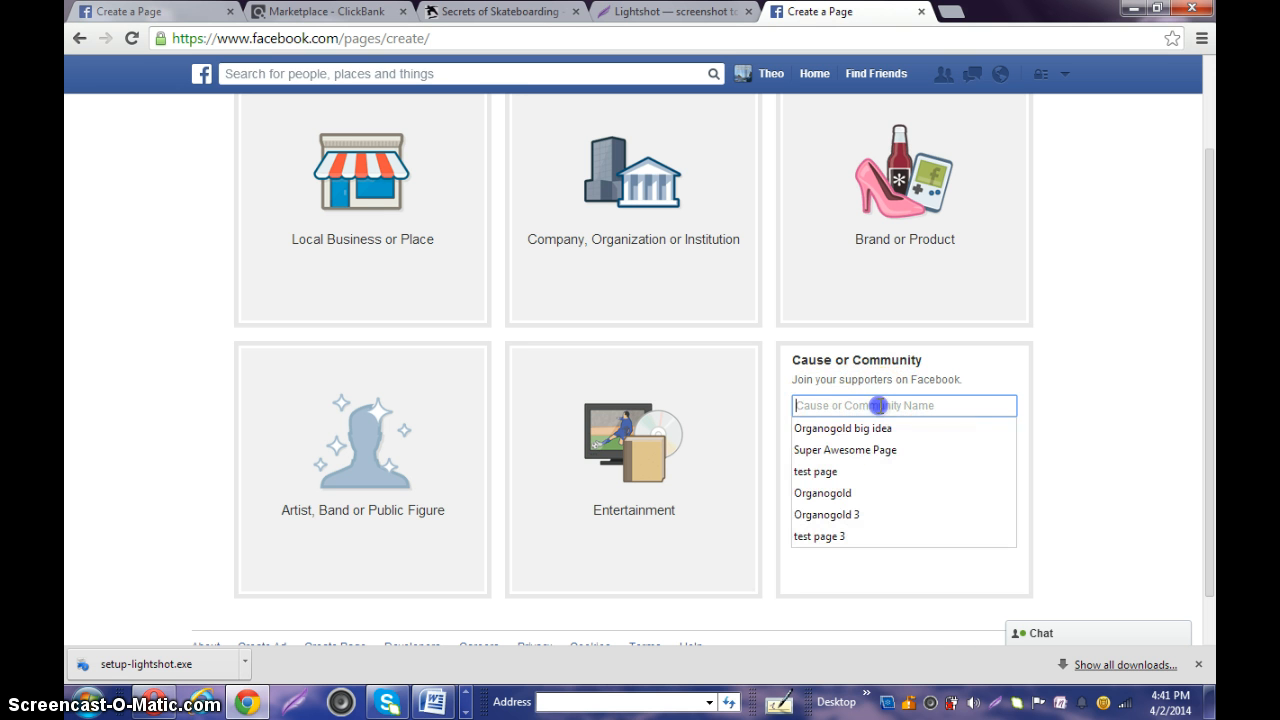
left_click(1018, 367)
left_click(875, 404)
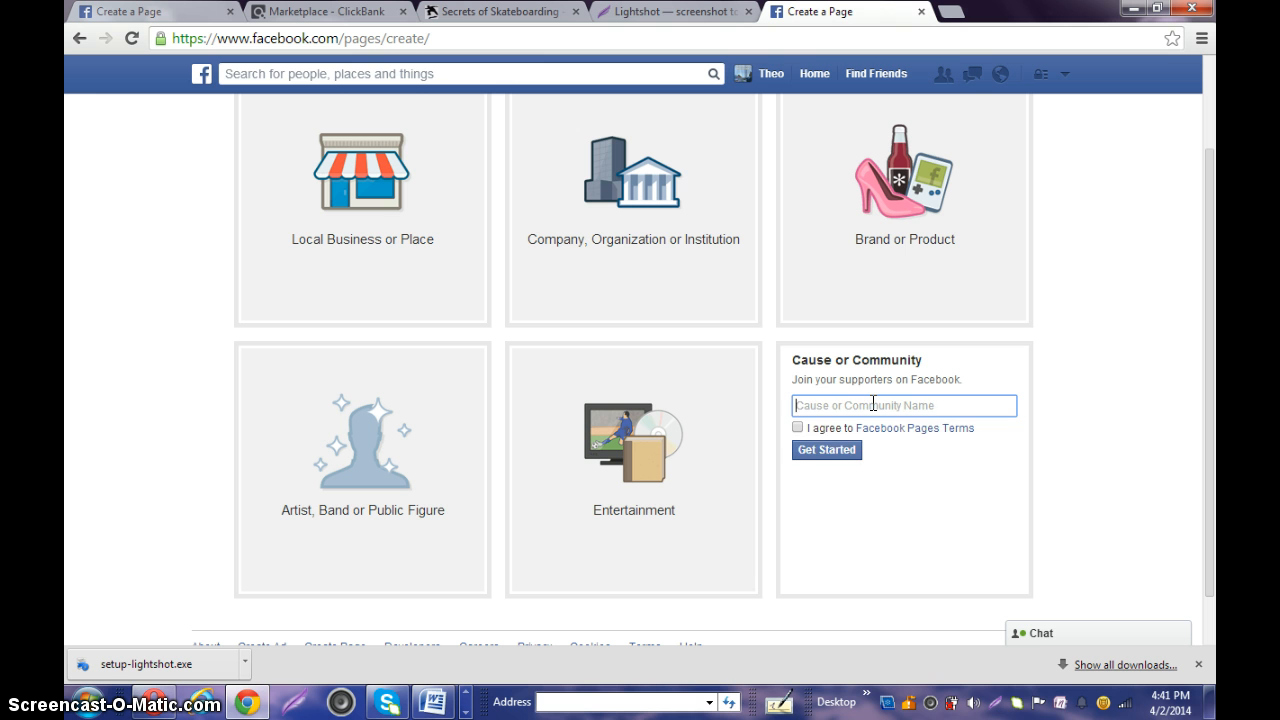
type("testing page 5")
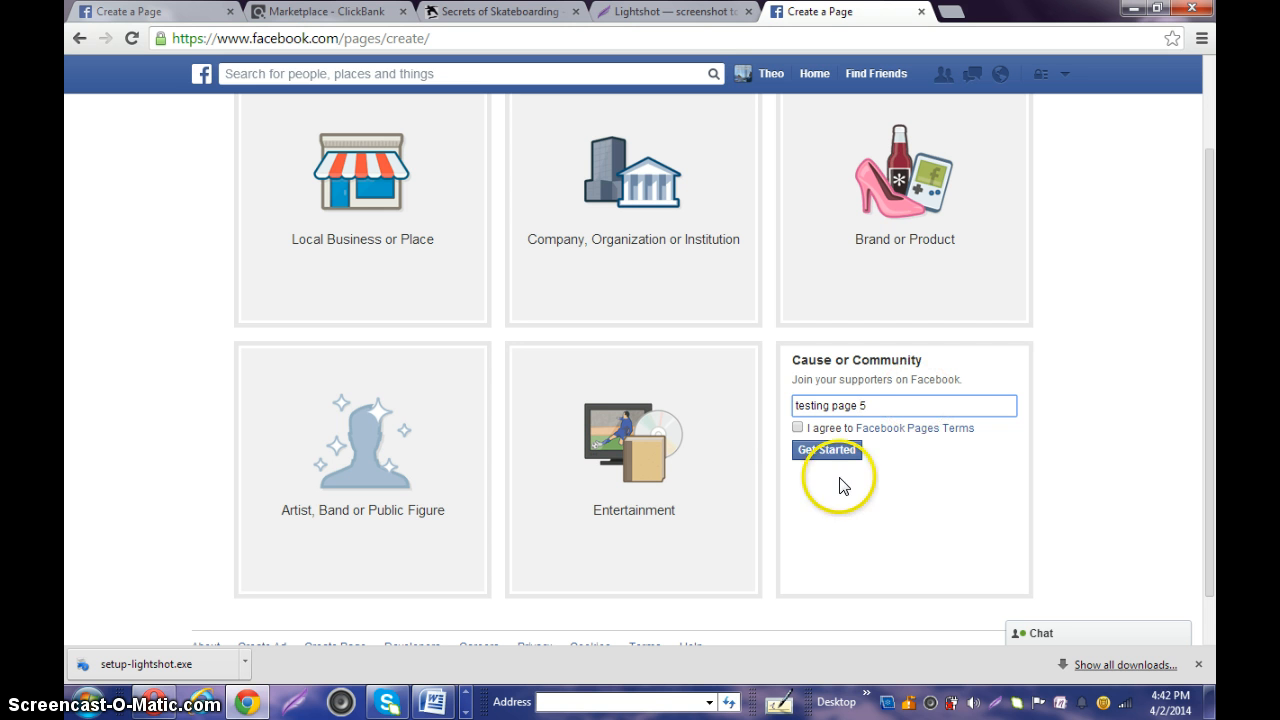
Agree to the Facebook Pages Terms and create the page with the suggested name "Testing page 5"
left_click(797, 427)
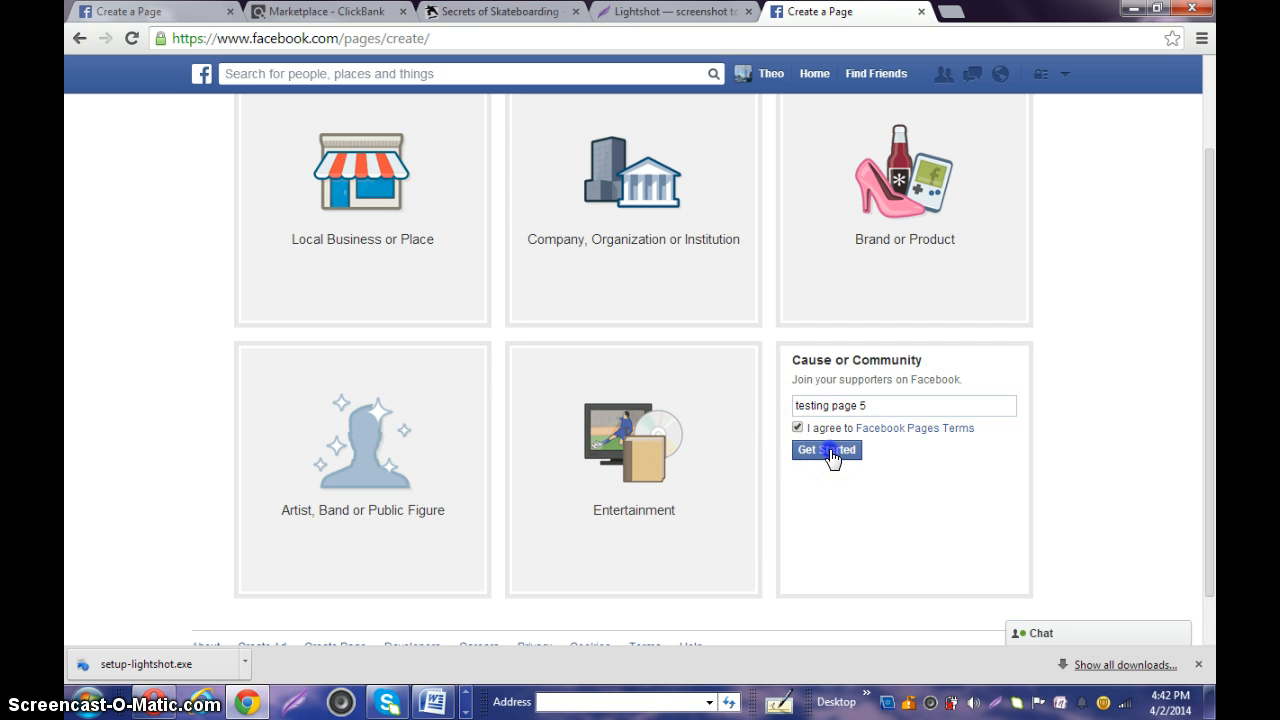
left_click(831, 450)
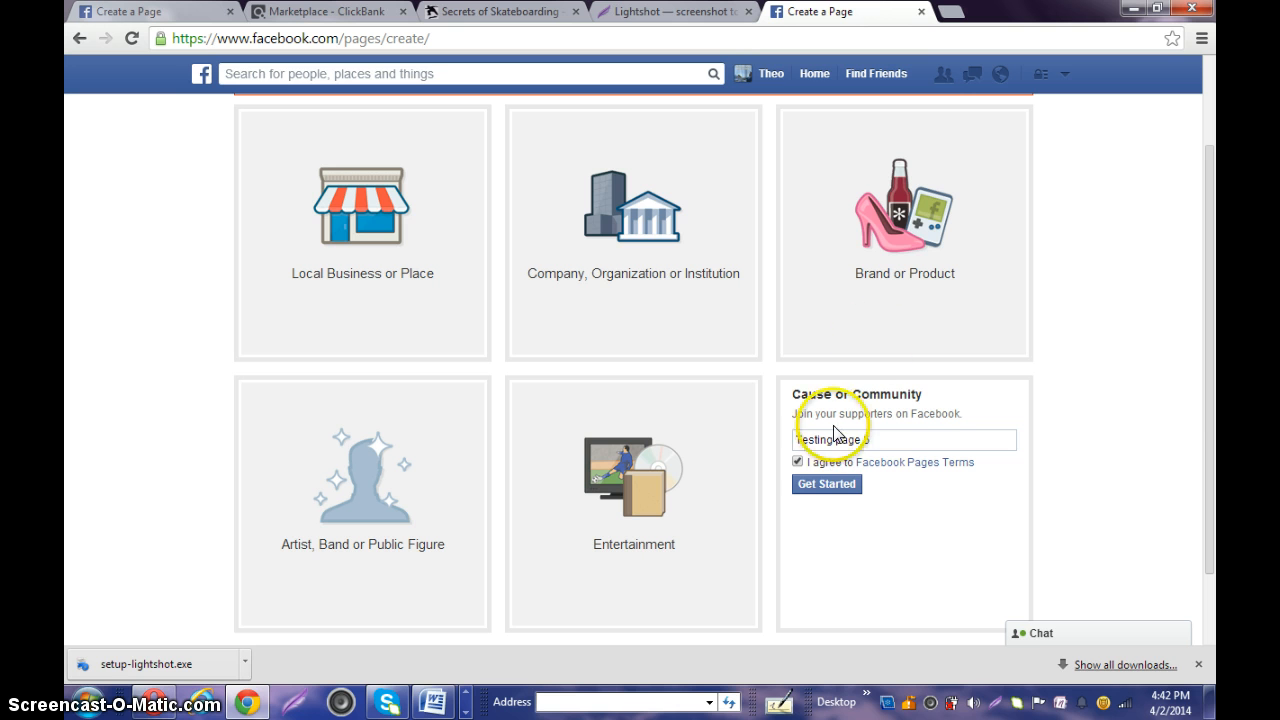
left_click(828, 485)
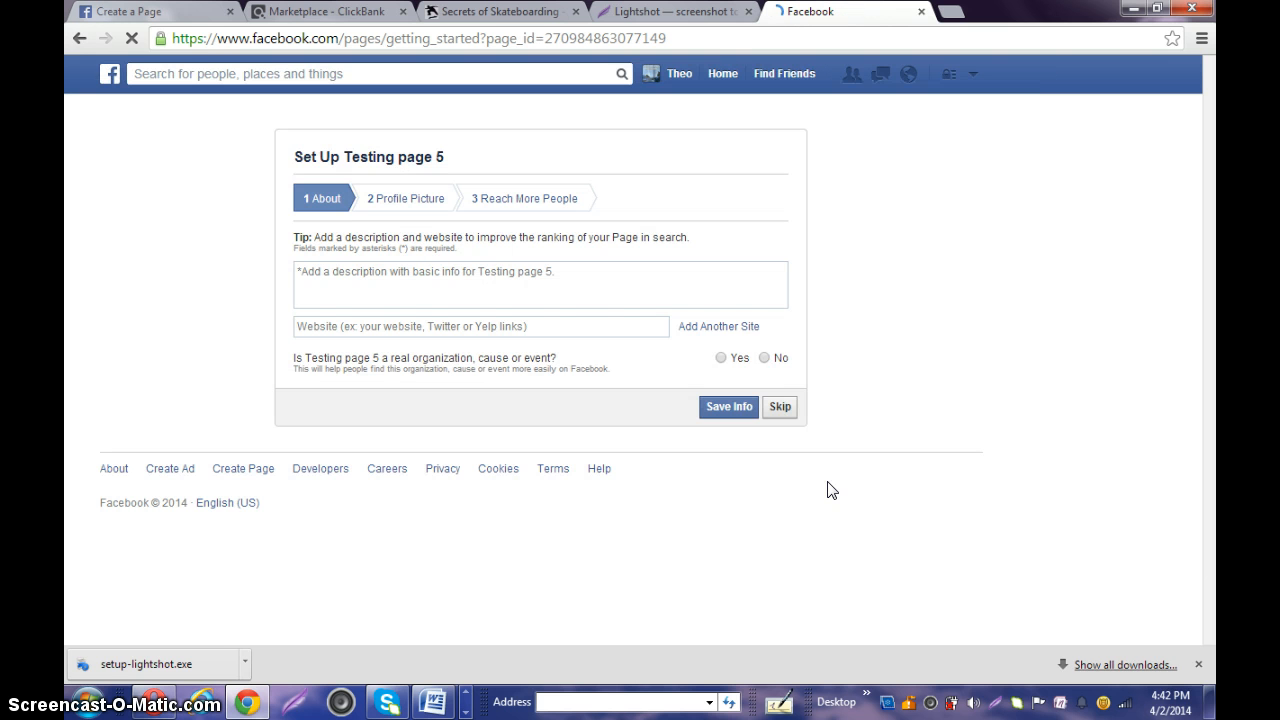
left_click(345, 289)
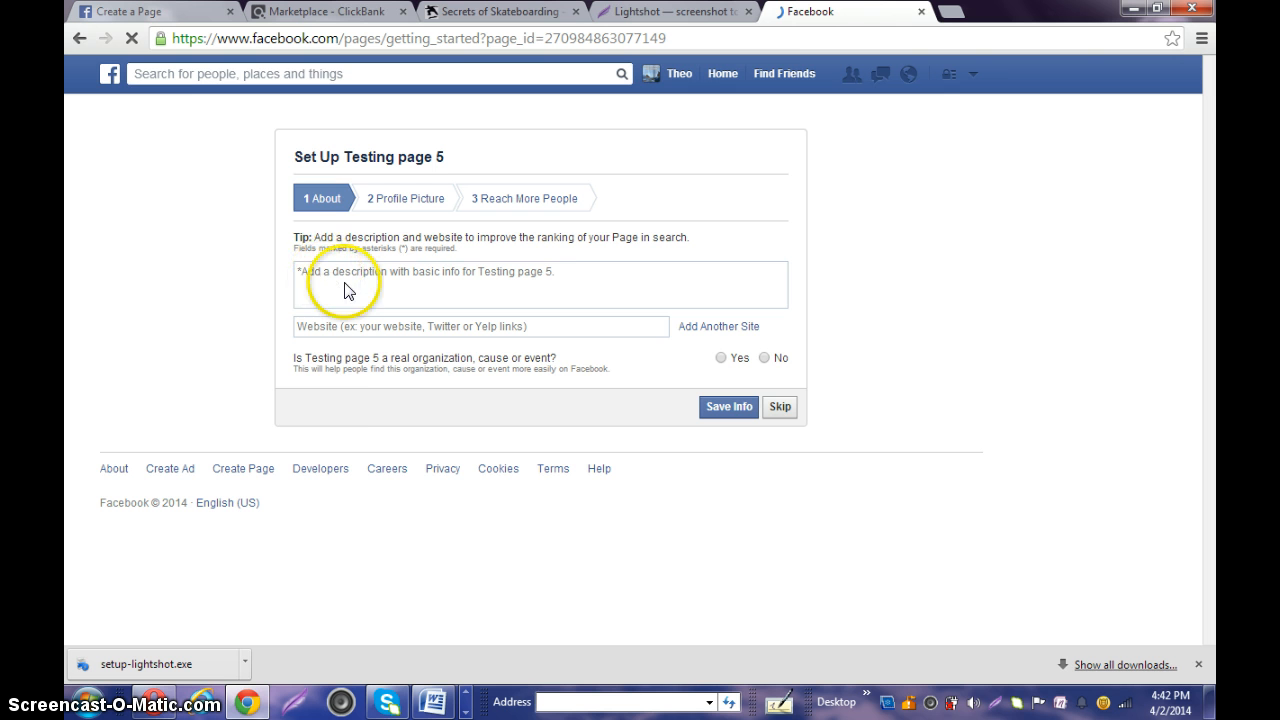
left_click(495, 278)
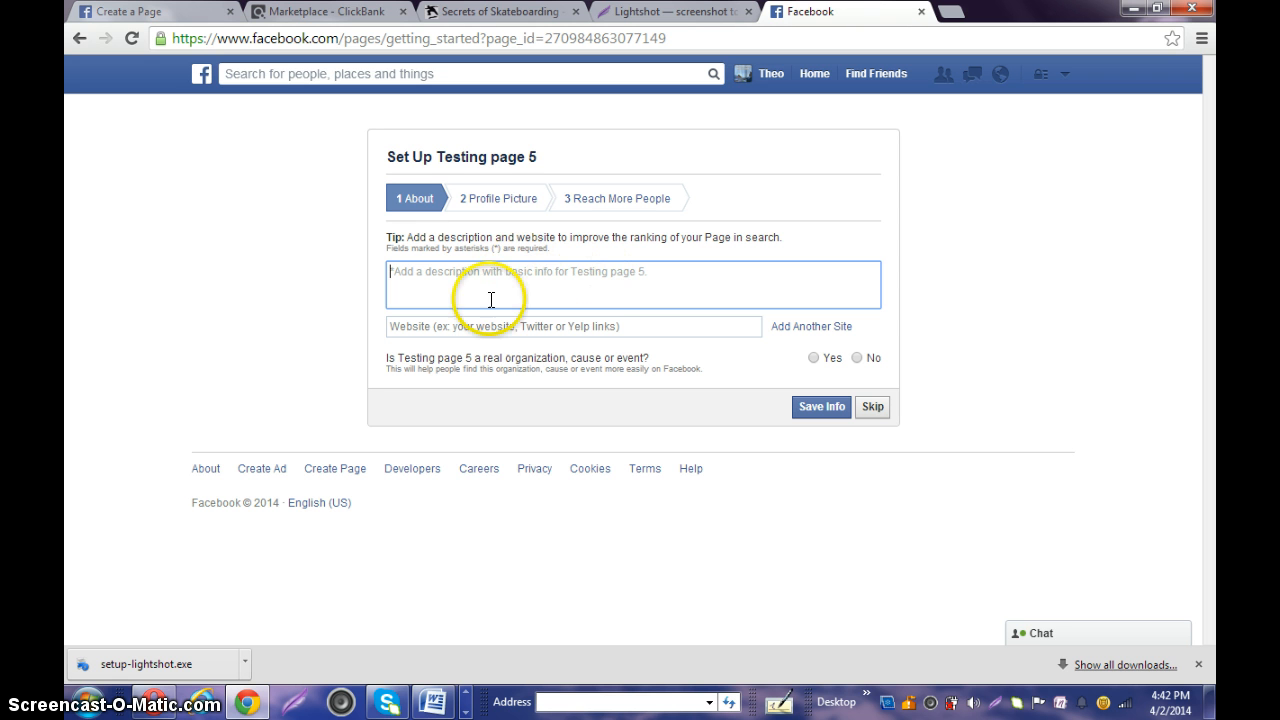
left_click(615, 326)
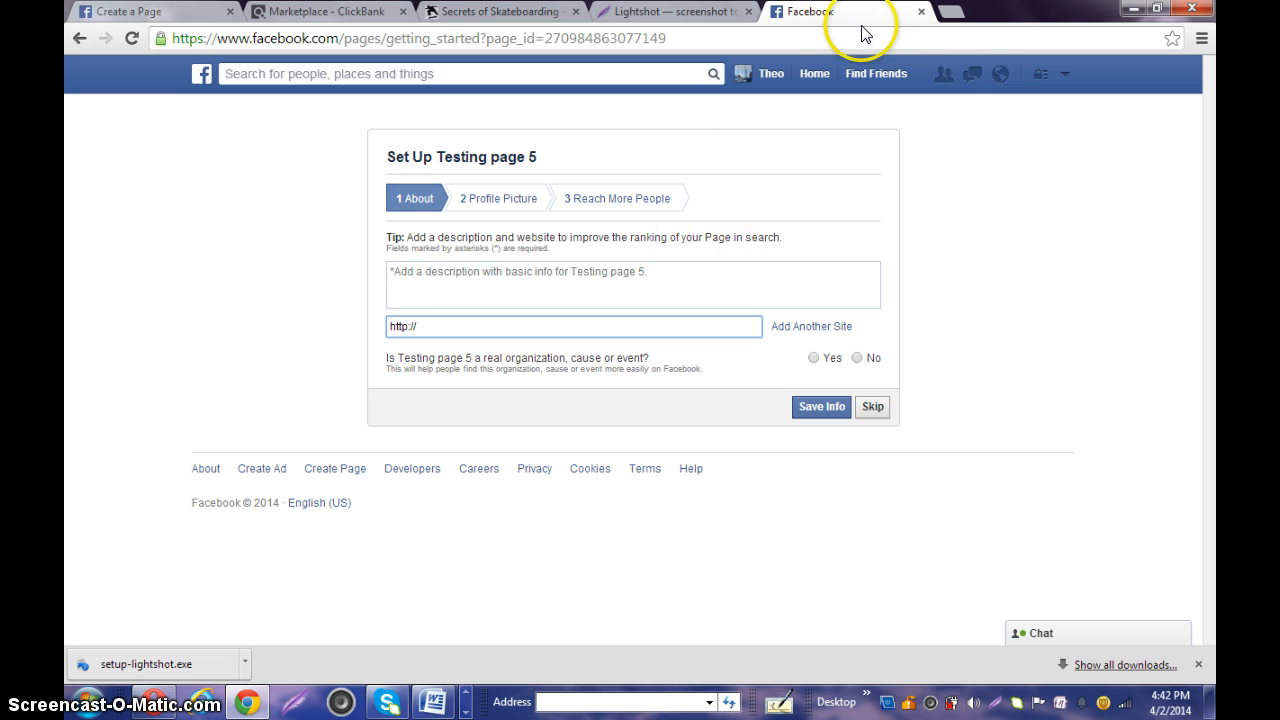
Leave the page setup for the home feed and start a new ad with the Clicks to Website objective
left_click(815, 75)
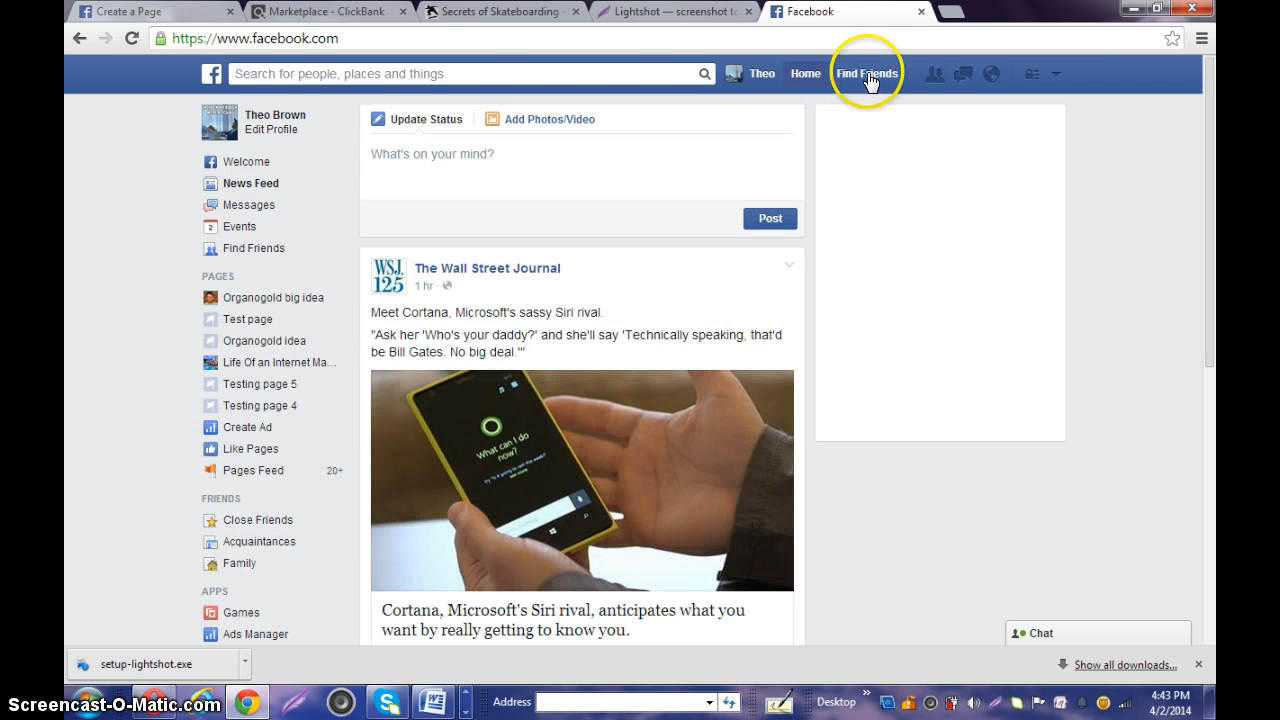
left_click(870, 75)
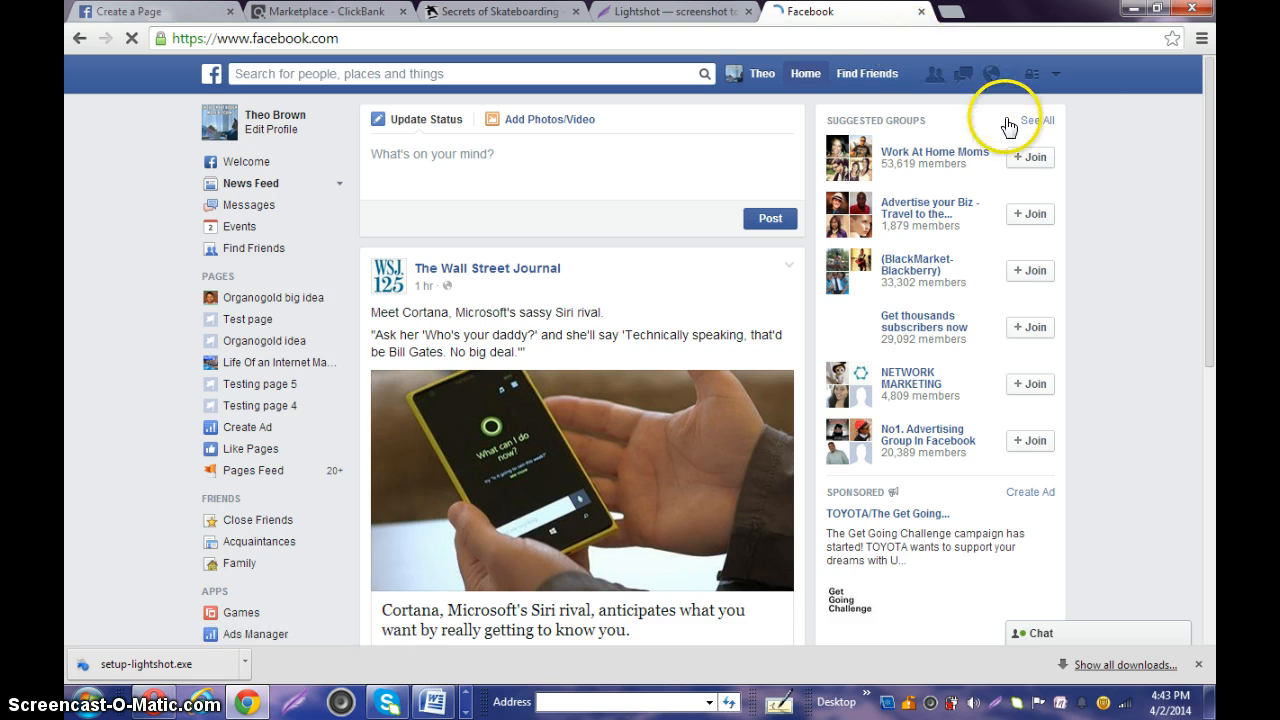
left_click(1059, 76)
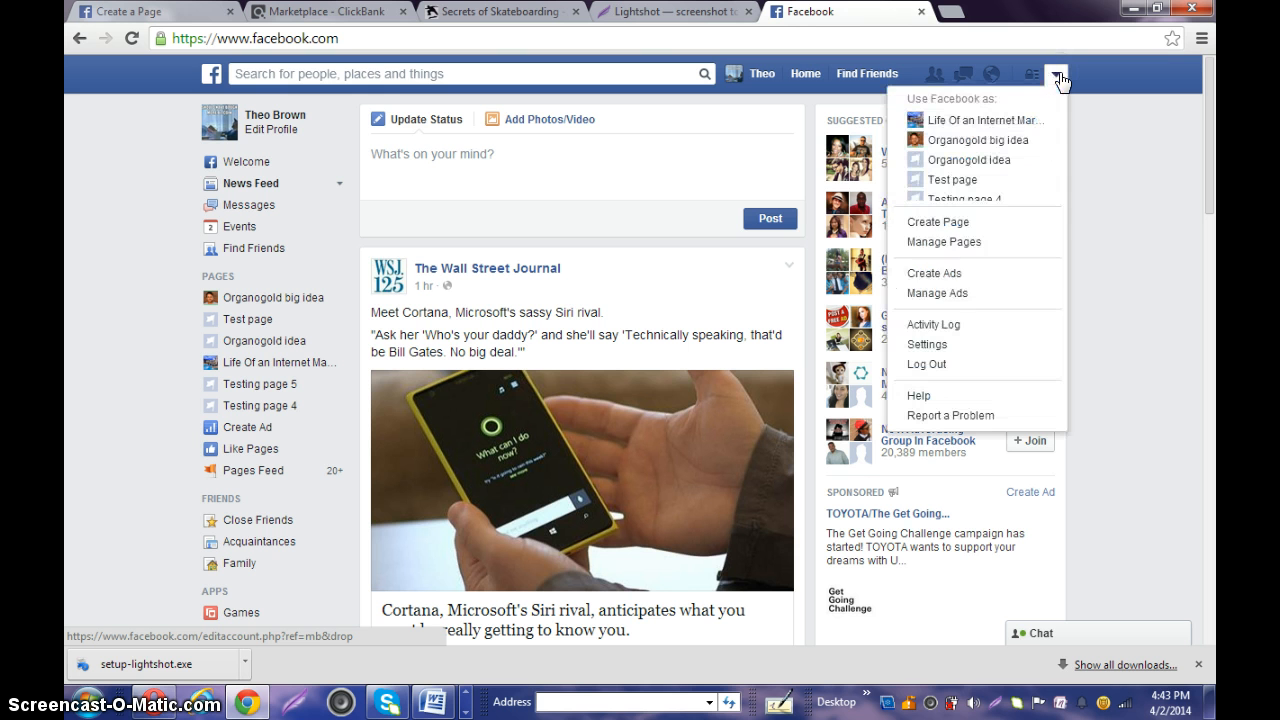
left_click(943, 279)
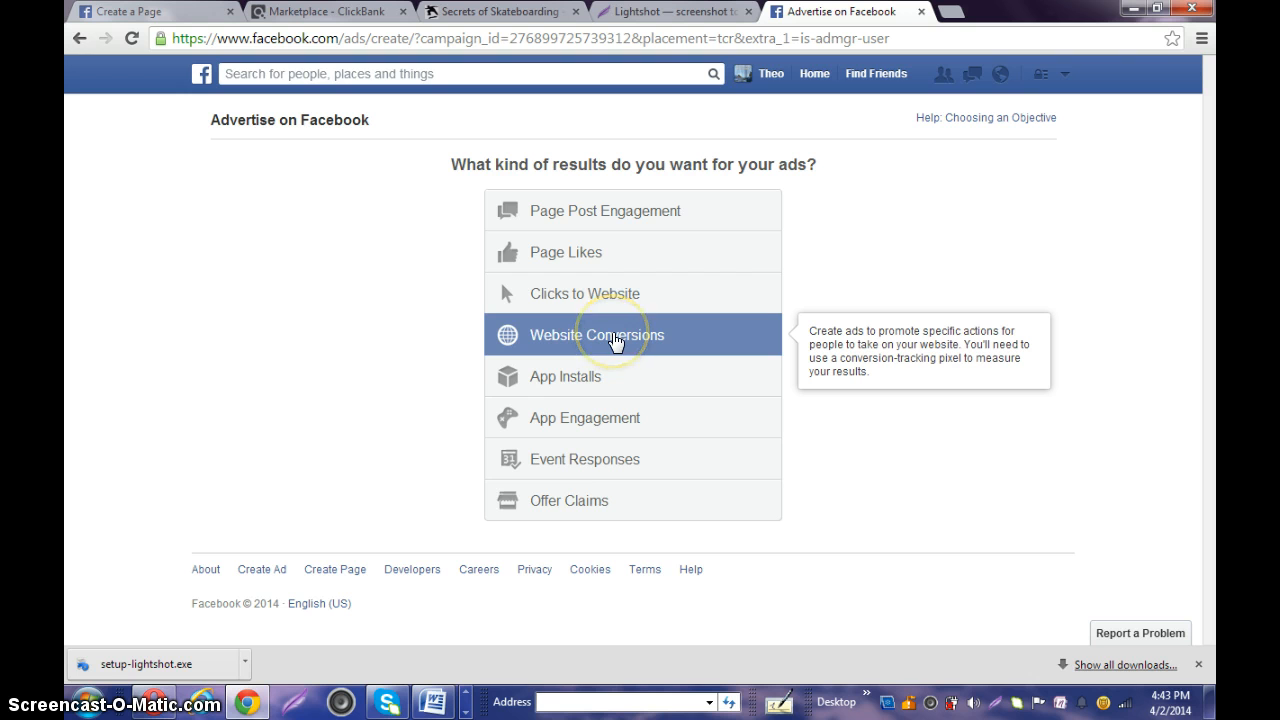
left_click(657, 288)
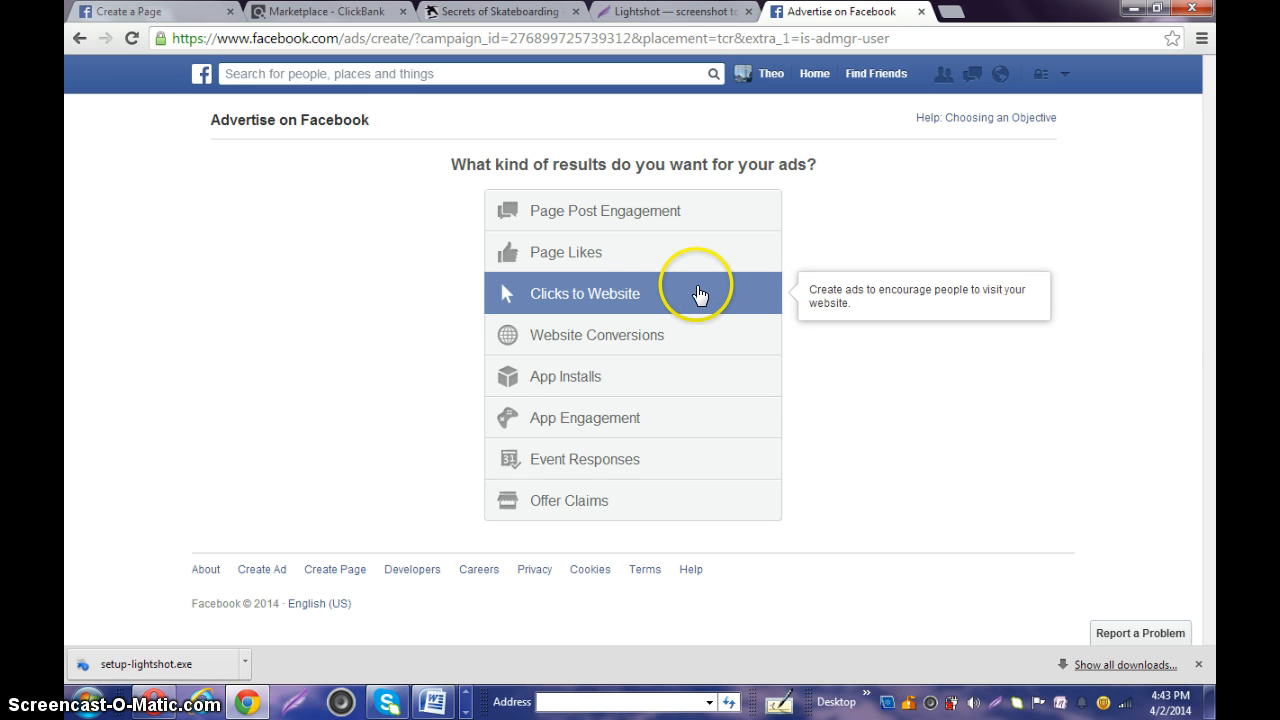
left_click(727, 299)
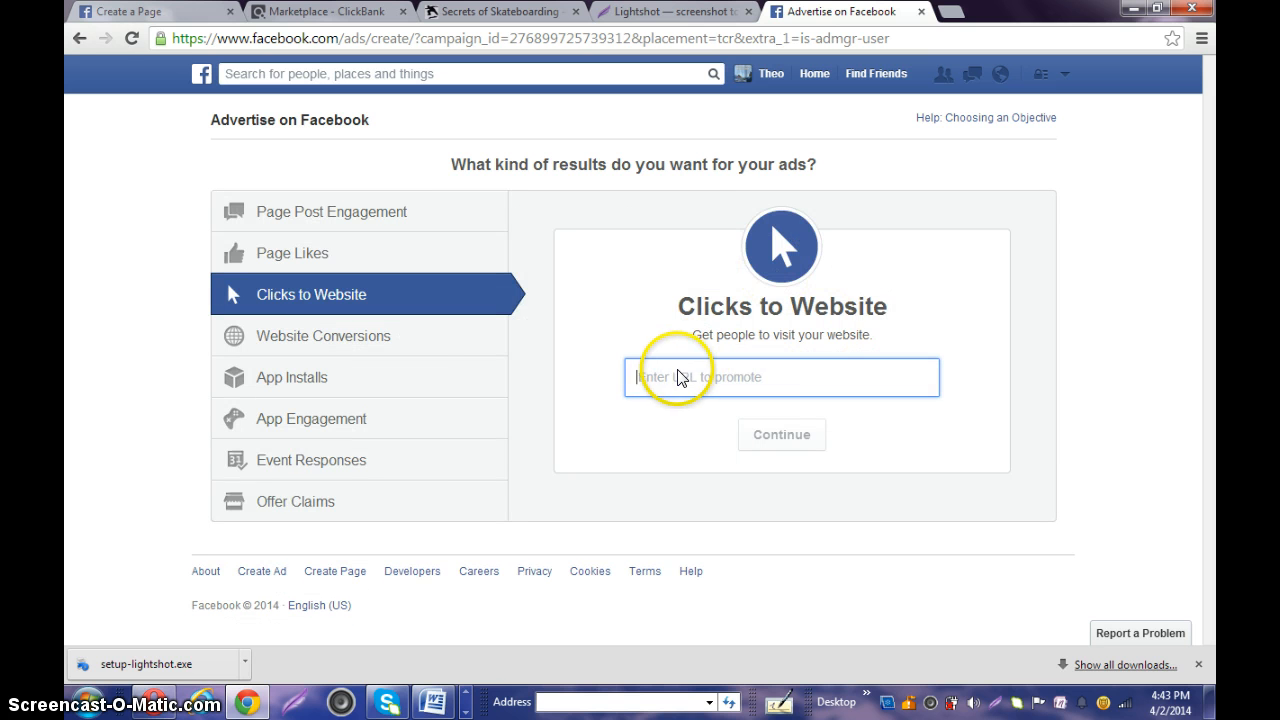
left_click(662, 375)
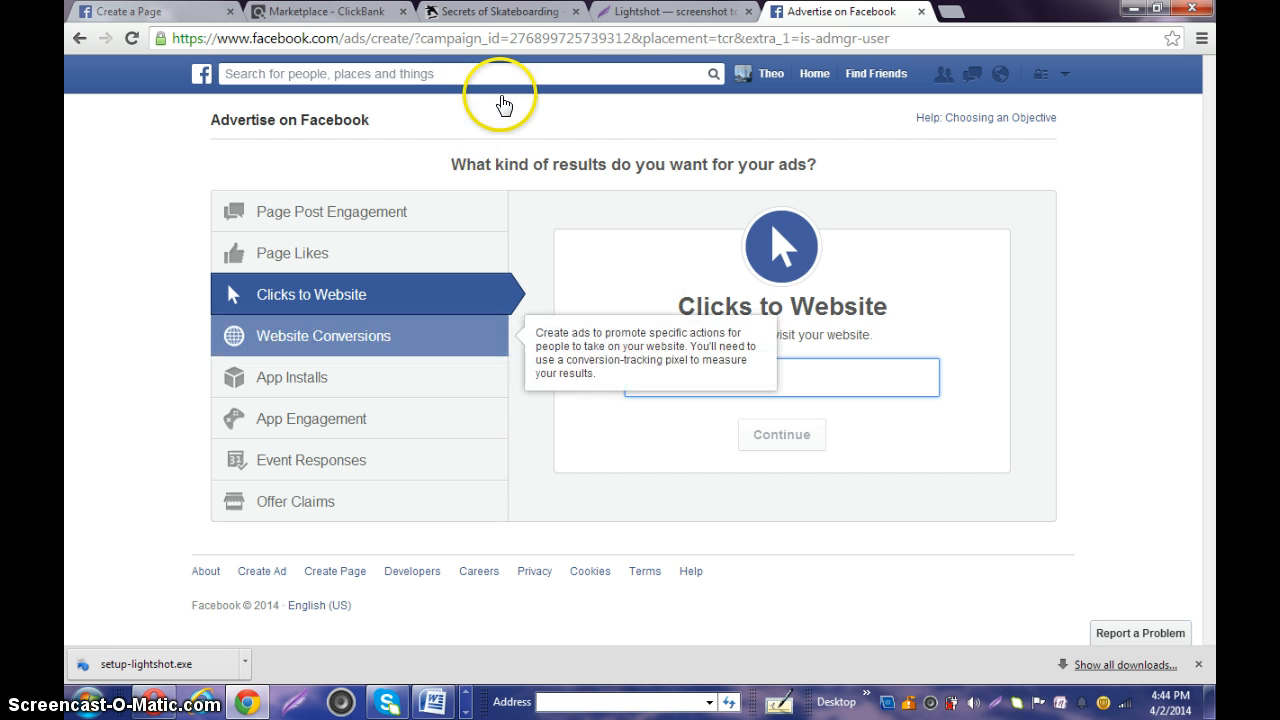
left_click(463, 11)
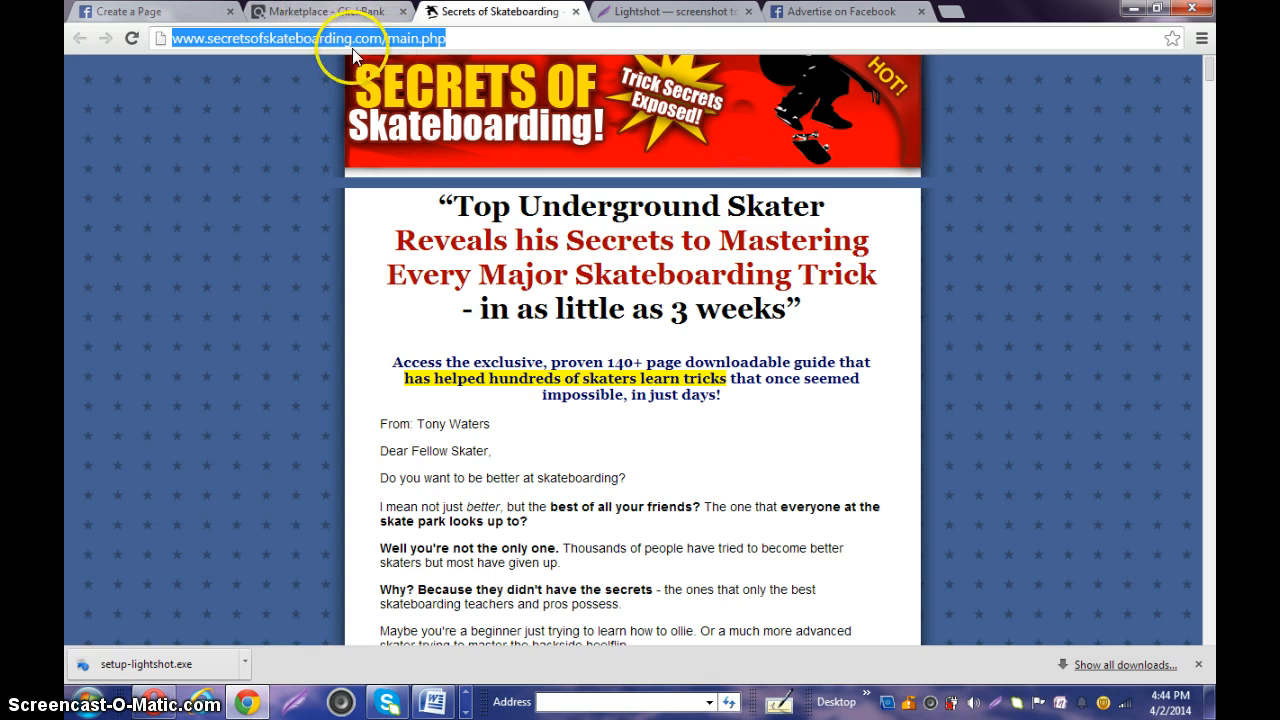
right_click(295, 38)
left_click(332, 99)
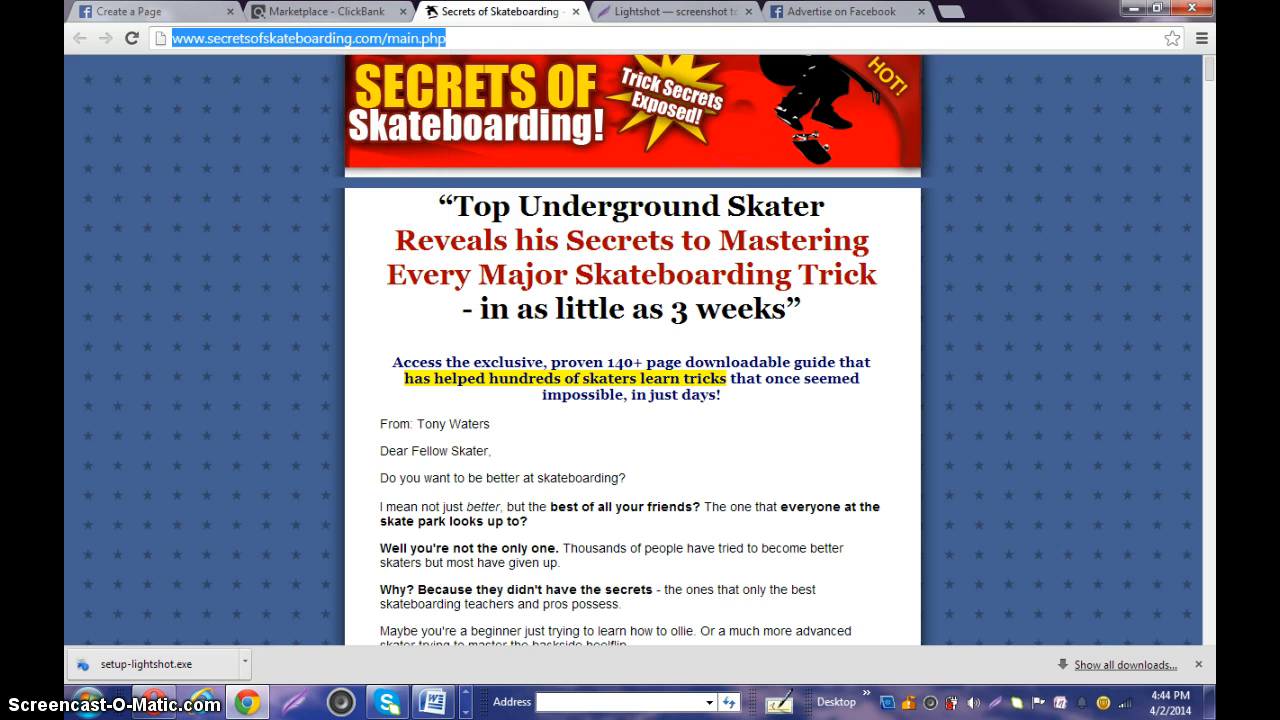
Paste the copied Secrets of Skateboarding address as the ad's URL to promote and proceed to the ad's details
left_click(177, 11)
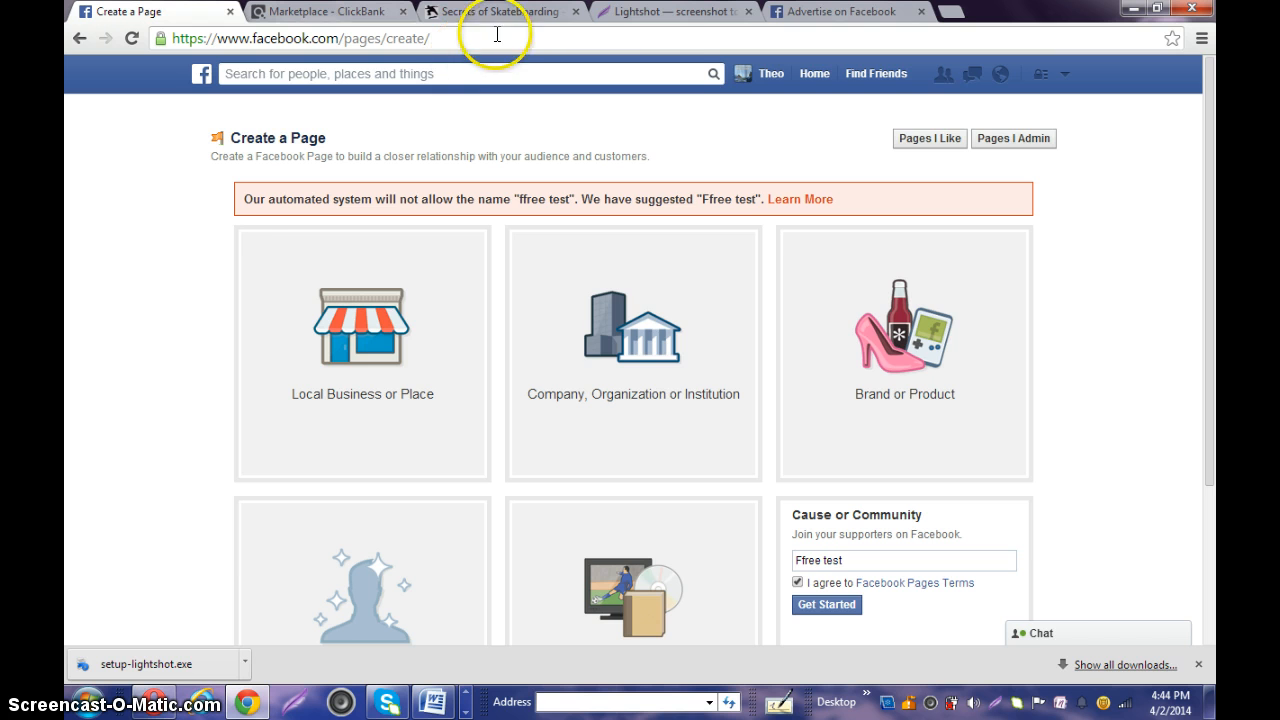
left_click(840, 11)
left_click(708, 393)
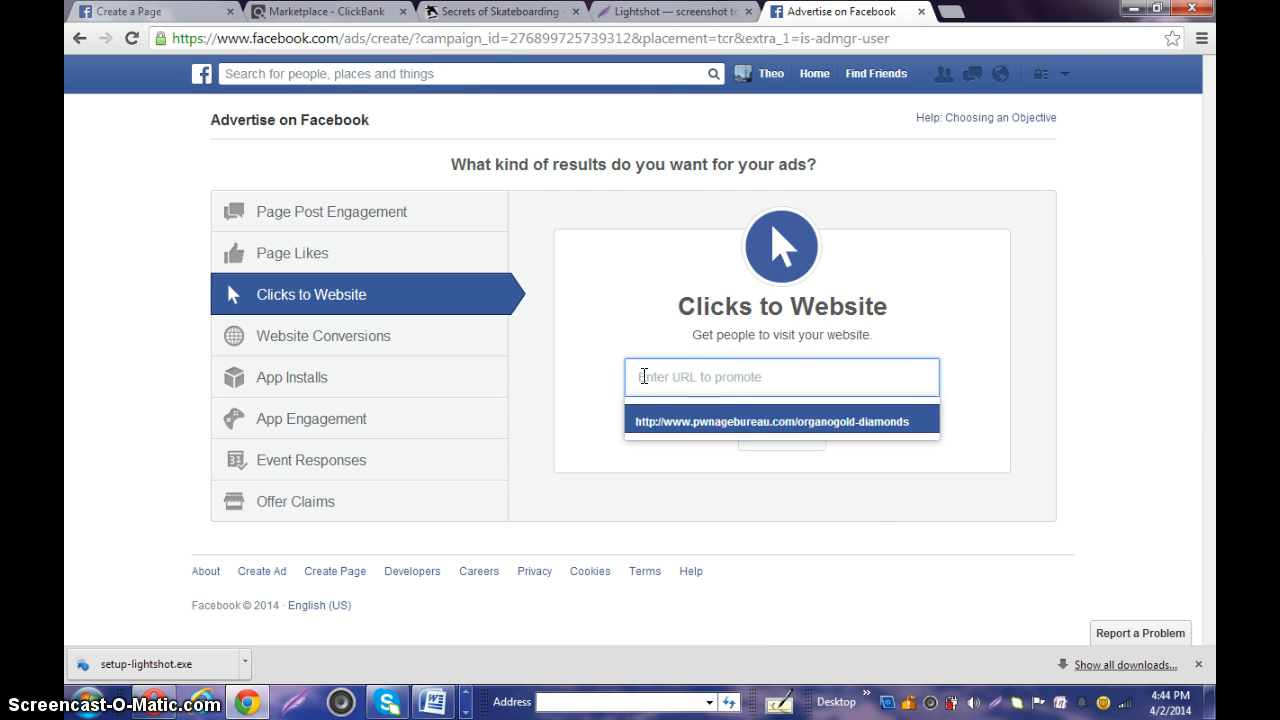
right_click(643, 376)
left_click(678, 477)
left_click(1048, 341)
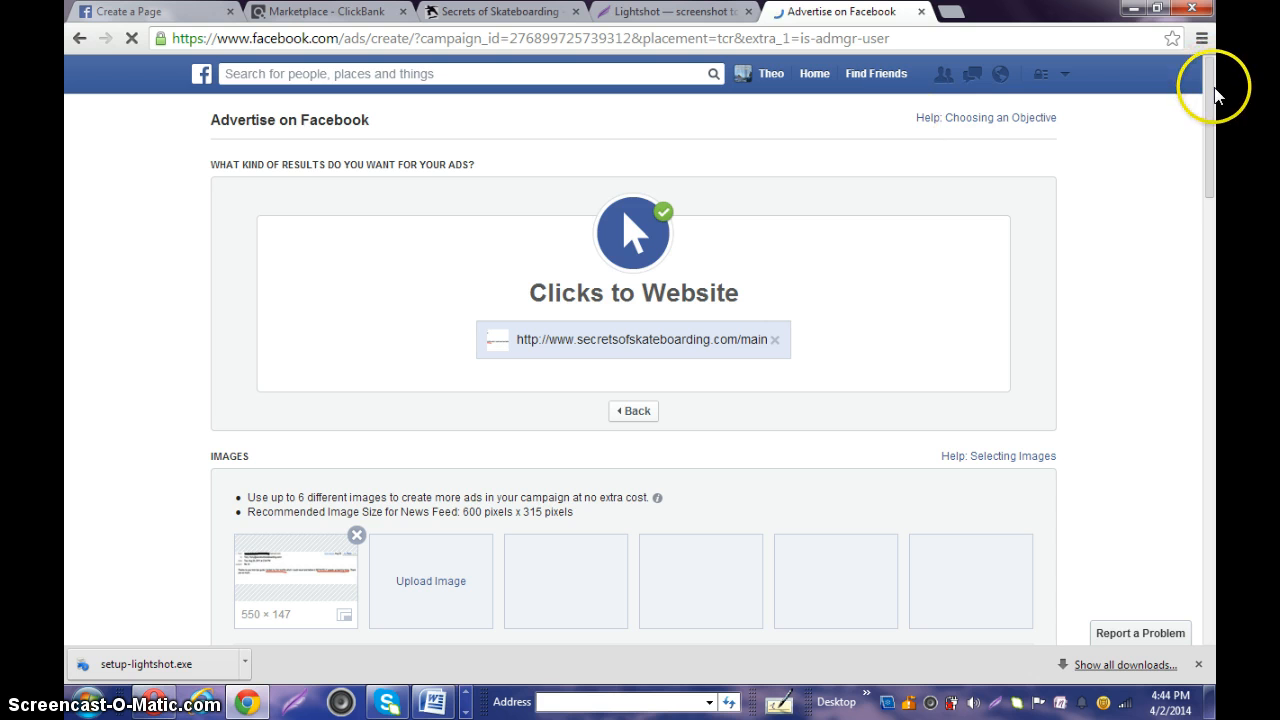
Remove the preloaded 550 × 147 image from the ad's images
left_click_drag(1212, 155, 1213, 181)
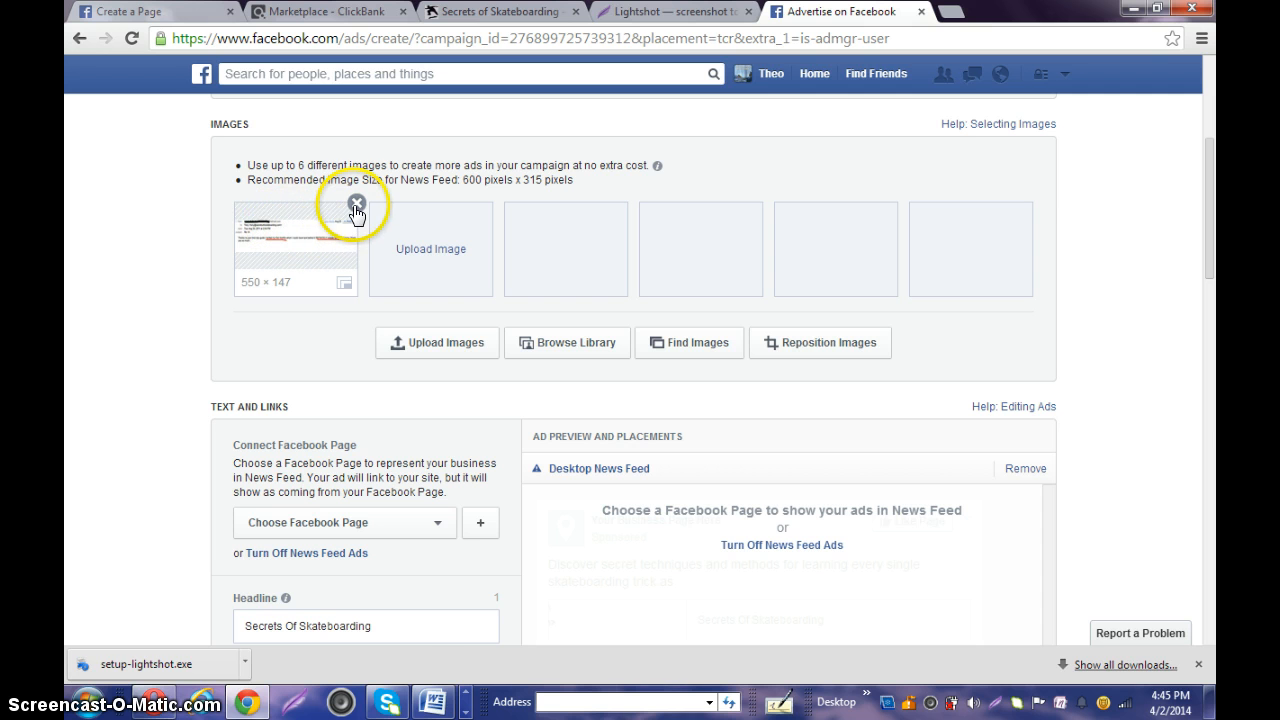
left_click(356, 204)
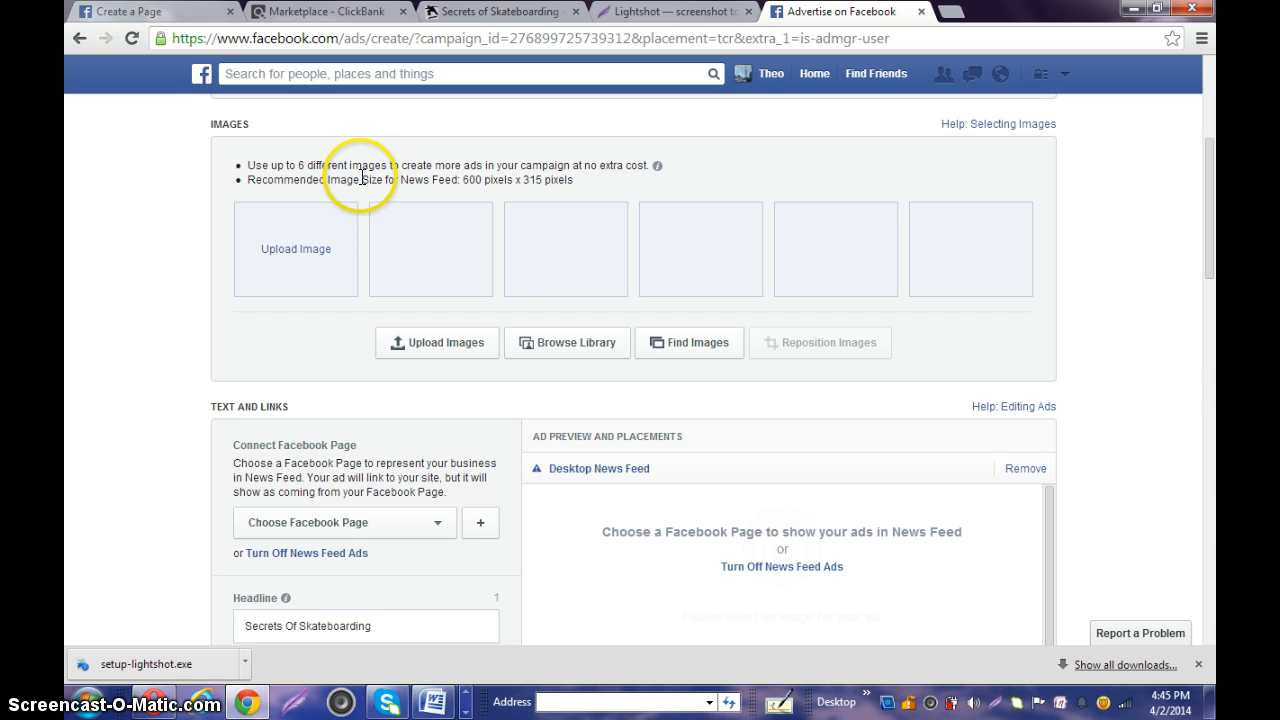
left_click(300, 250)
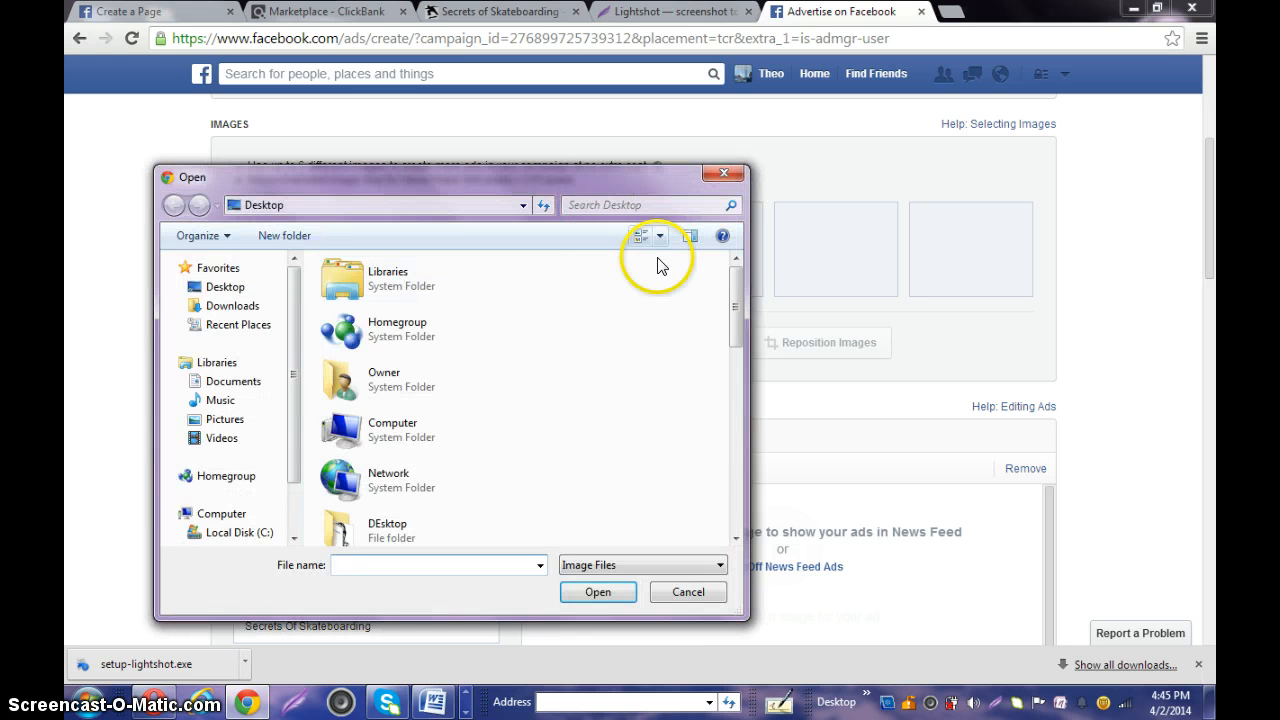
left_click(722, 175)
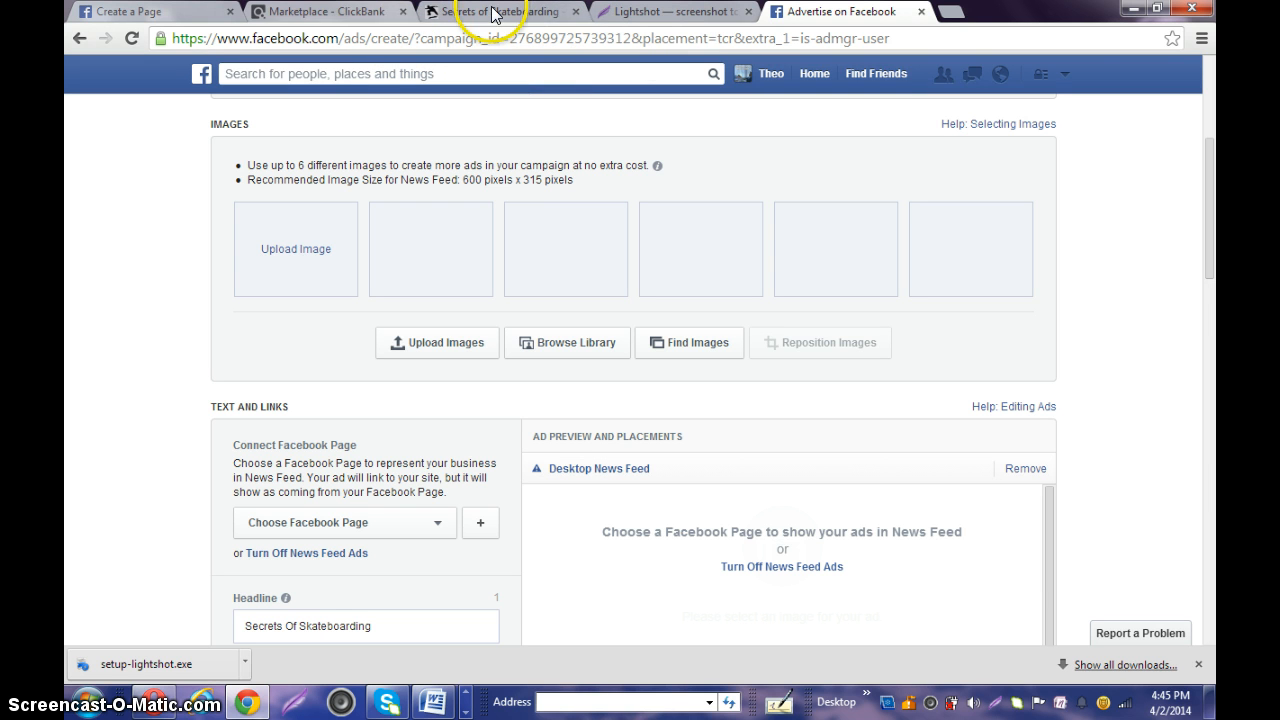
Open Google in a new browser tab and search for "tony hawk"
left_click(951, 18)
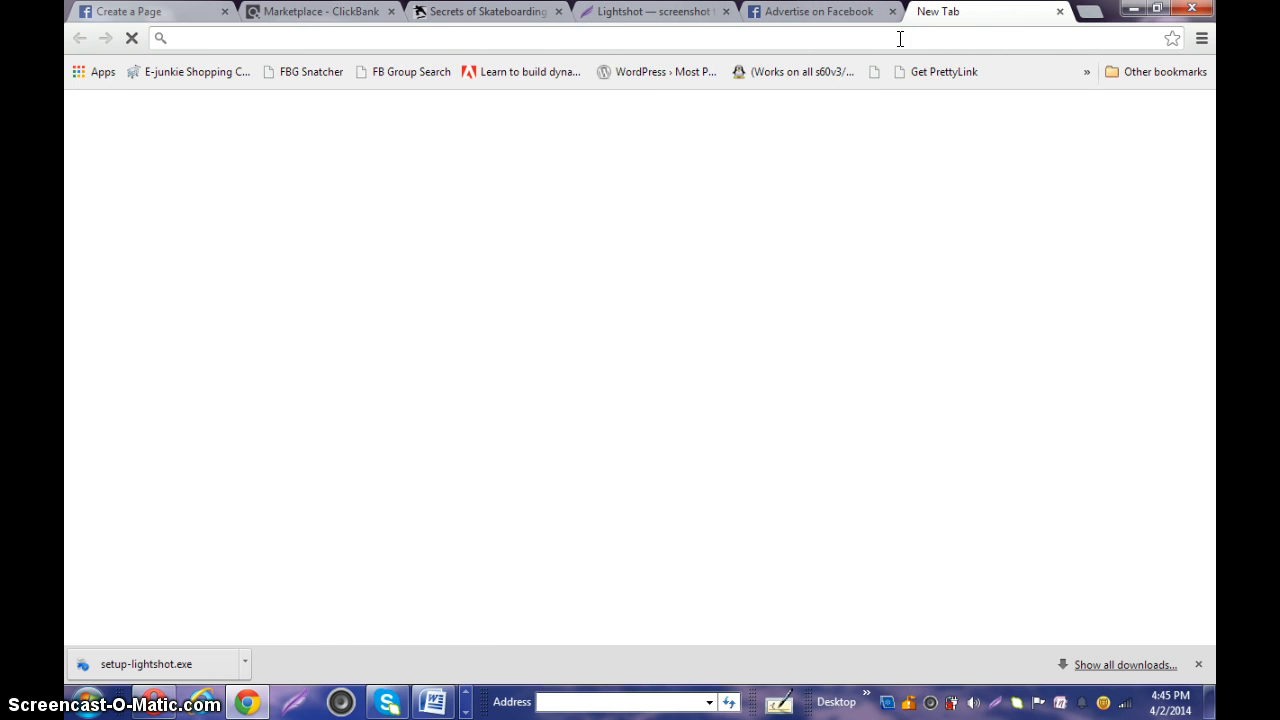
type("g")
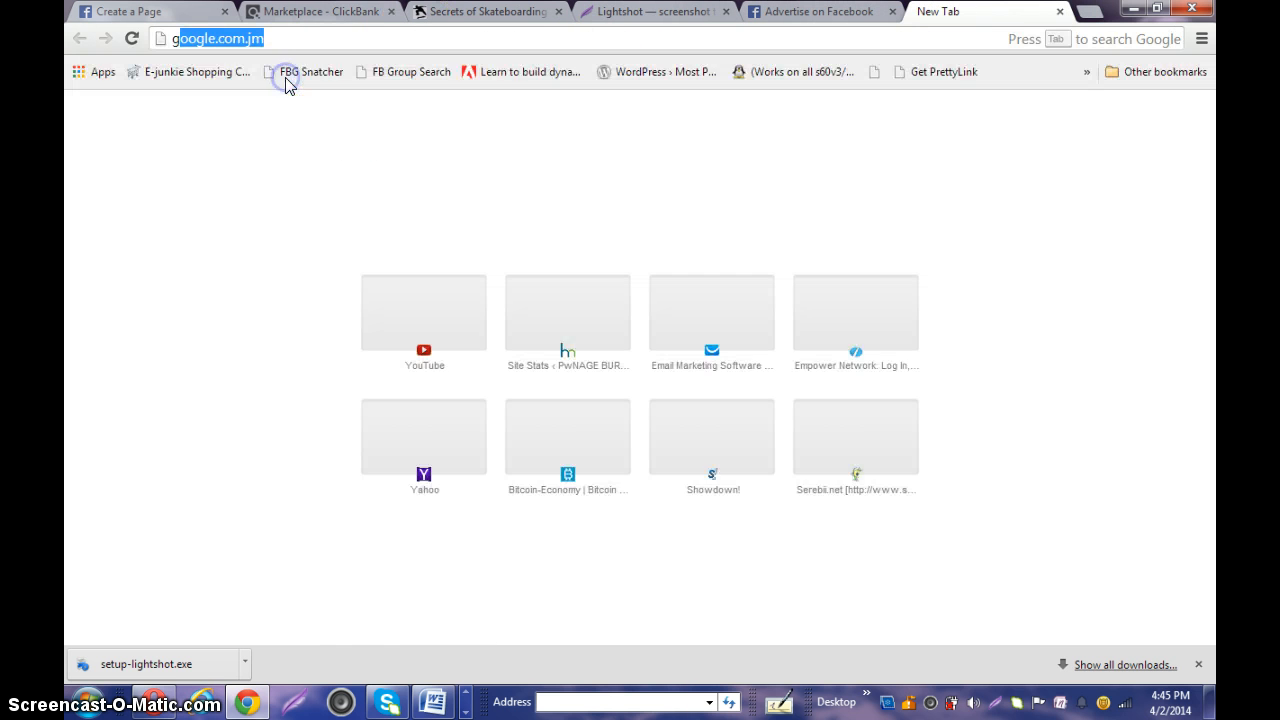
key("Return")
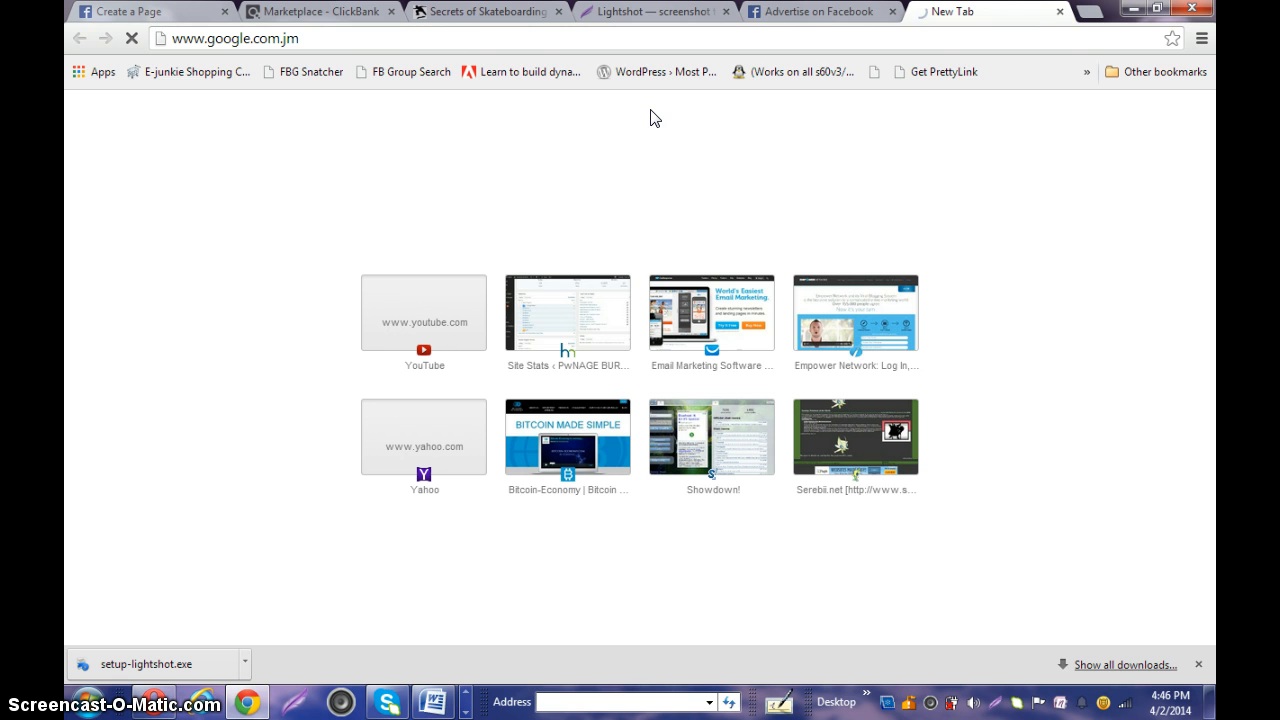
left_click(516, 112)
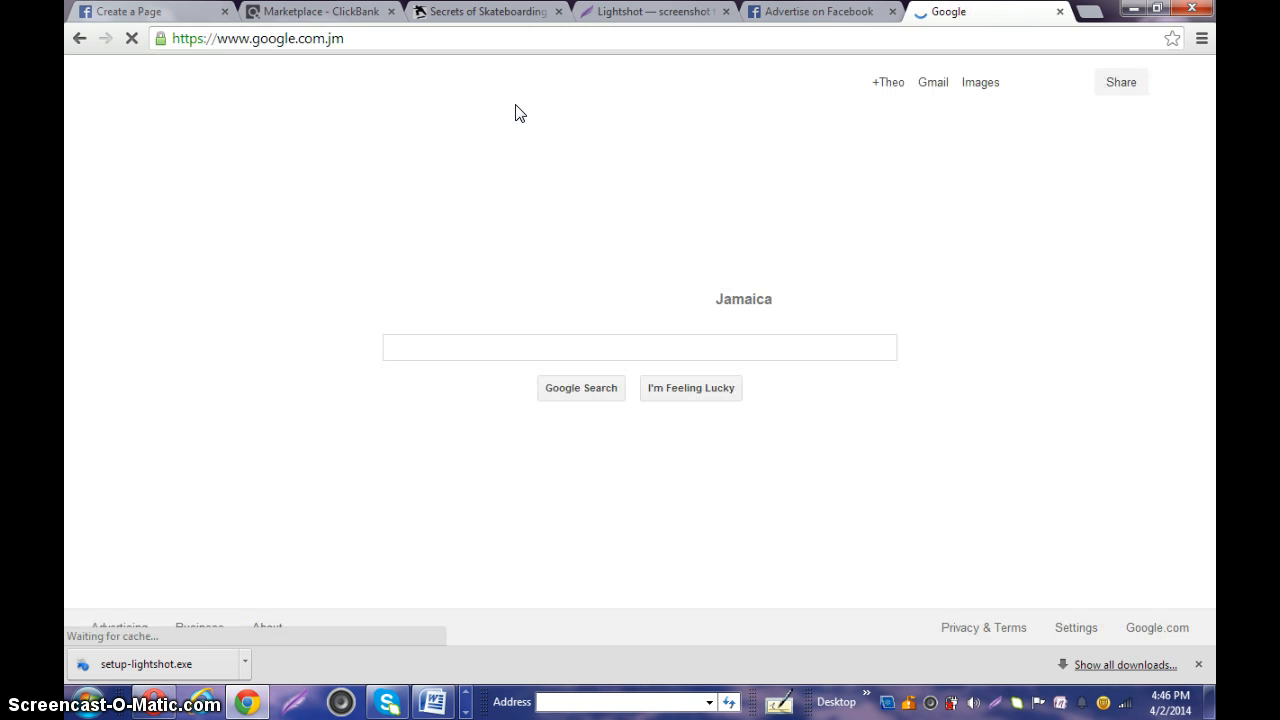
left_click(478, 350)
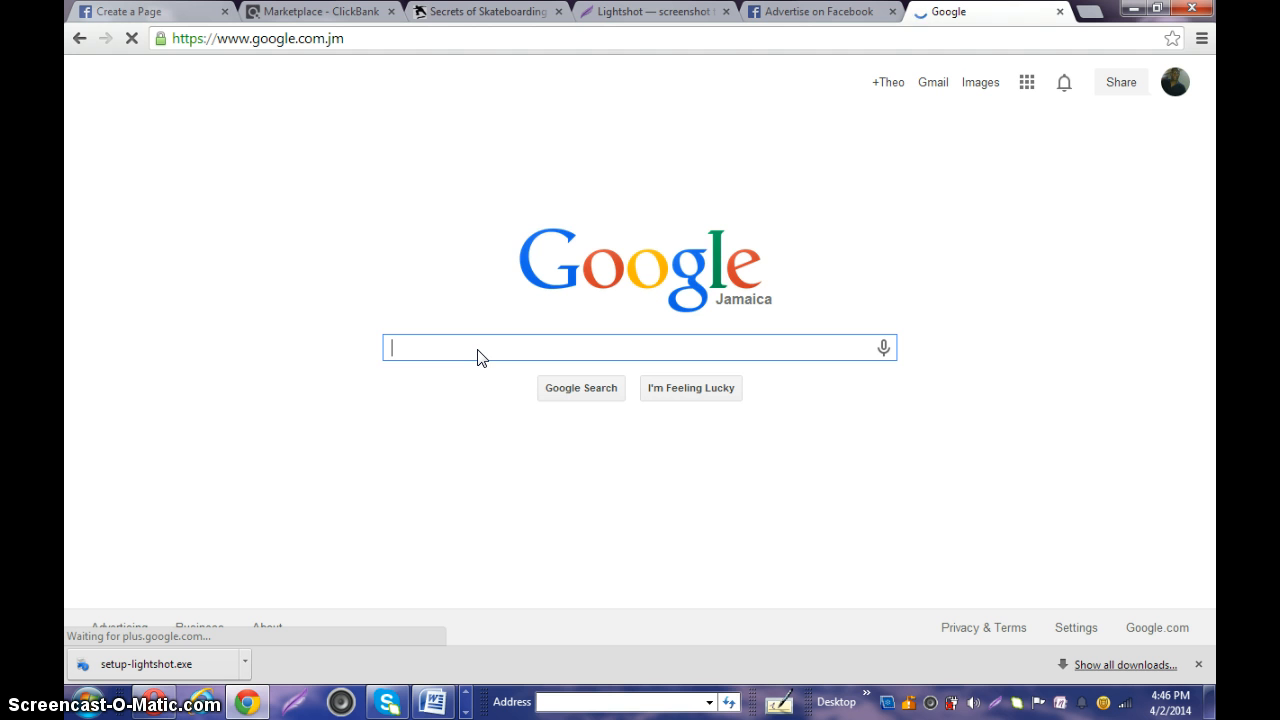
type("tony")
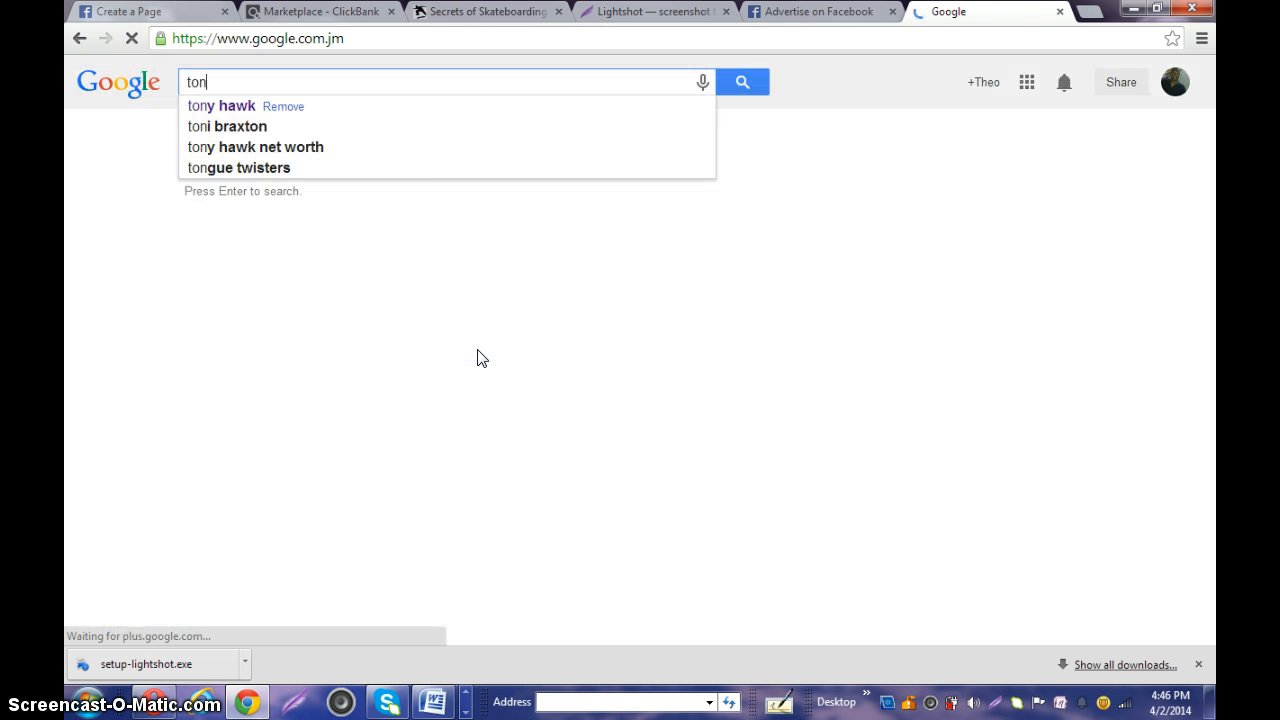
left_click(214, 105)
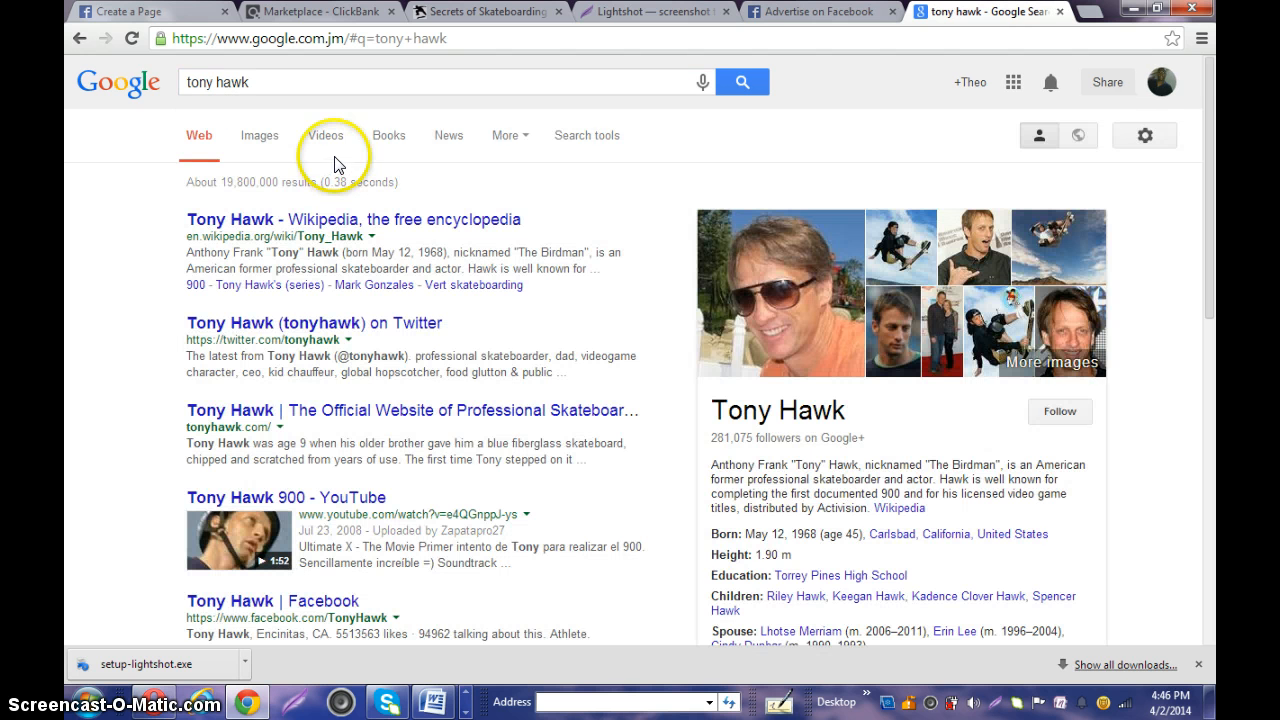
Switch to the image results for Tony Hawk and open the 336 × 336 photo of him in a light blue shirt
left_click(267, 142)
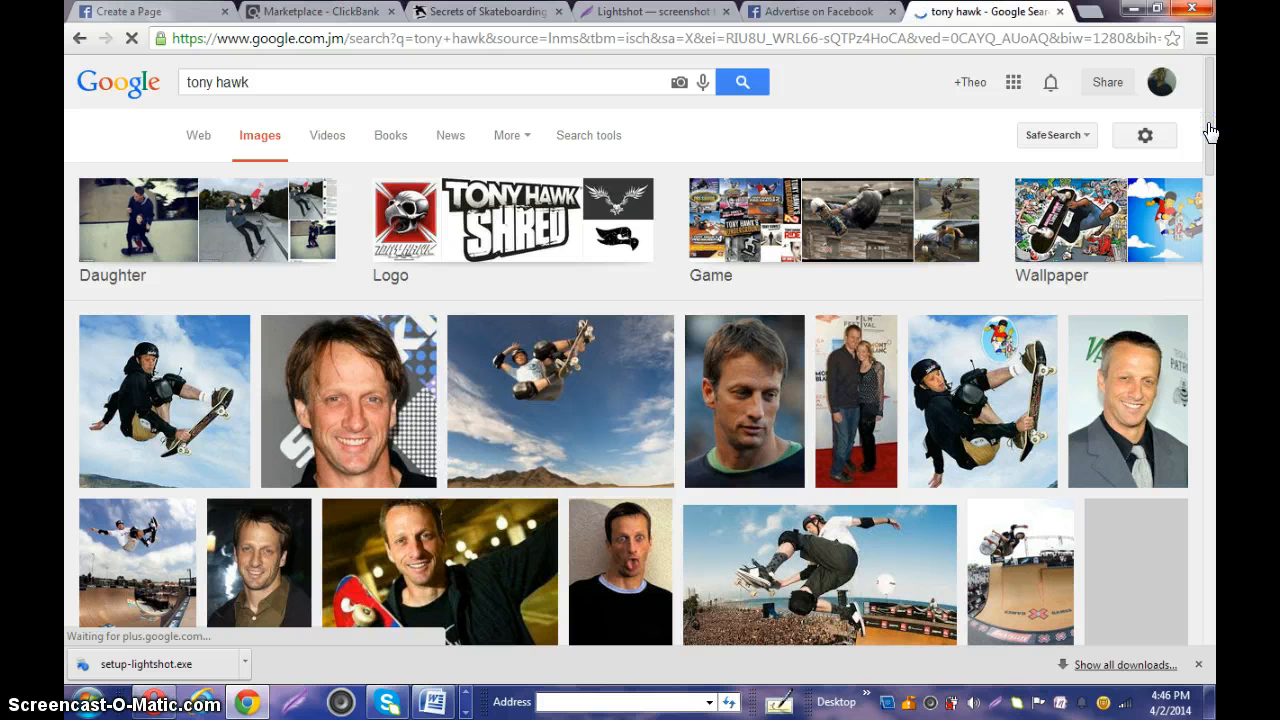
left_click_drag(1212, 64, 1217, 112)
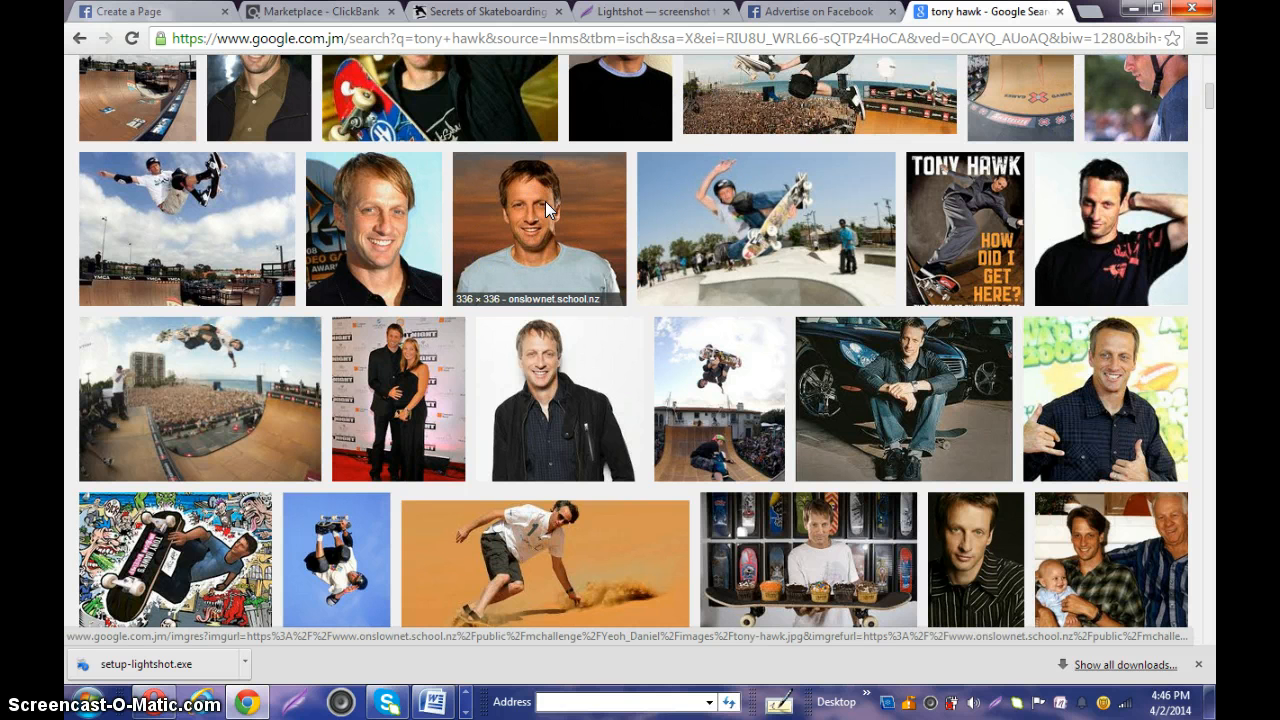
left_click(546, 205)
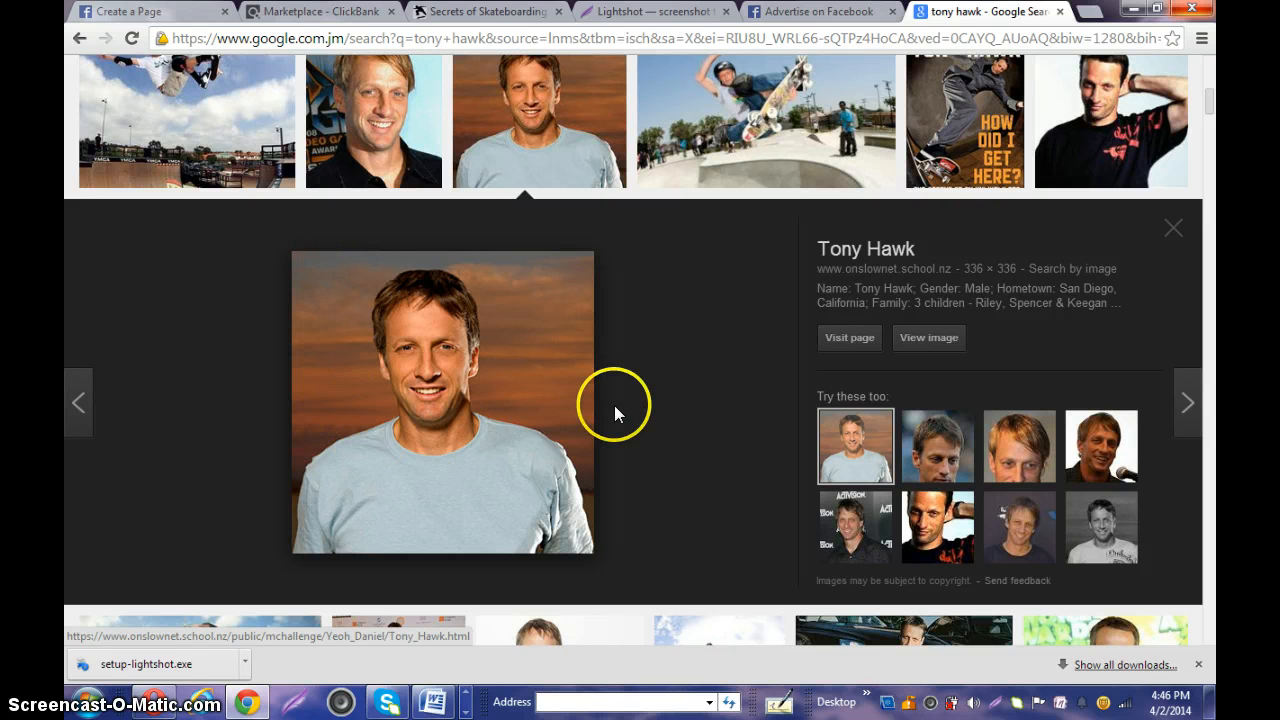
Start a Lightshot capture and select an area of about 332 × 223 pixels over the upper part of the enlarged photo
left_click(290, 708)
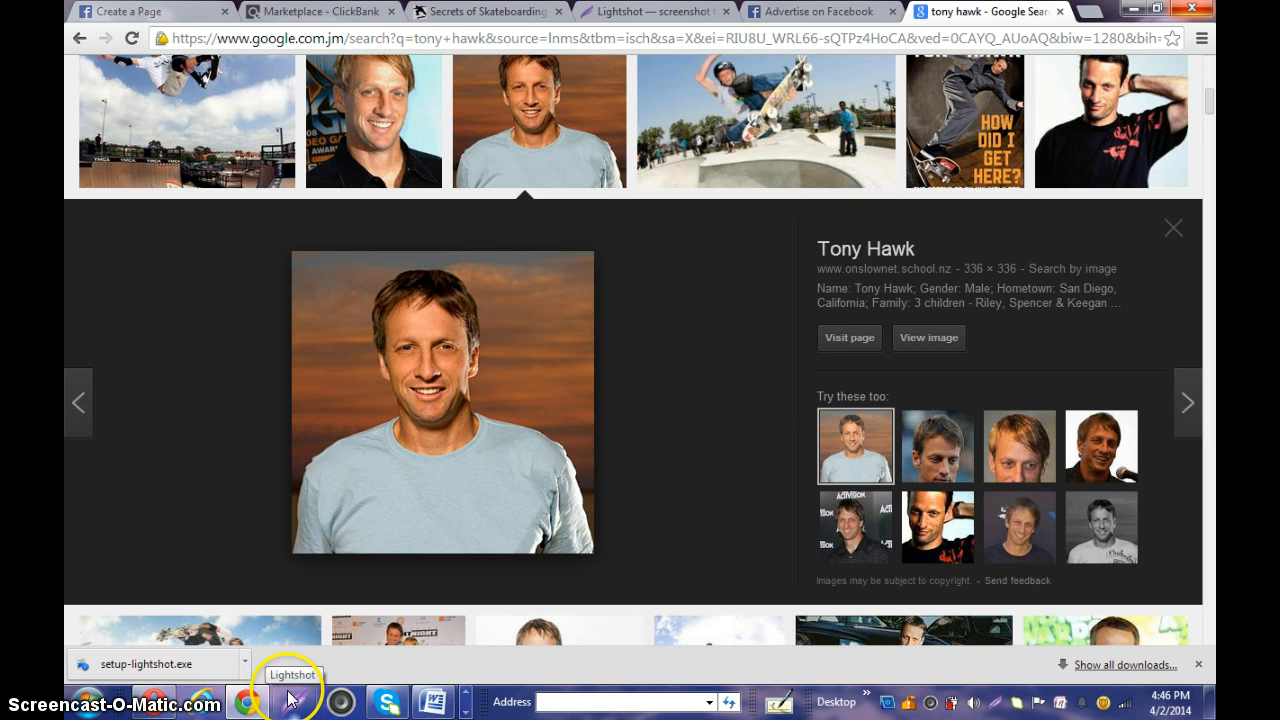
left_click(292, 710)
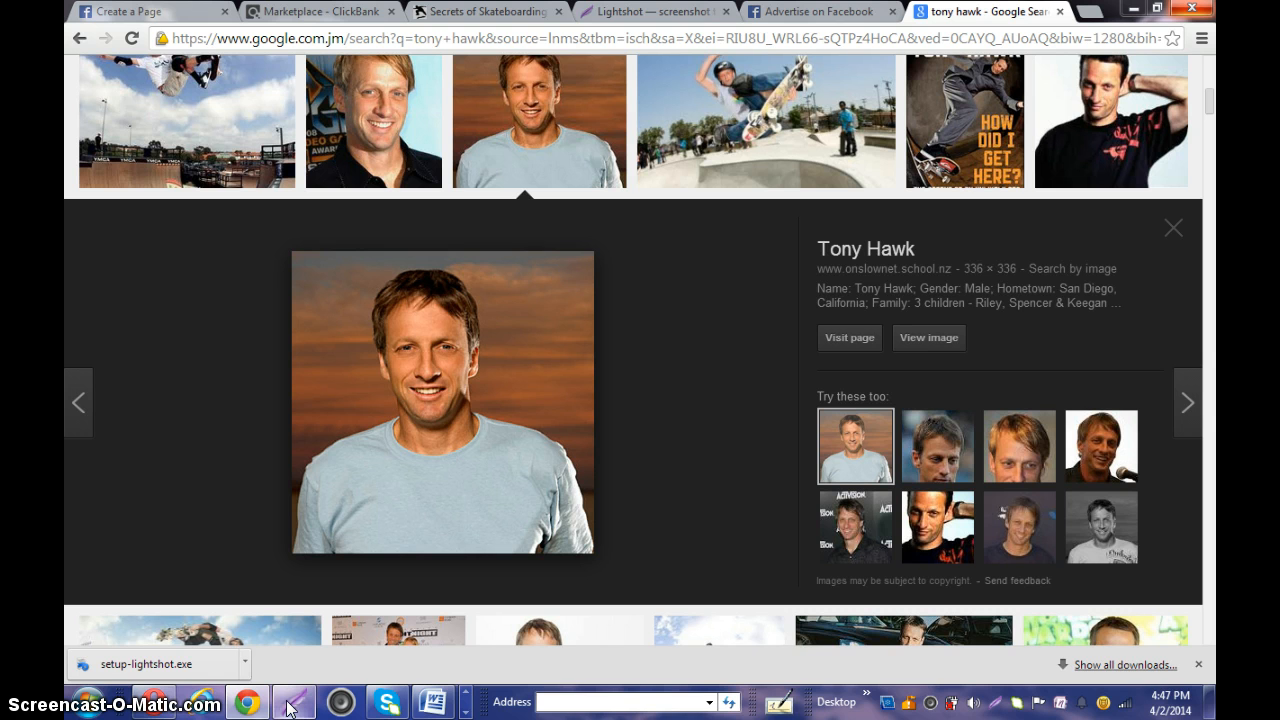
left_click(288, 703)
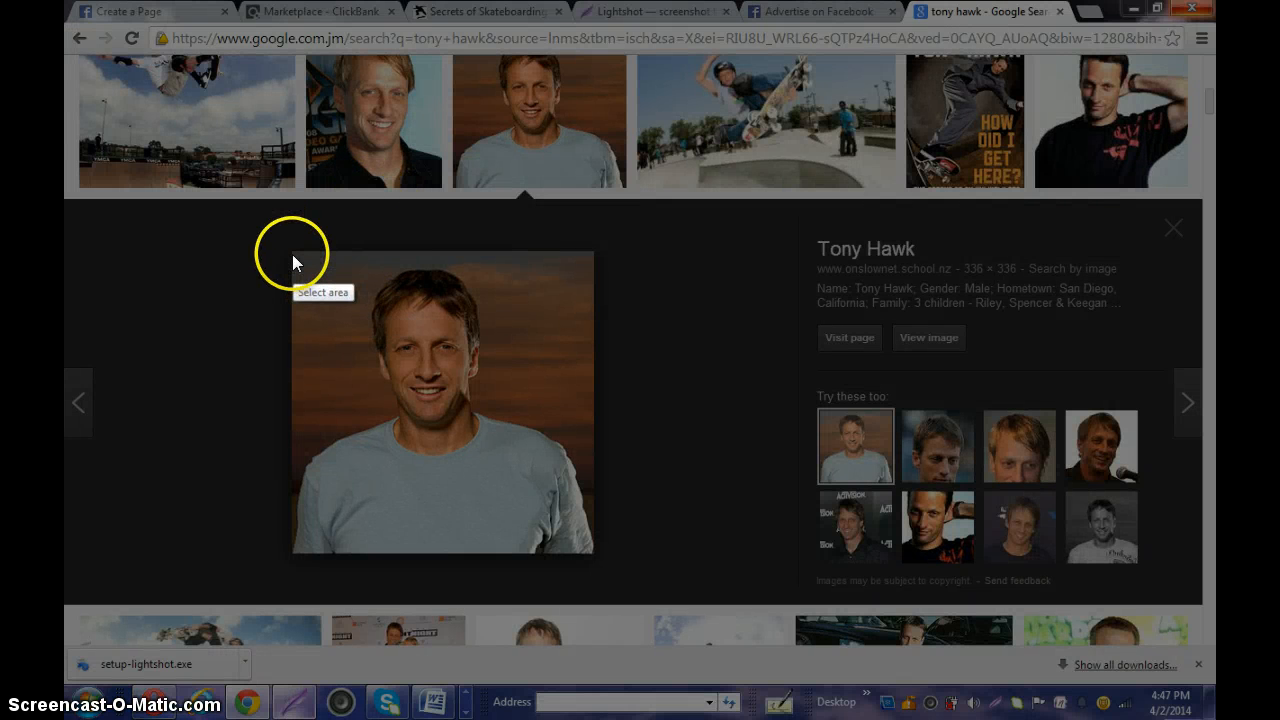
mouse_move(292, 256)
left_mouse_down()
mouse_move(297, 354)
mouse_move(336, 430)
mouse_move(540, 437)
mouse_move(592, 456)
left_mouse_up()
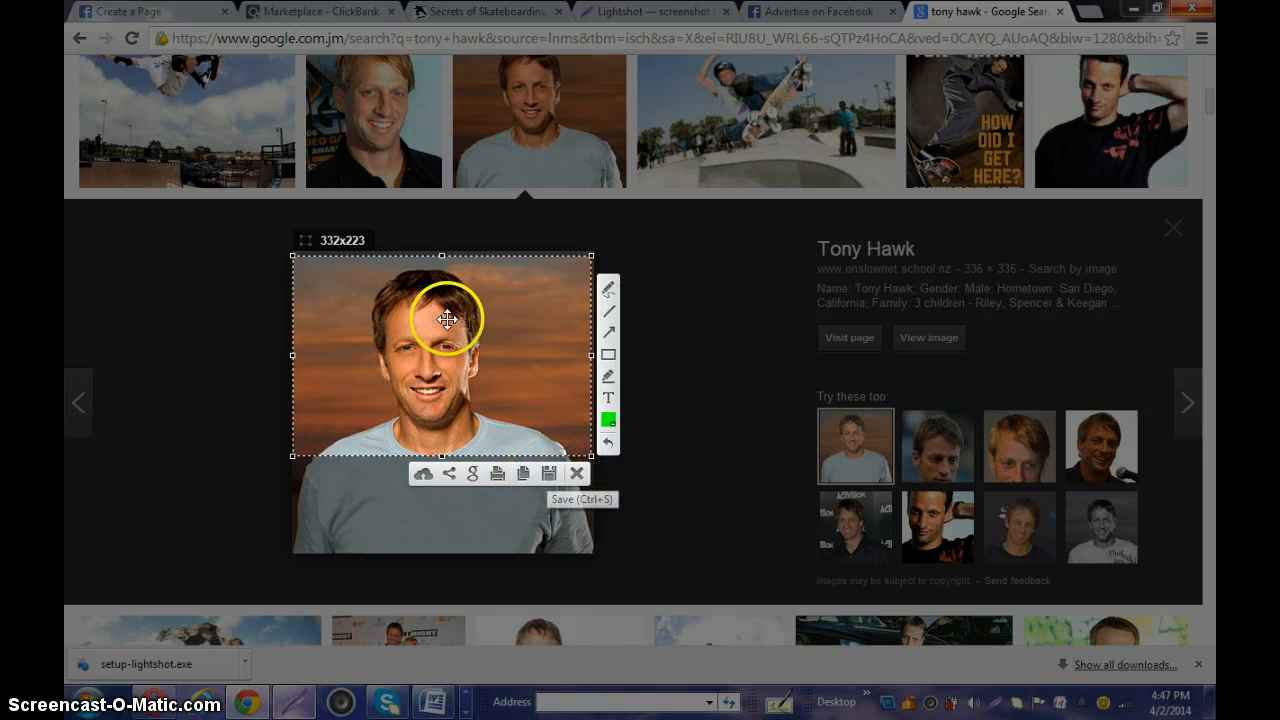
Frame the captured area with green lines along all four edges and save it to the Desktop as the PNG Screenshot_5
left_click(607, 420)
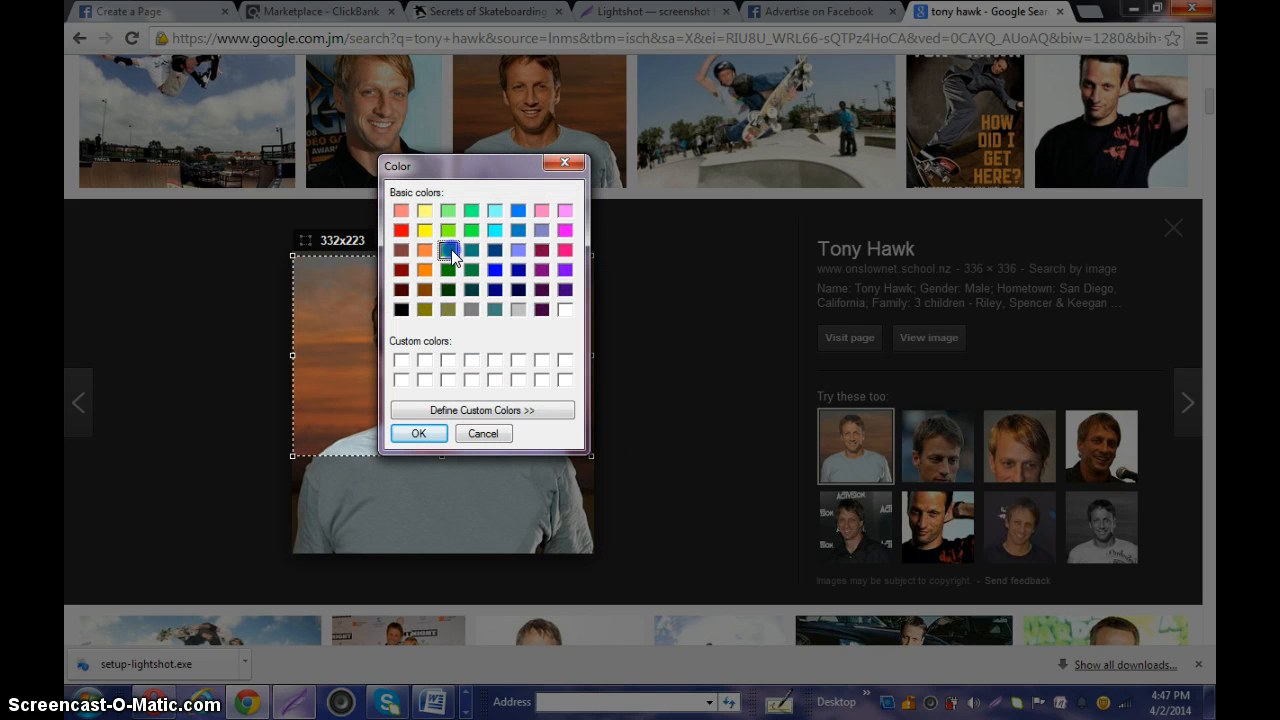
left_click(419, 432)
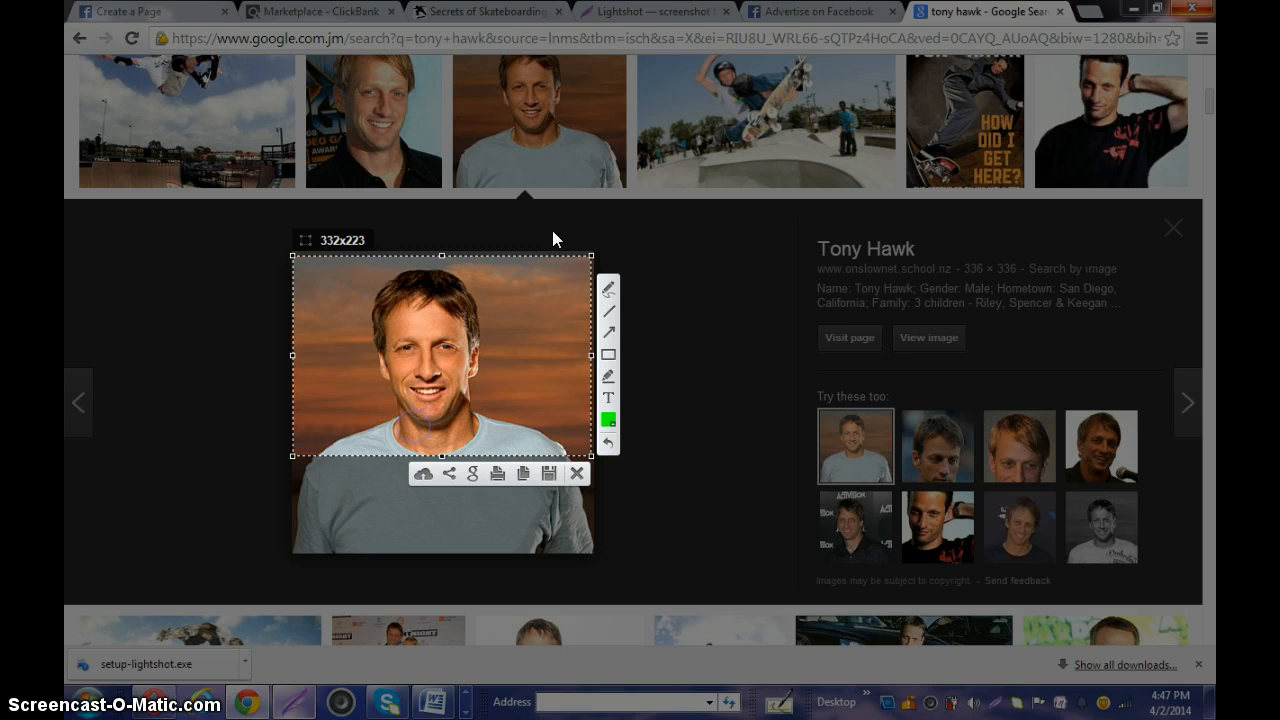
left_click(607, 313)
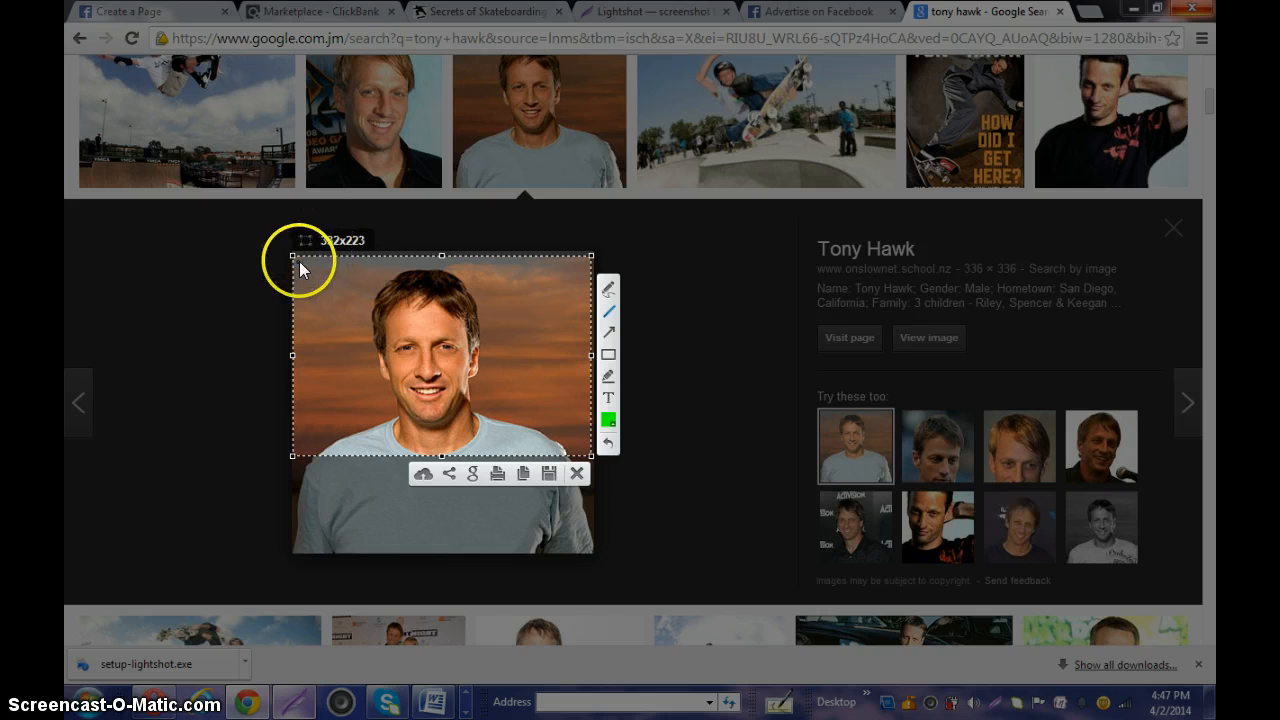
mouse_move(296, 262)
left_mouse_down()
mouse_move(590, 262)
mouse_move(586, 387)
left_mouse_up()
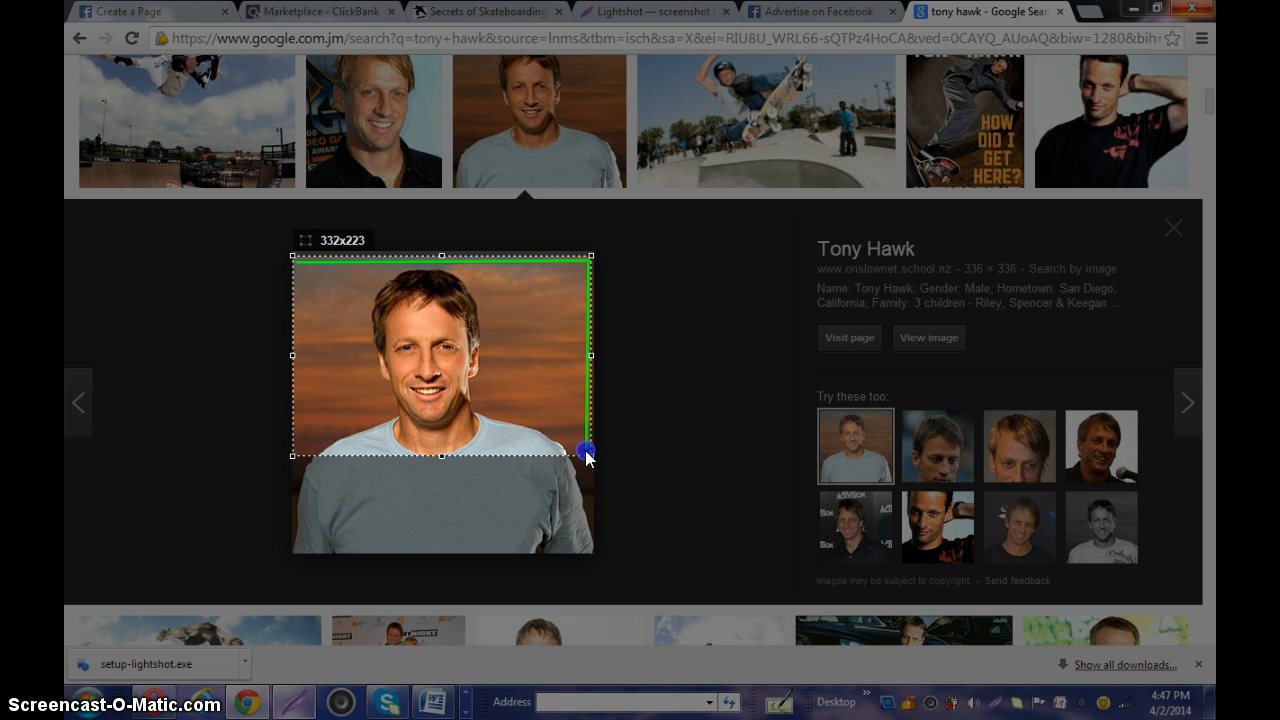
mouse_move(586, 456)
left_mouse_down()
mouse_move(409, 389)
mouse_move(294, 451)
left_mouse_up()
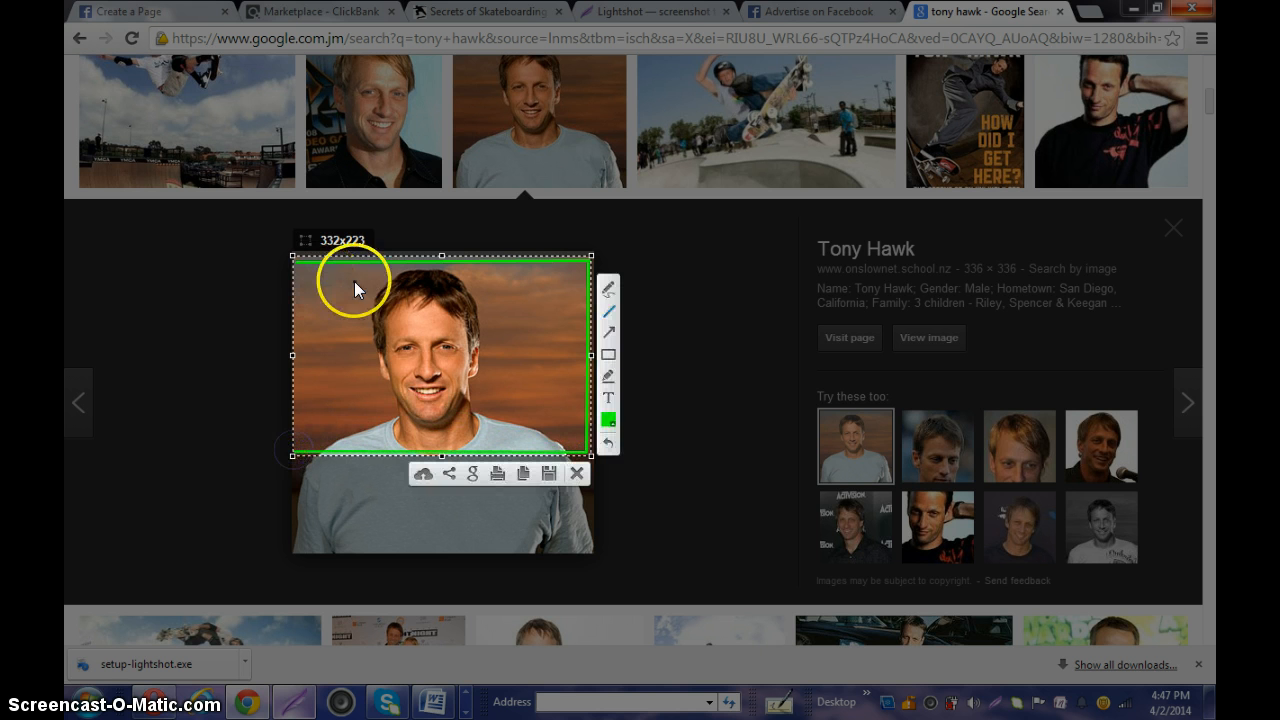
left_click_drag(296, 268, 298, 318)
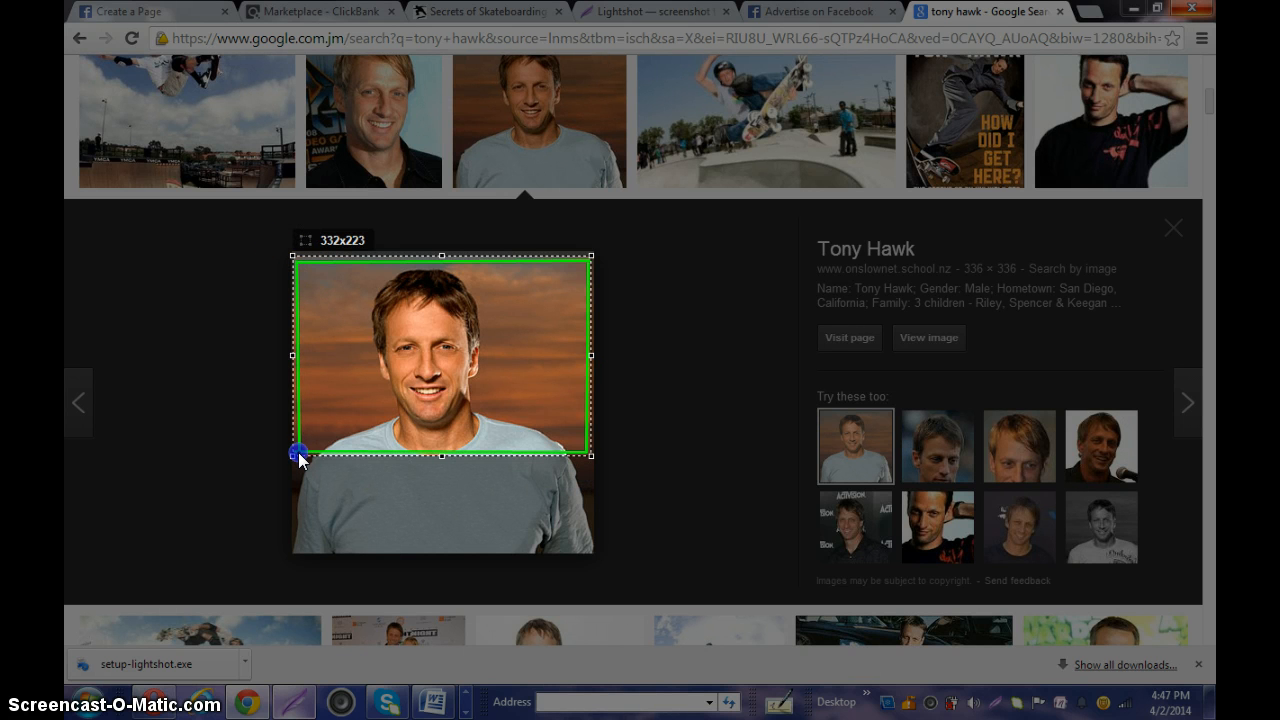
left_click_drag(297, 452, 297, 452)
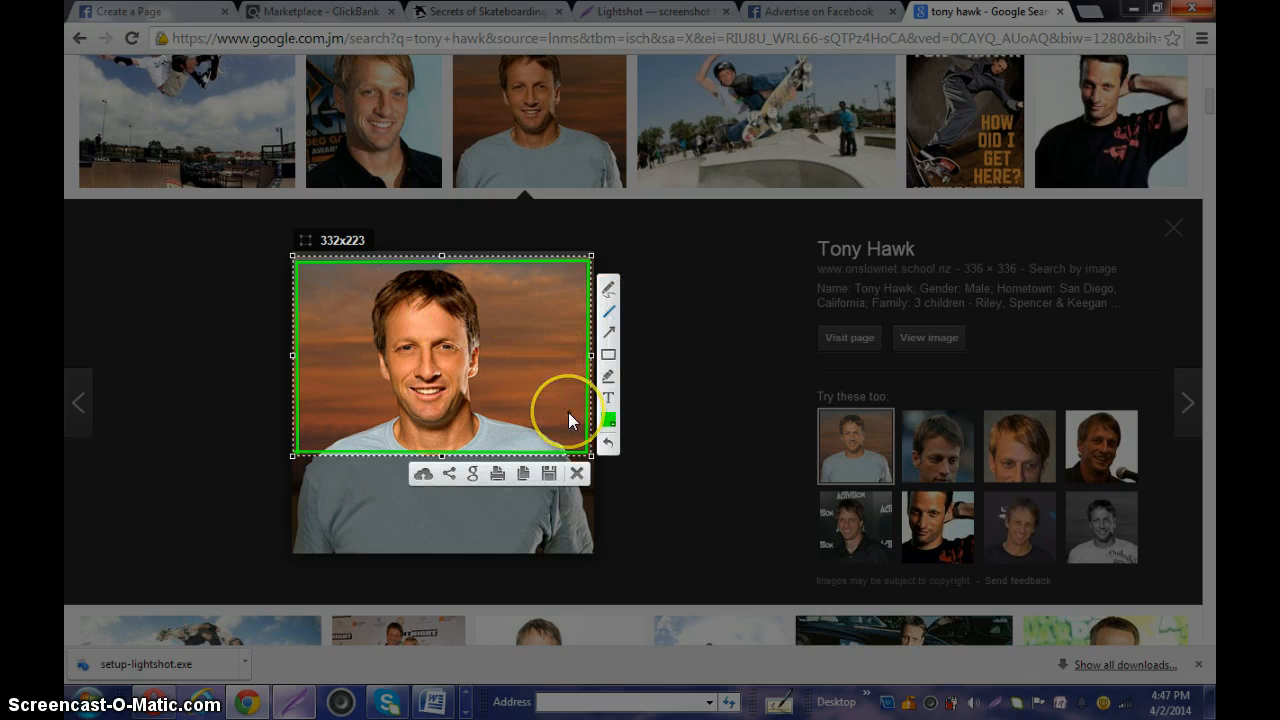
left_click(548, 474)
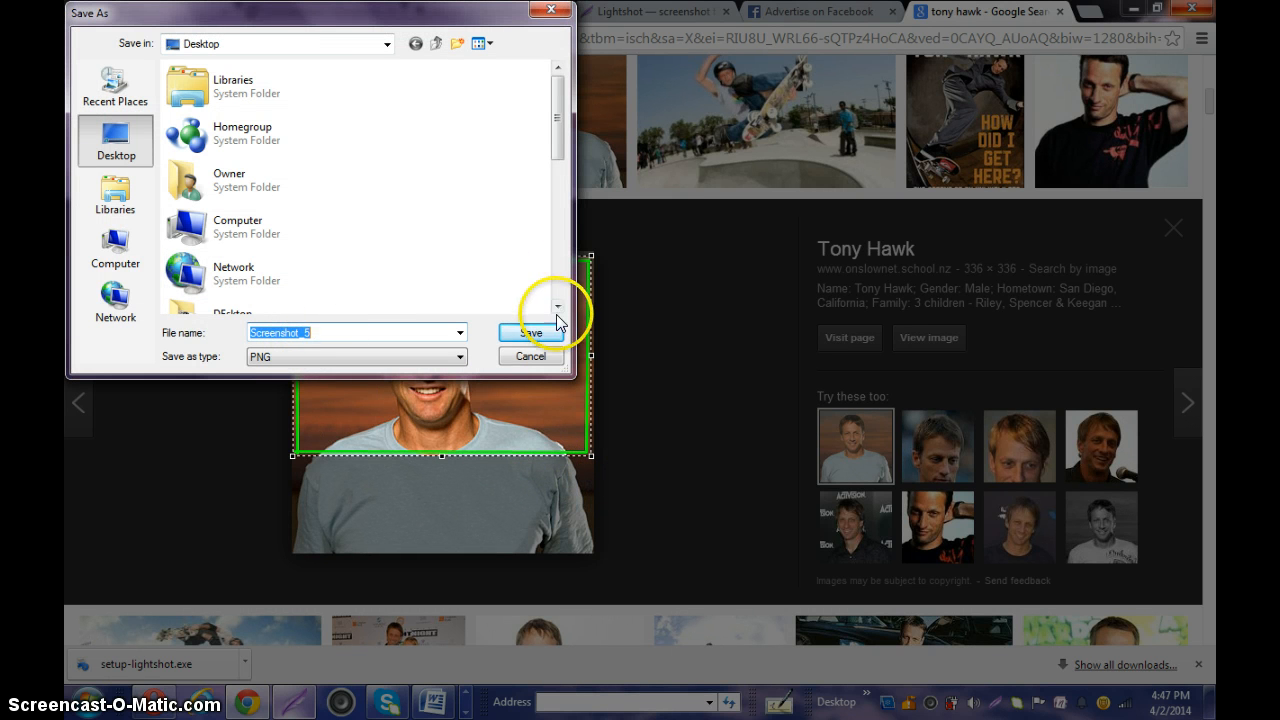
left_click(531, 333)
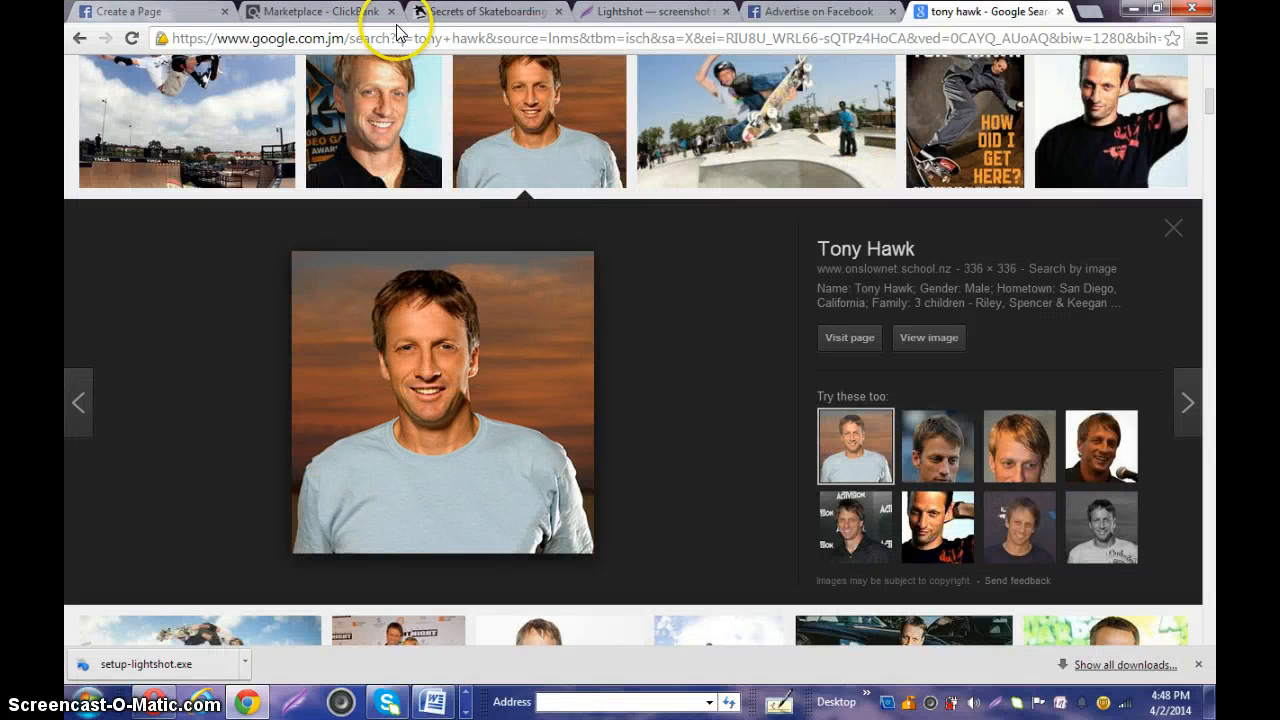
Return to the Facebook ad setup and upload Screenshot_5 from the Desktop as the ad's first image
left_click(153, 18)
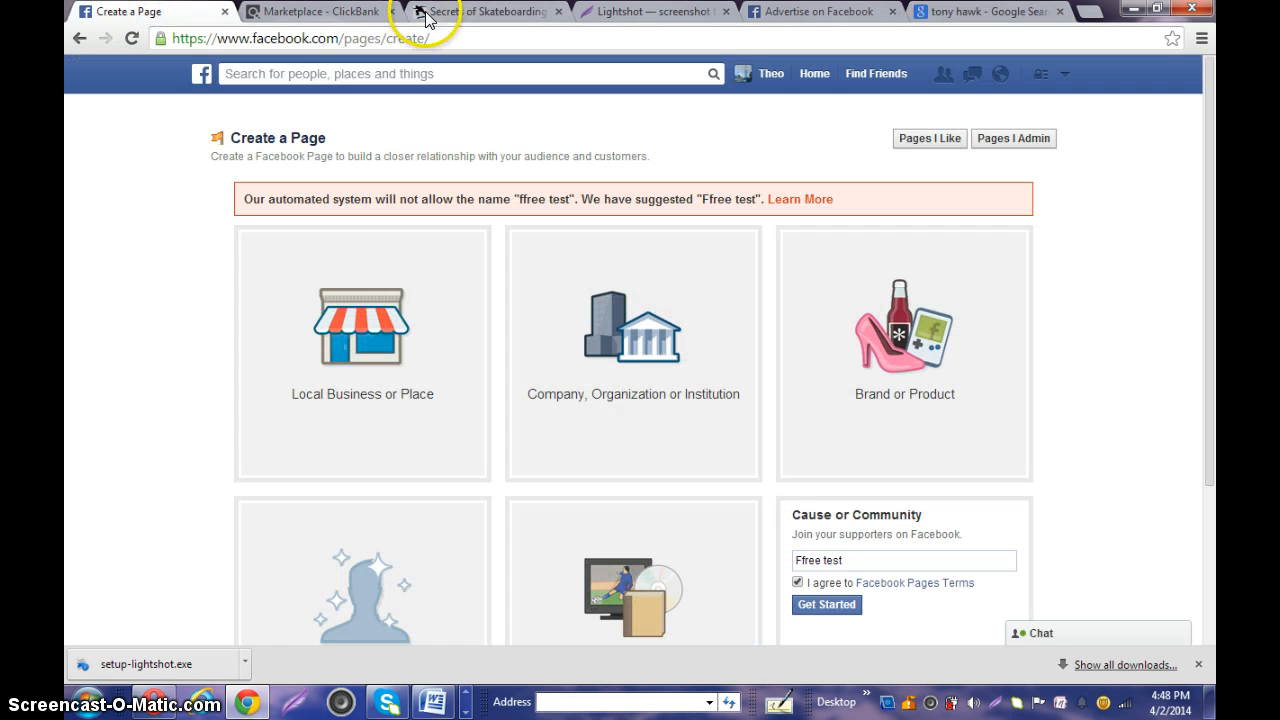
left_click(985, 11)
left_click(815, 11)
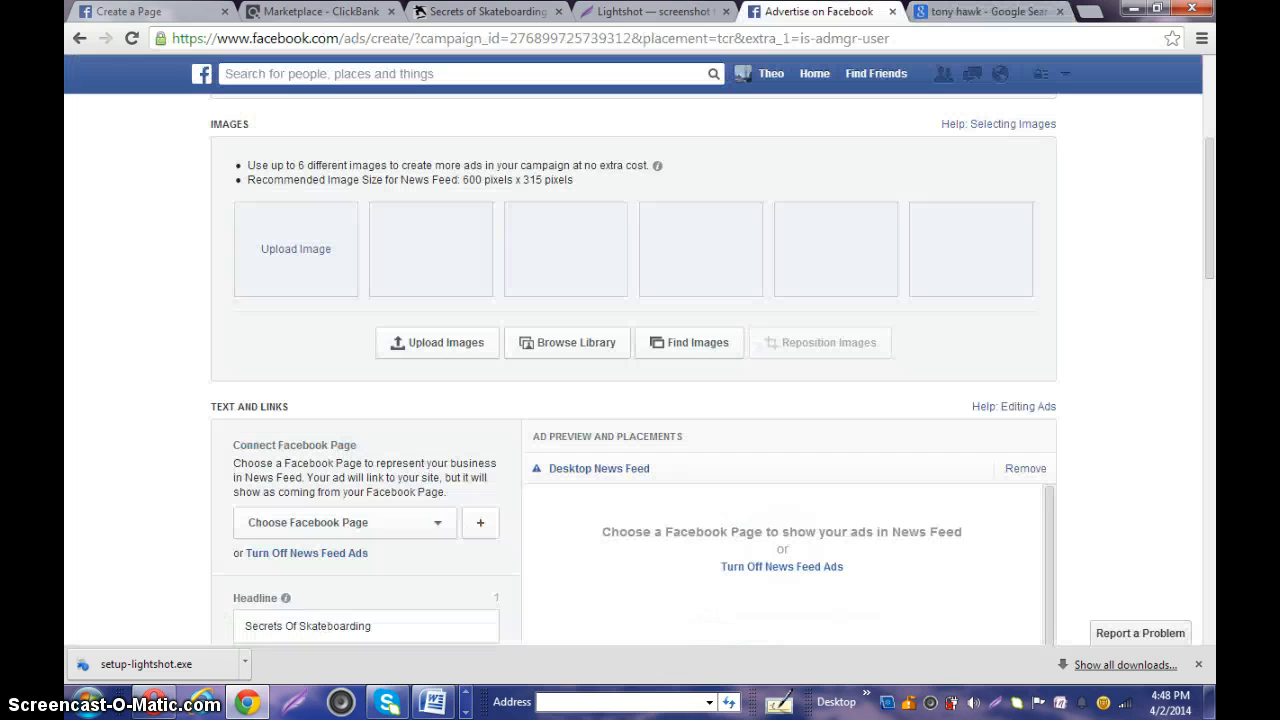
left_click(294, 250)
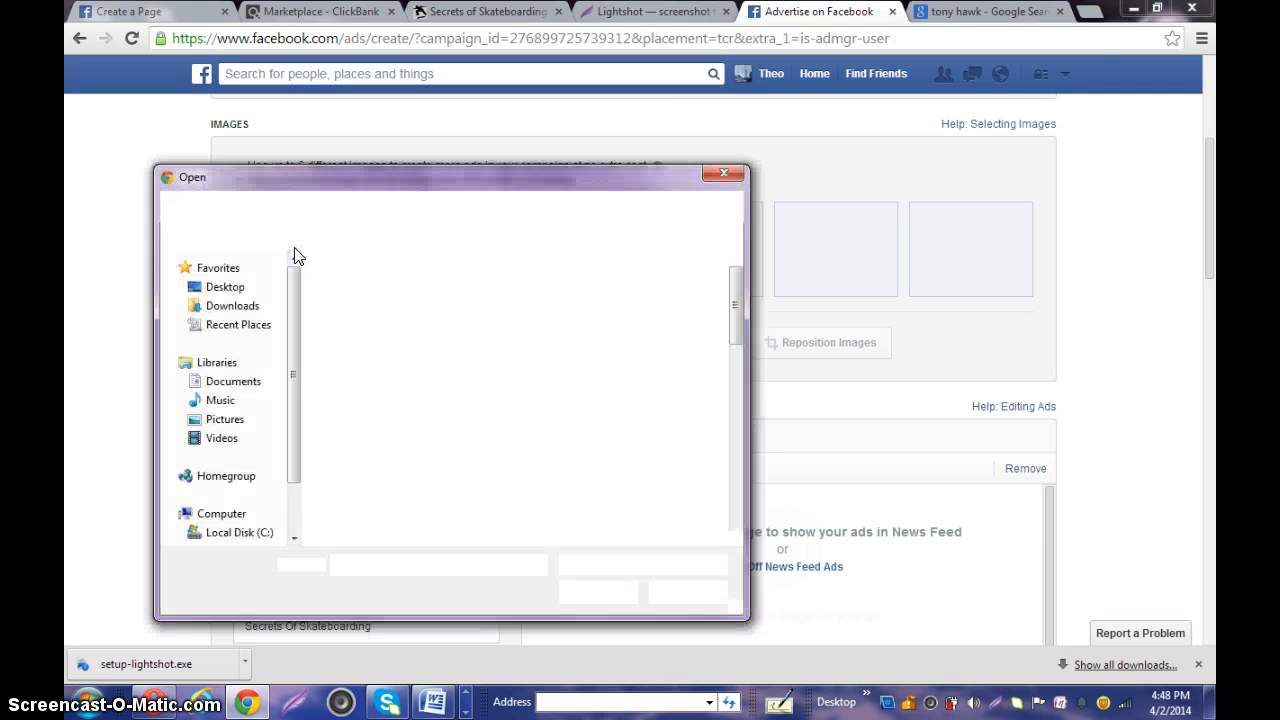
left_click_drag(736, 273, 708, 543)
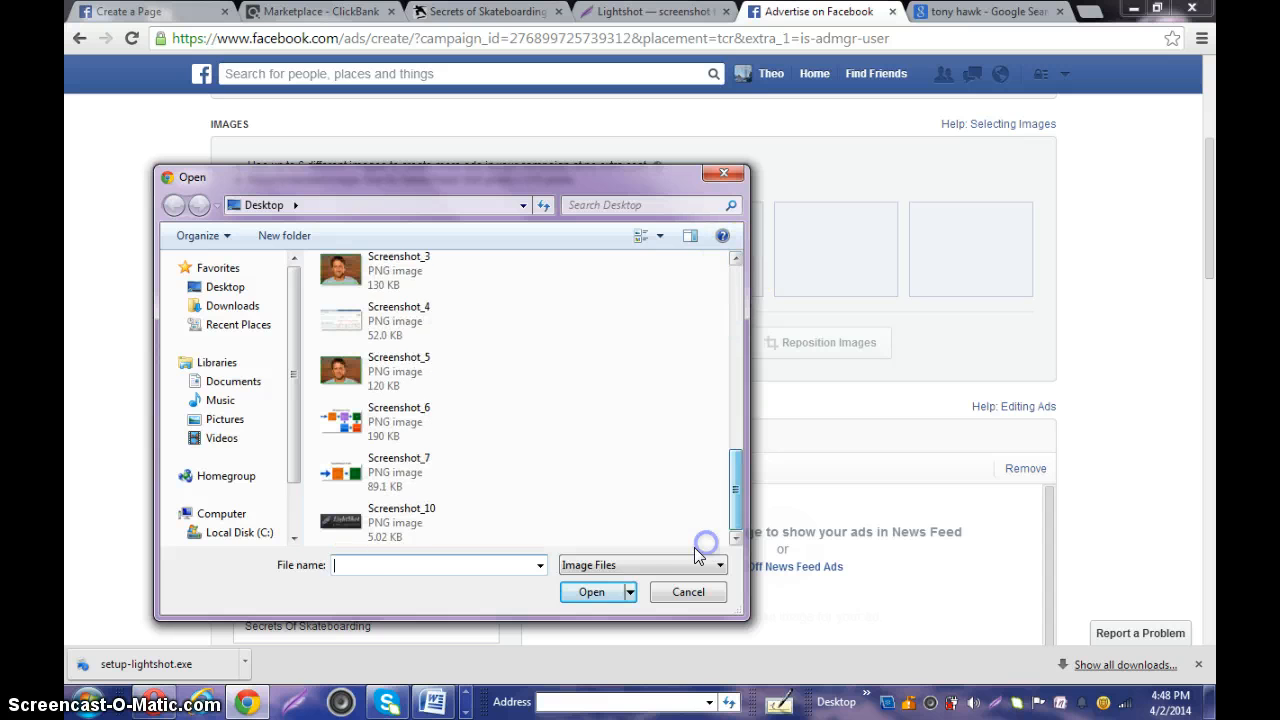
left_click(405, 378)
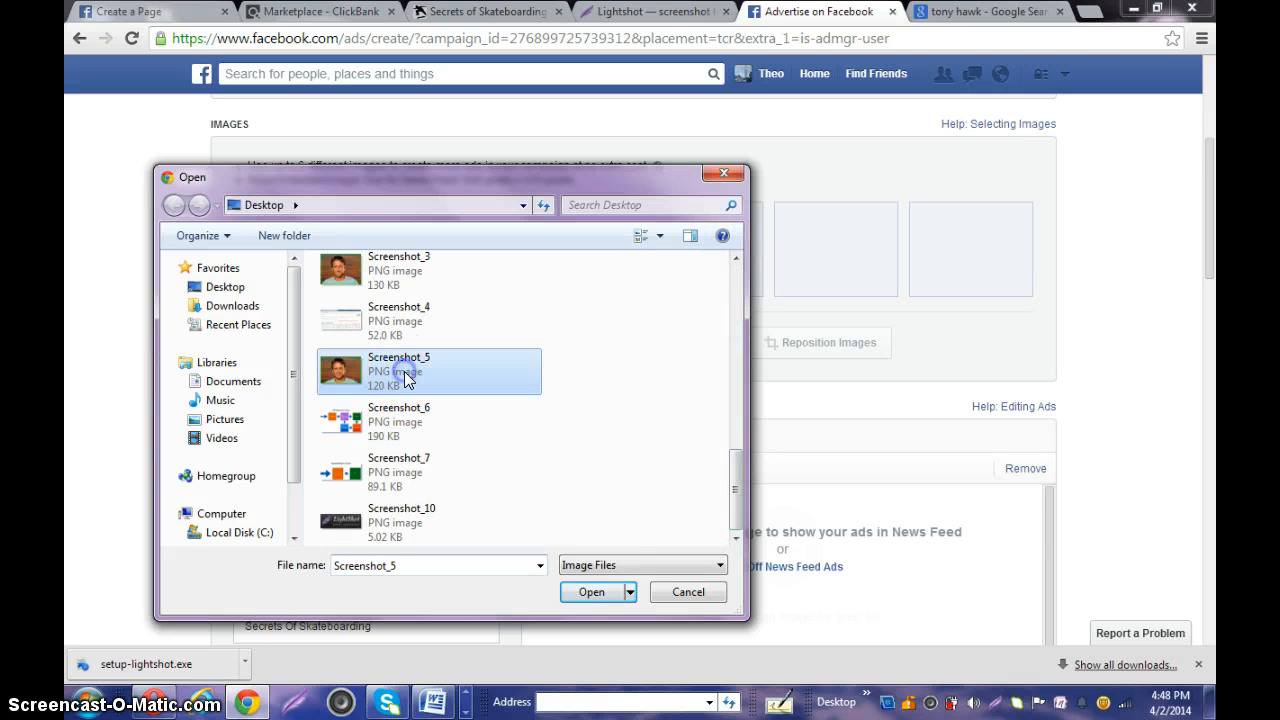
left_click(592, 591)
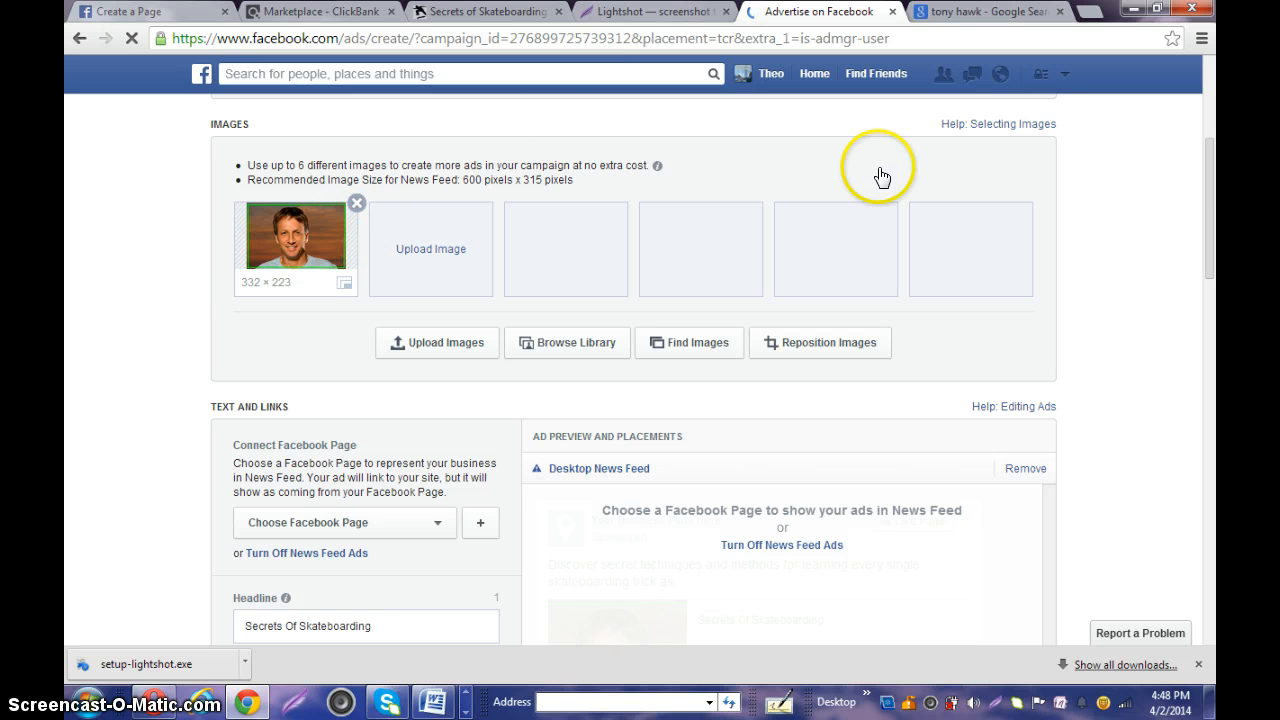
Connect the Facebook Page "Life Of an Internet Marketer" to the ad and proceed to the Audience section
left_click_drag(1216, 175, 1209, 256)
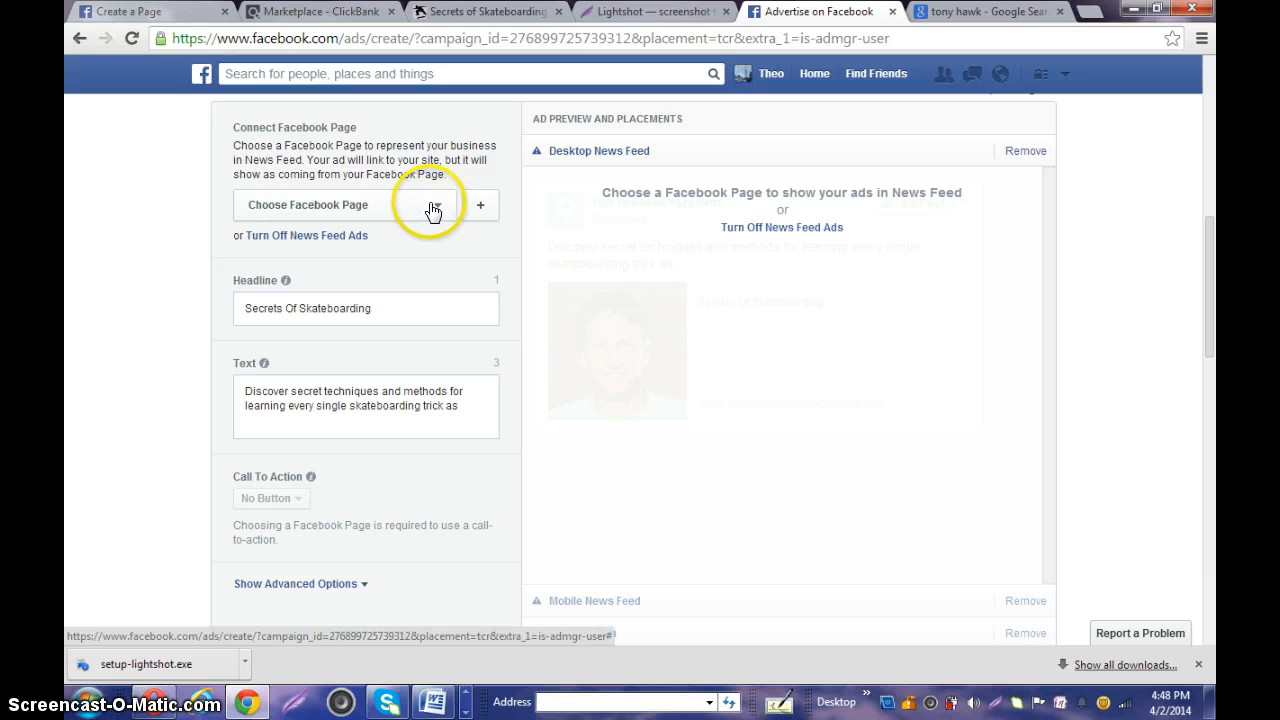
left_click(437, 210)
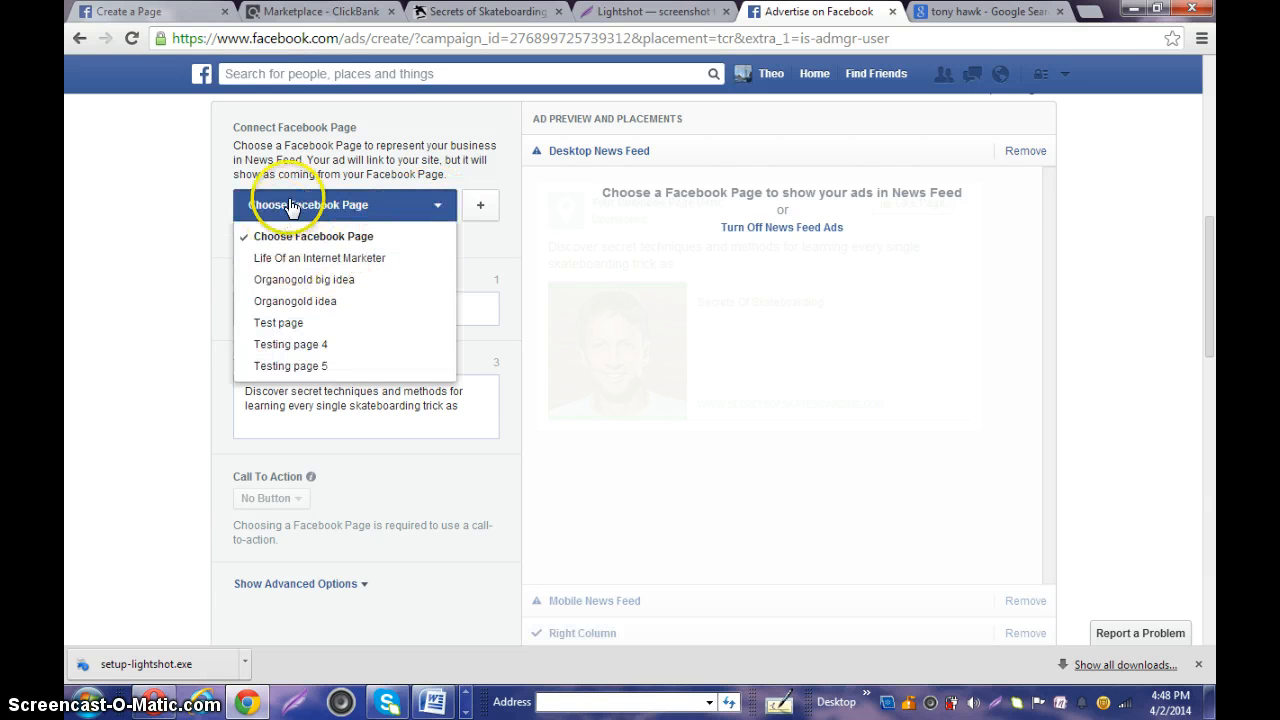
left_click(283, 243)
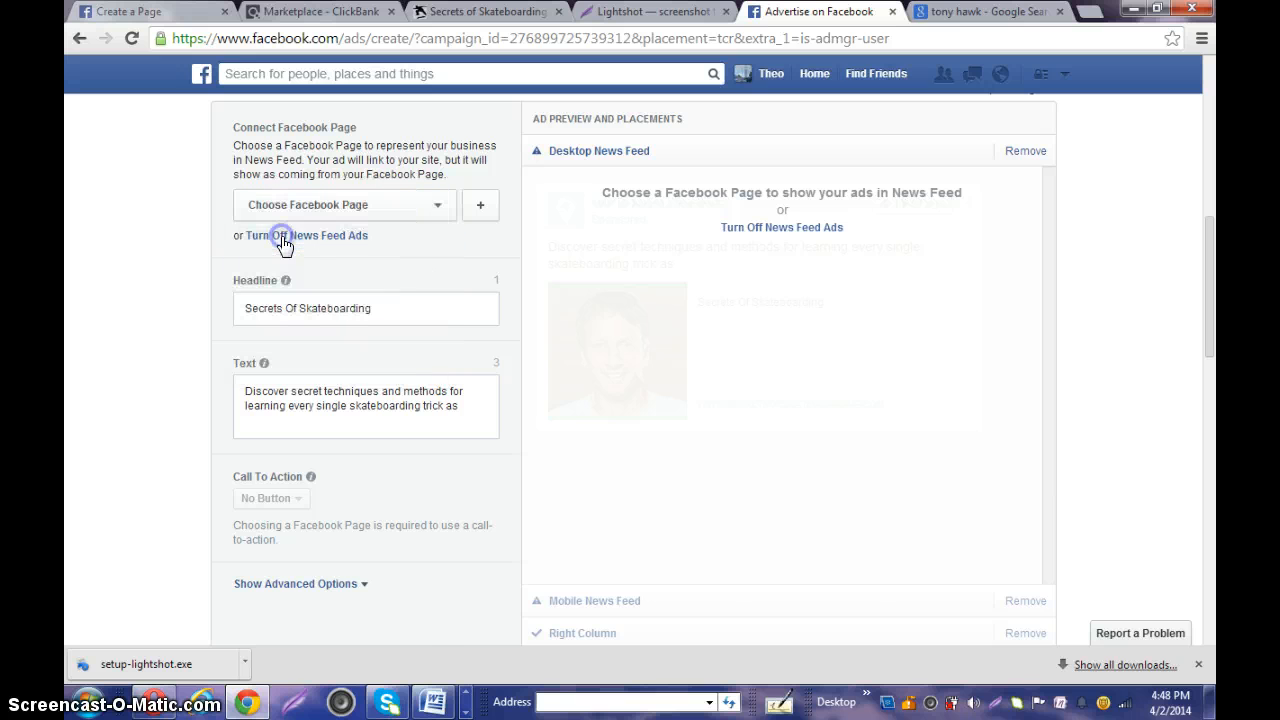
left_click(440, 208)
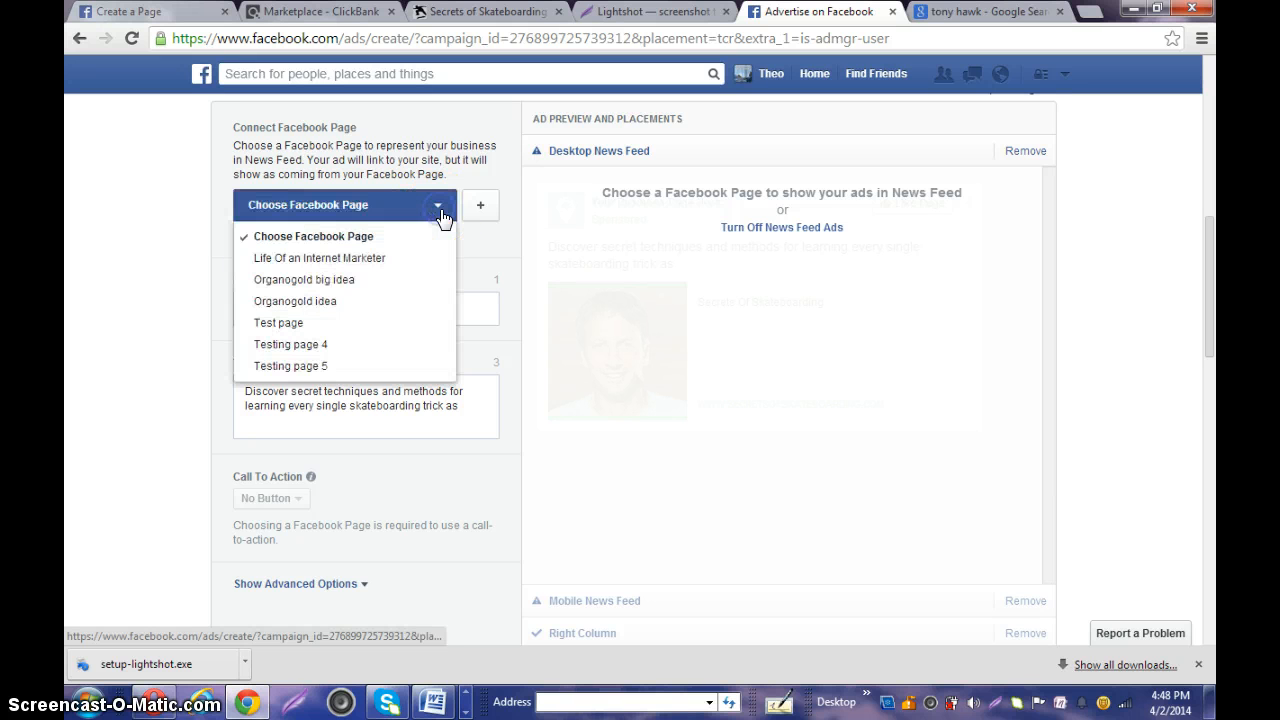
left_click(340, 260)
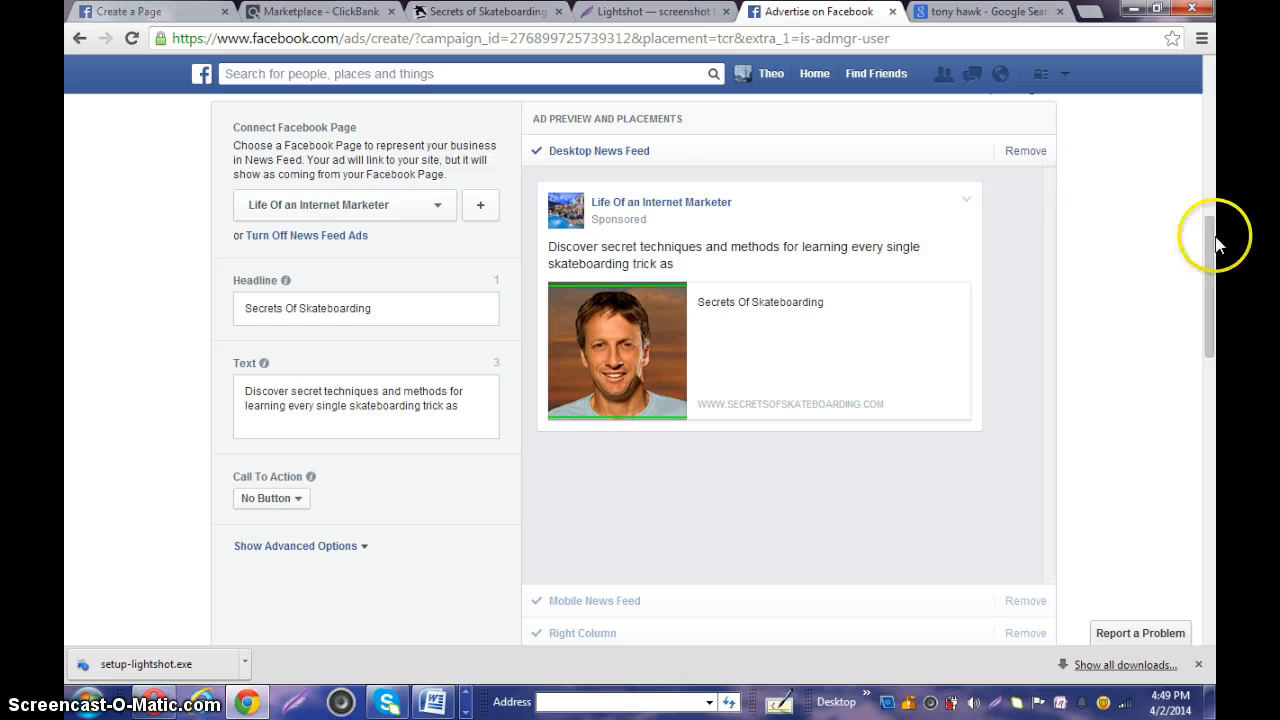
left_click_drag(1214, 243, 1215, 303)
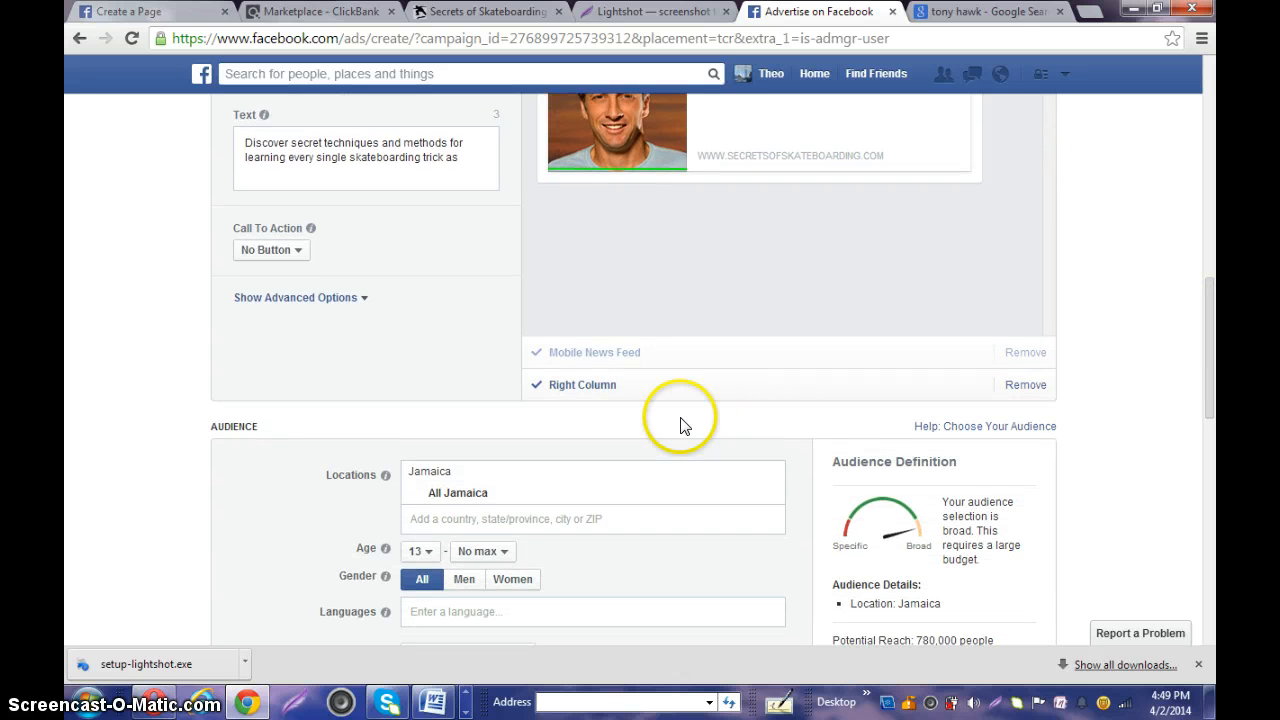
Preview the ad's Right Column version and remove the Mobile News Feed placement
left_click(594, 388)
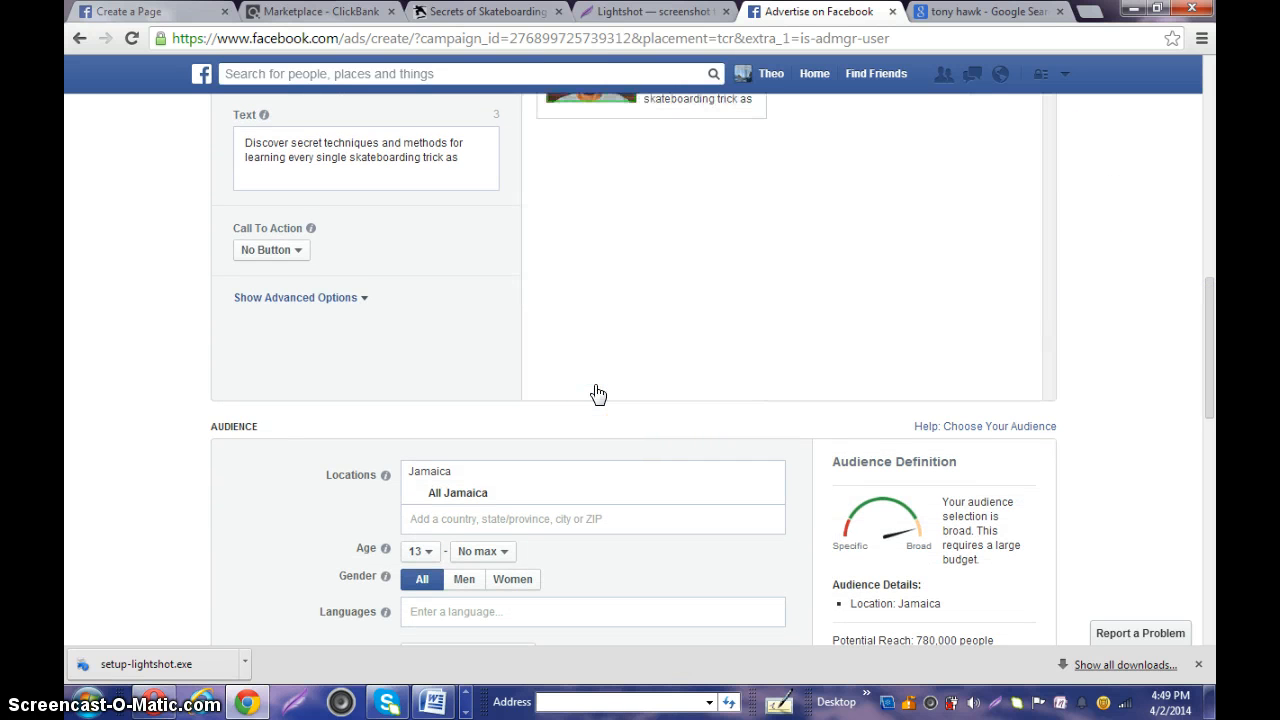
left_click_drag(1216, 341, 1216, 247)
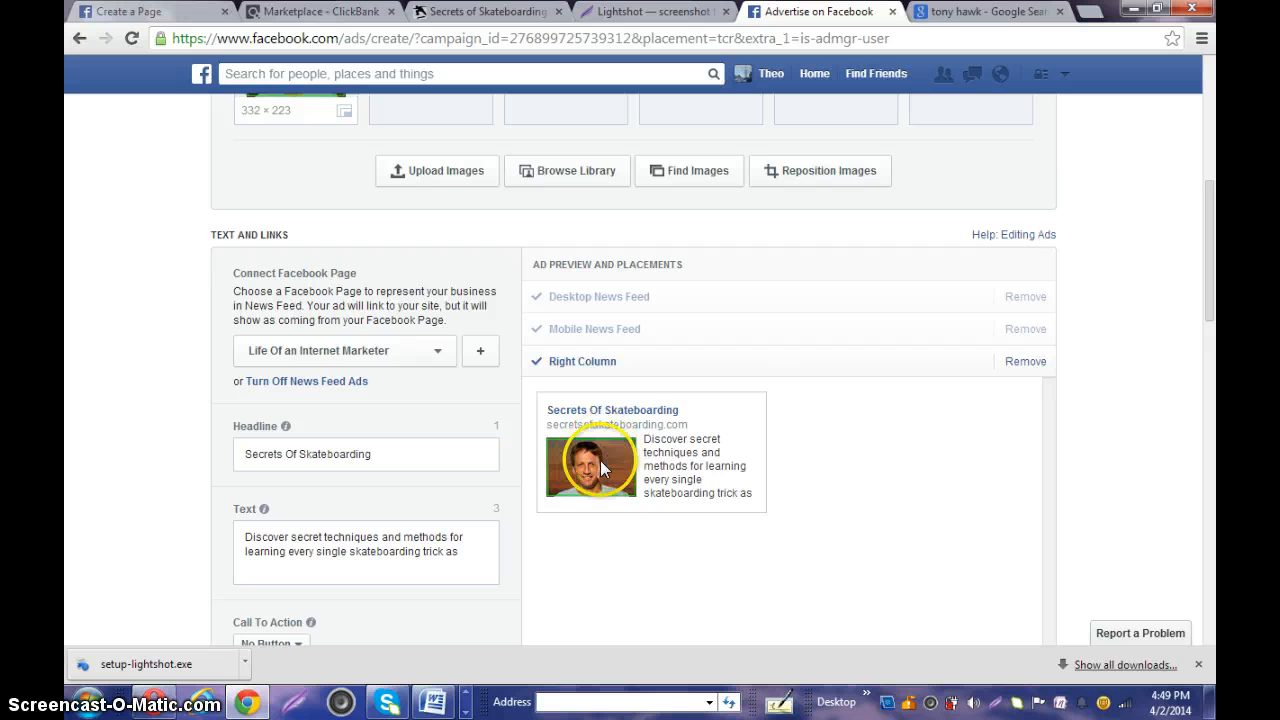
left_click(647, 329)
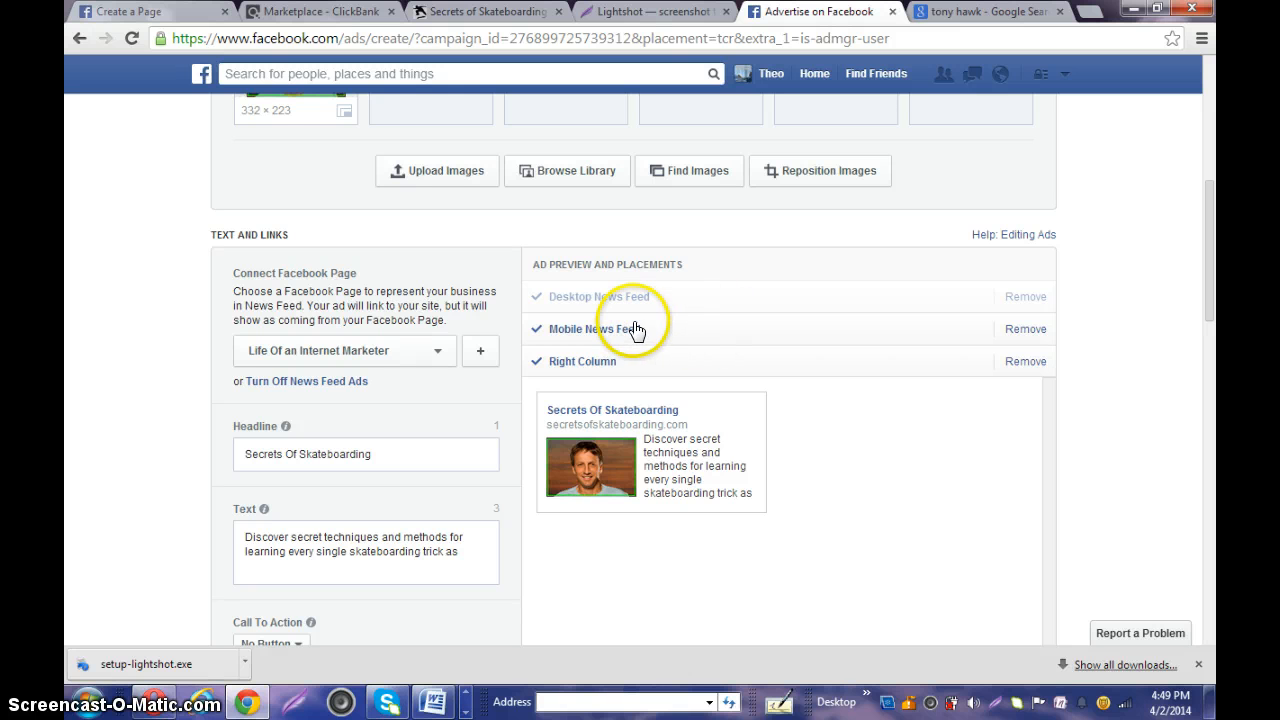
left_click(1026, 330)
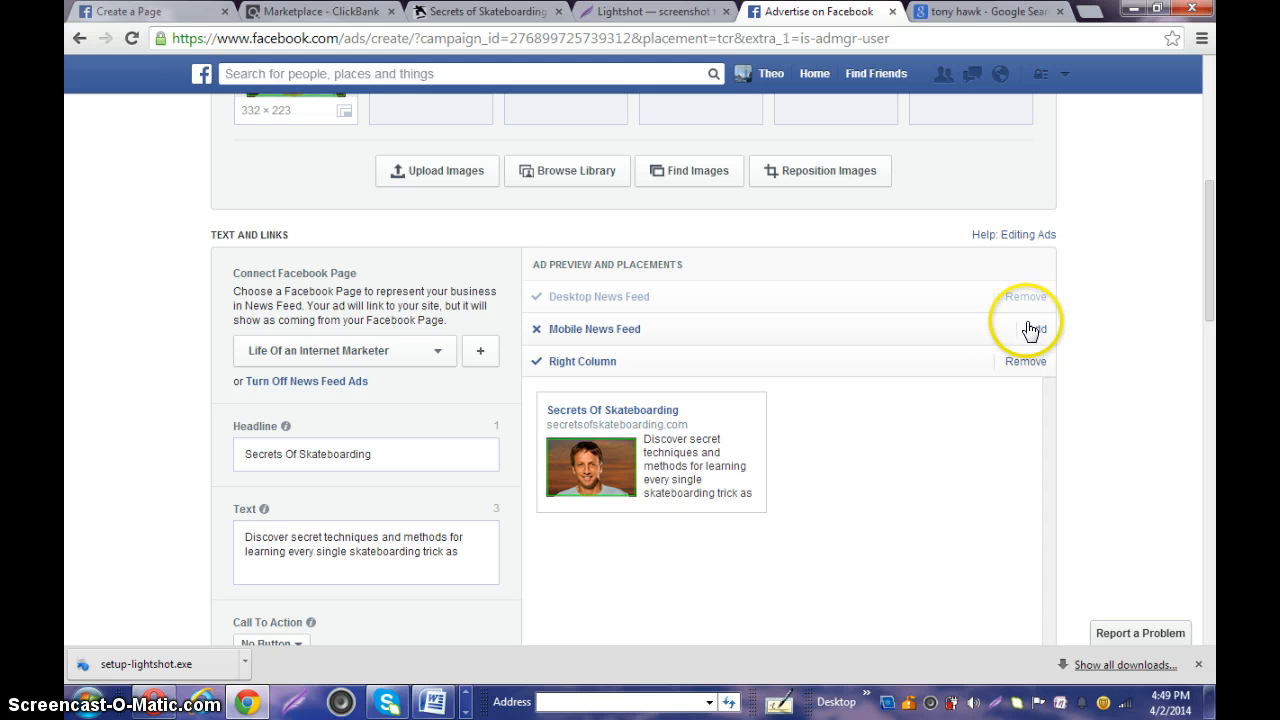
Preview the ad's Desktop News Feed version and review its headline and text fields
left_click(638, 300)
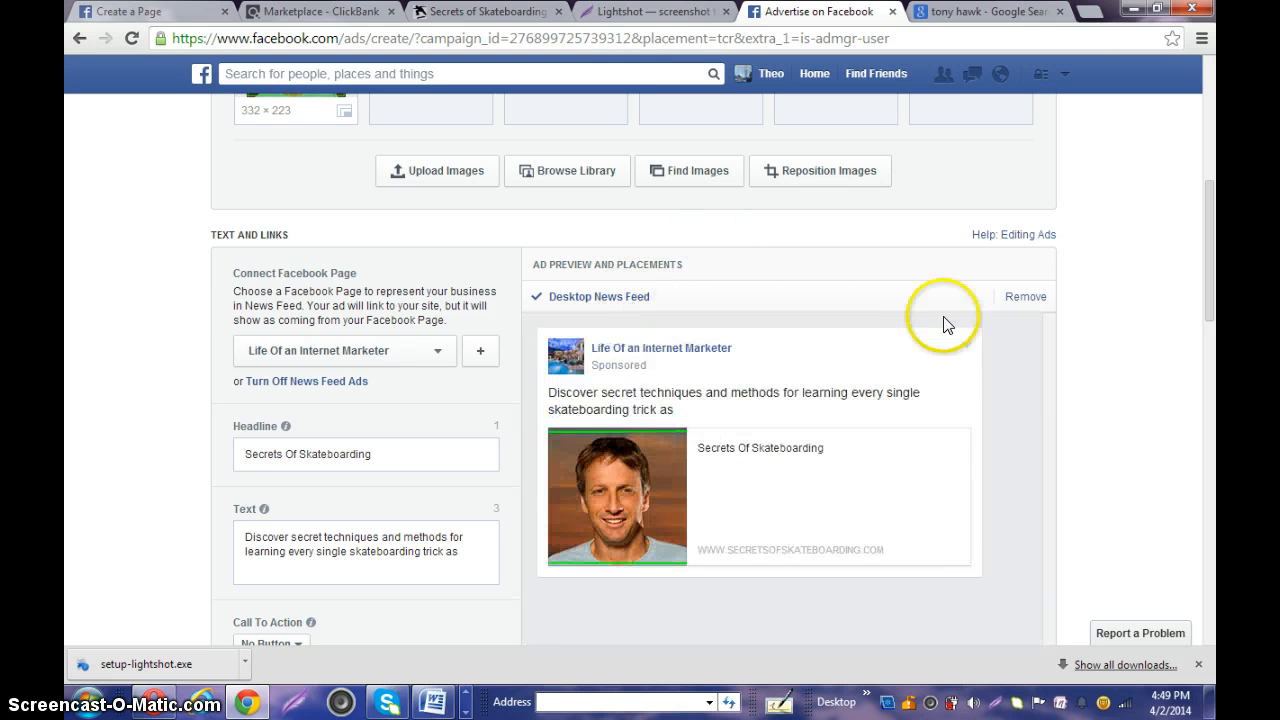
left_click_drag(1216, 218, 1216, 272)
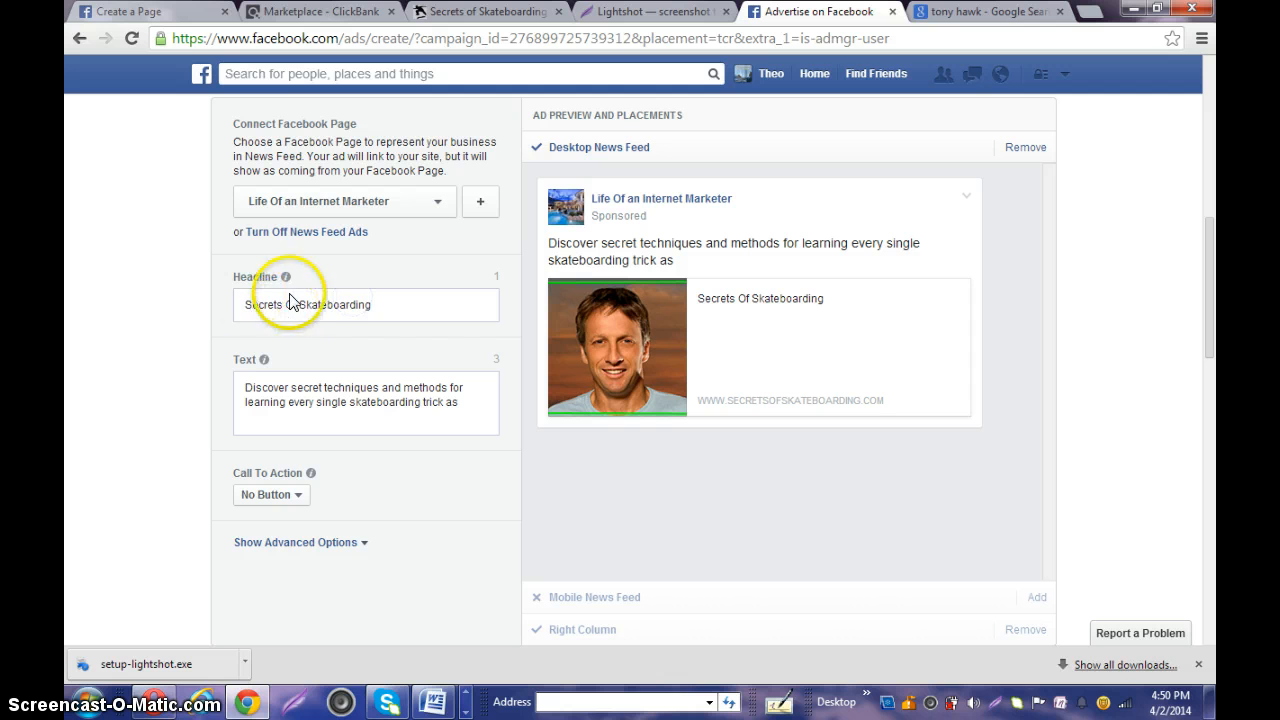
left_click(361, 300)
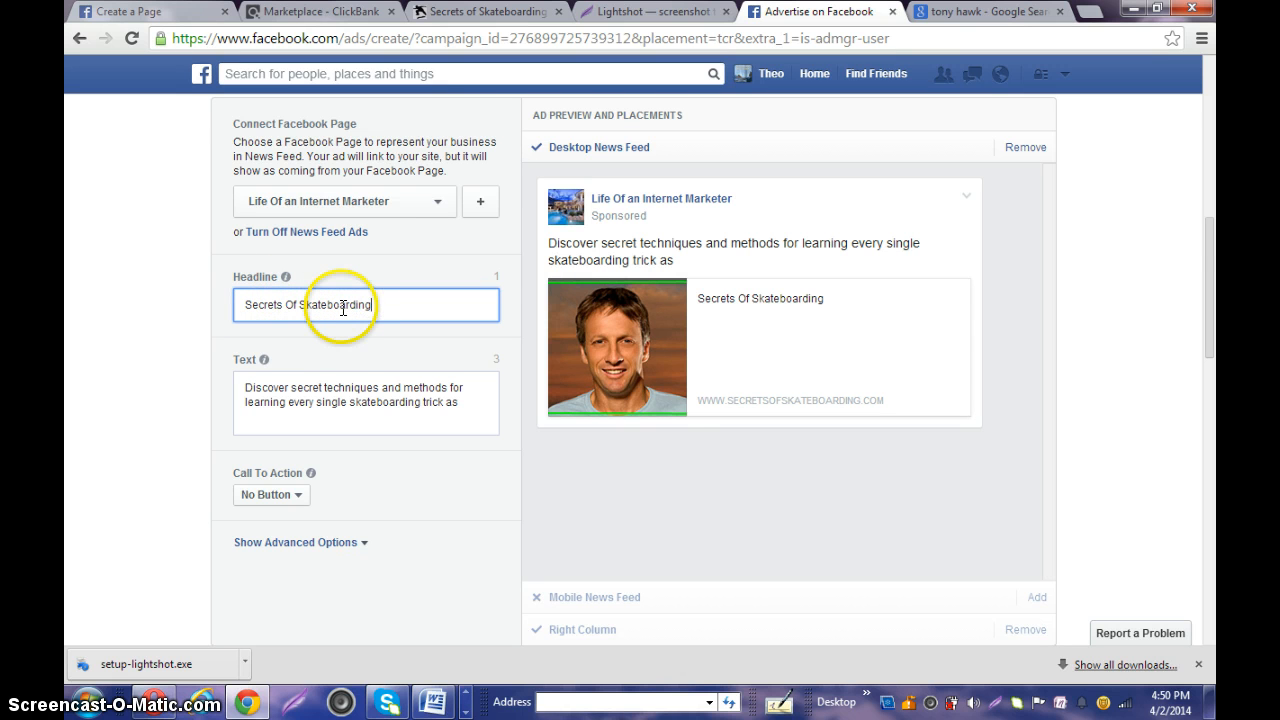
left_click(291, 390)
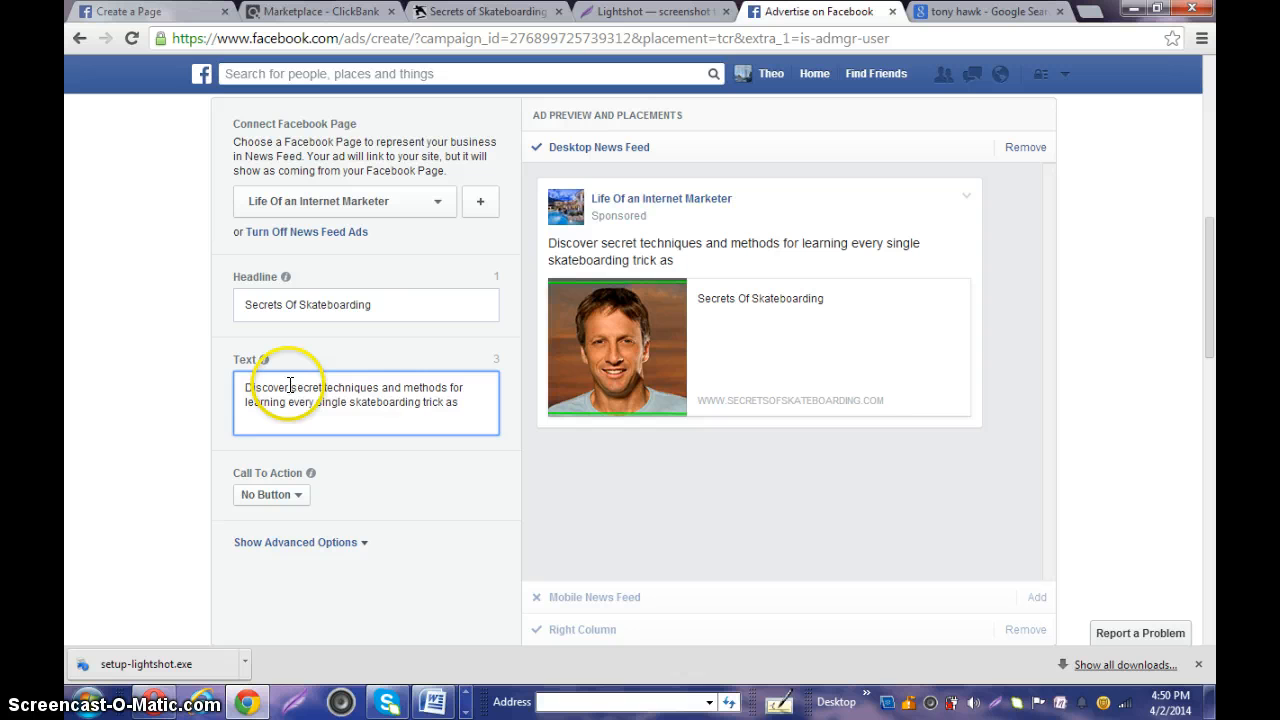
right_click(360, 381)
left_click(362, 396)
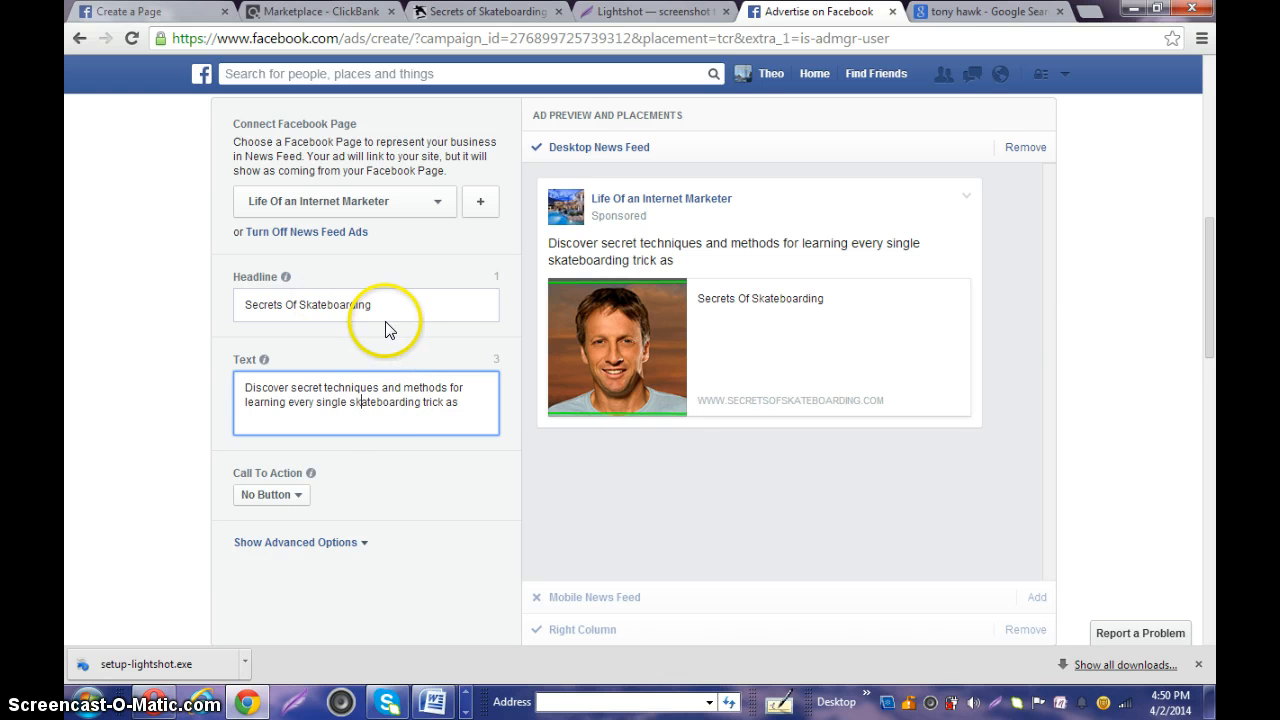
left_click(362, 389)
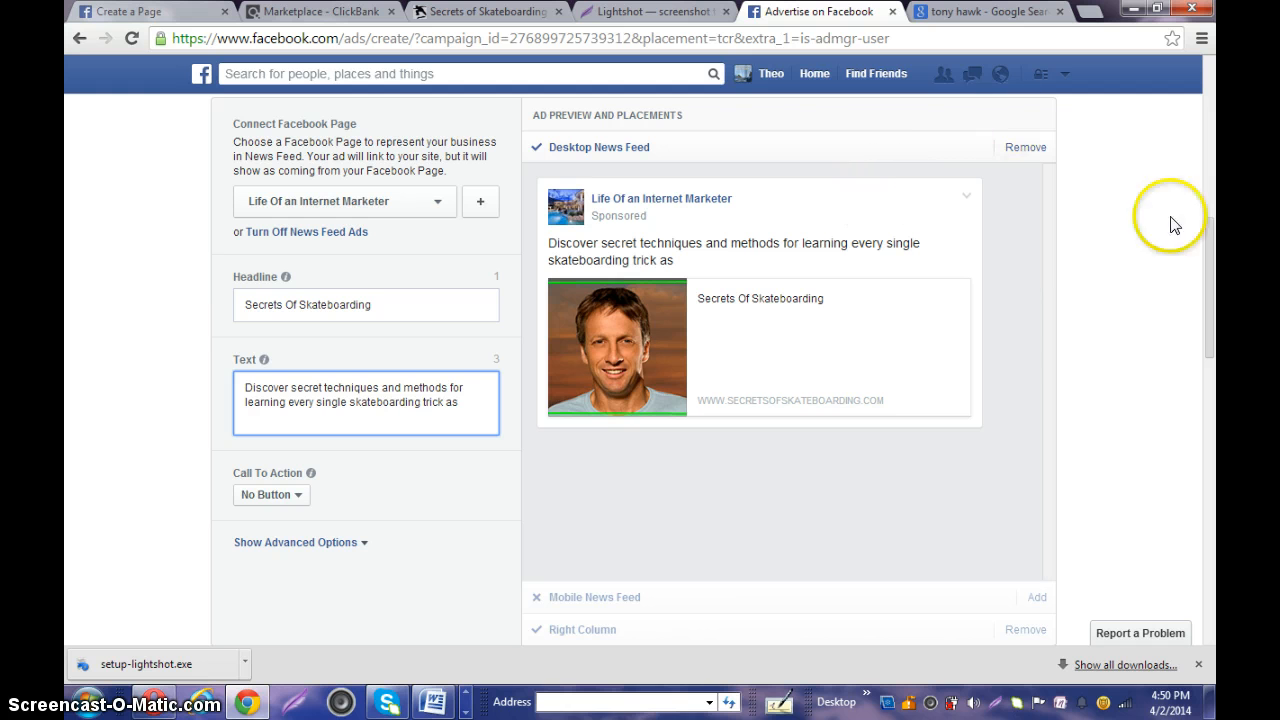
Replace Jamaica with the United States as the audience location and check the potential reach
left_click(1215, 256)
scroll(1216, 276, "down", 1)
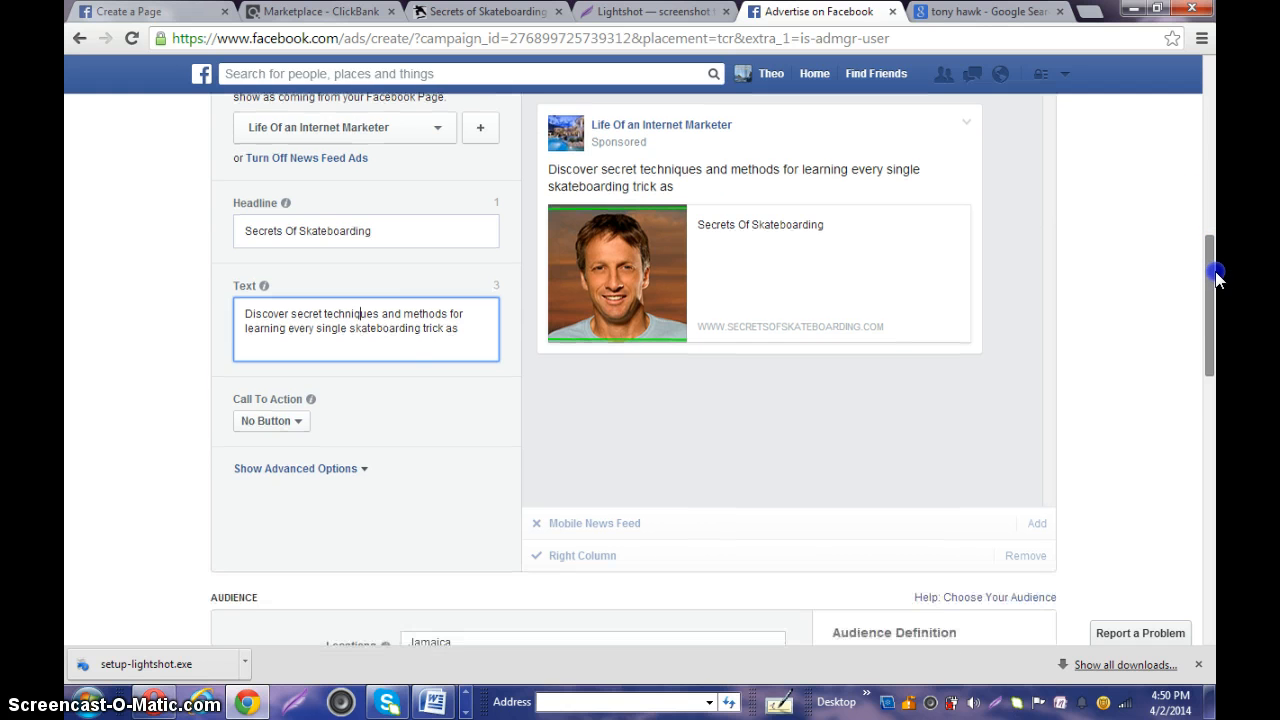
left_click_drag(1216, 275, 1208, 382)
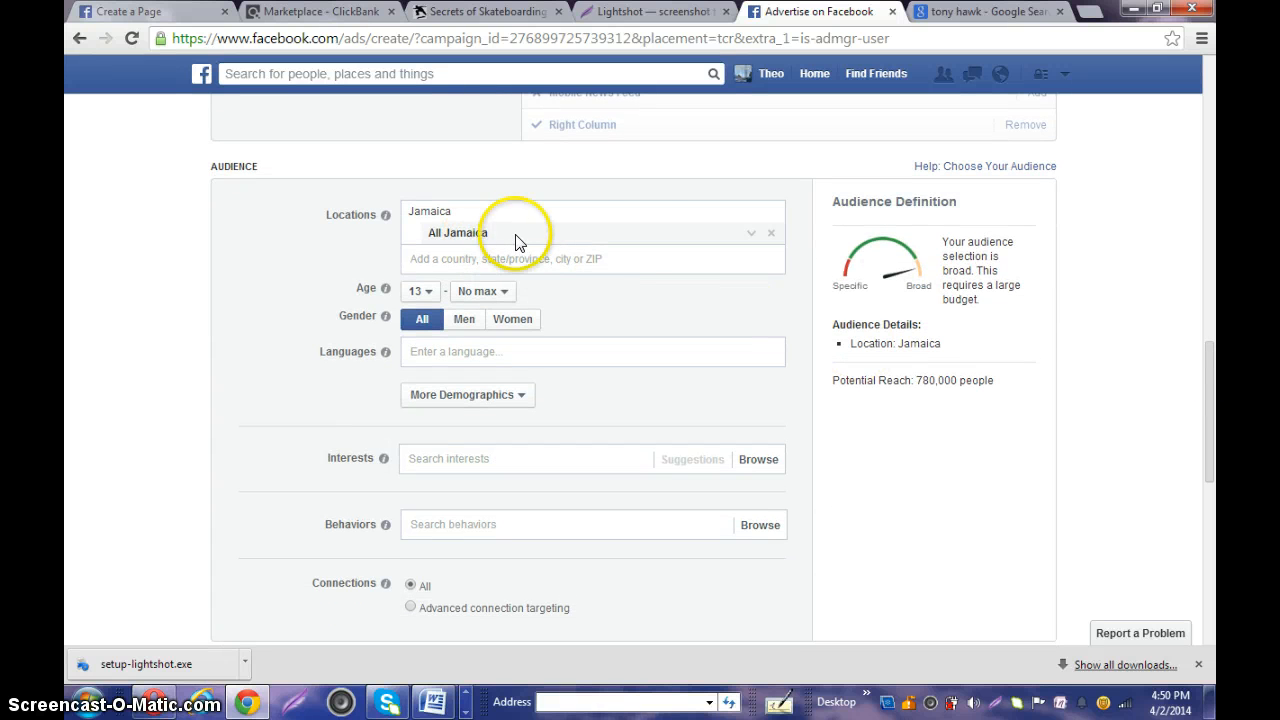
left_click(772, 234)
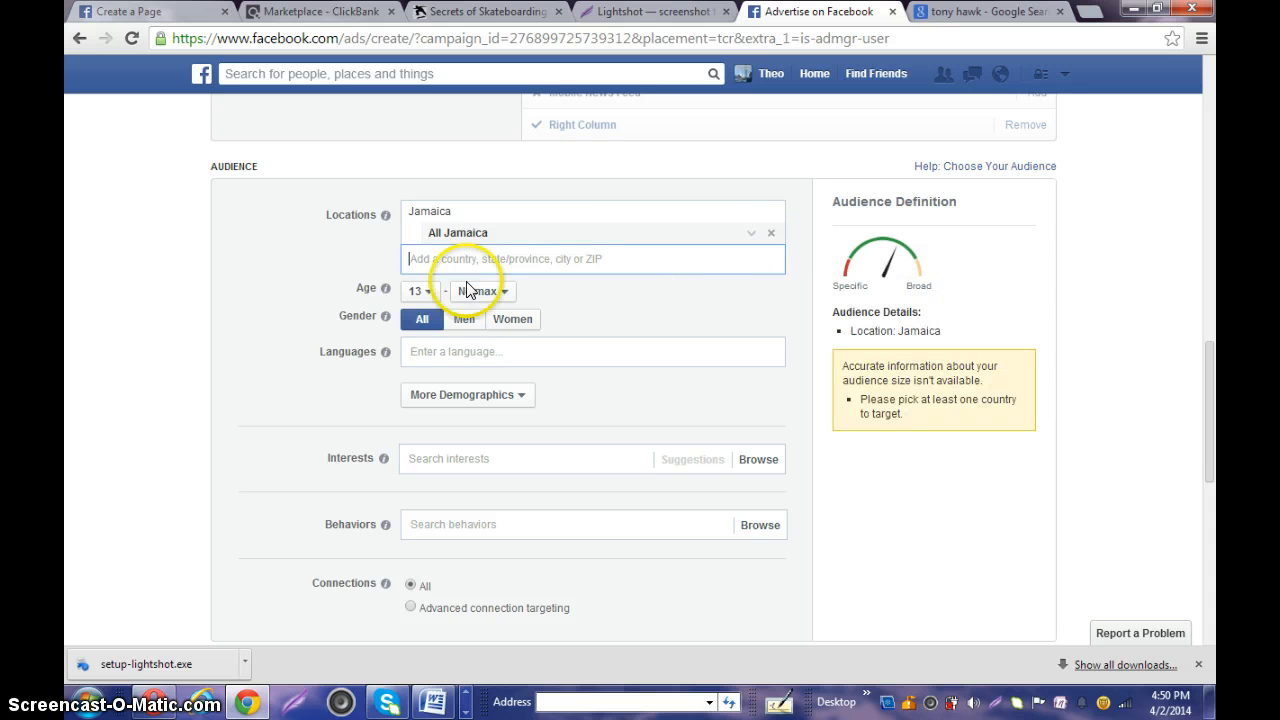
left_click(462, 211)
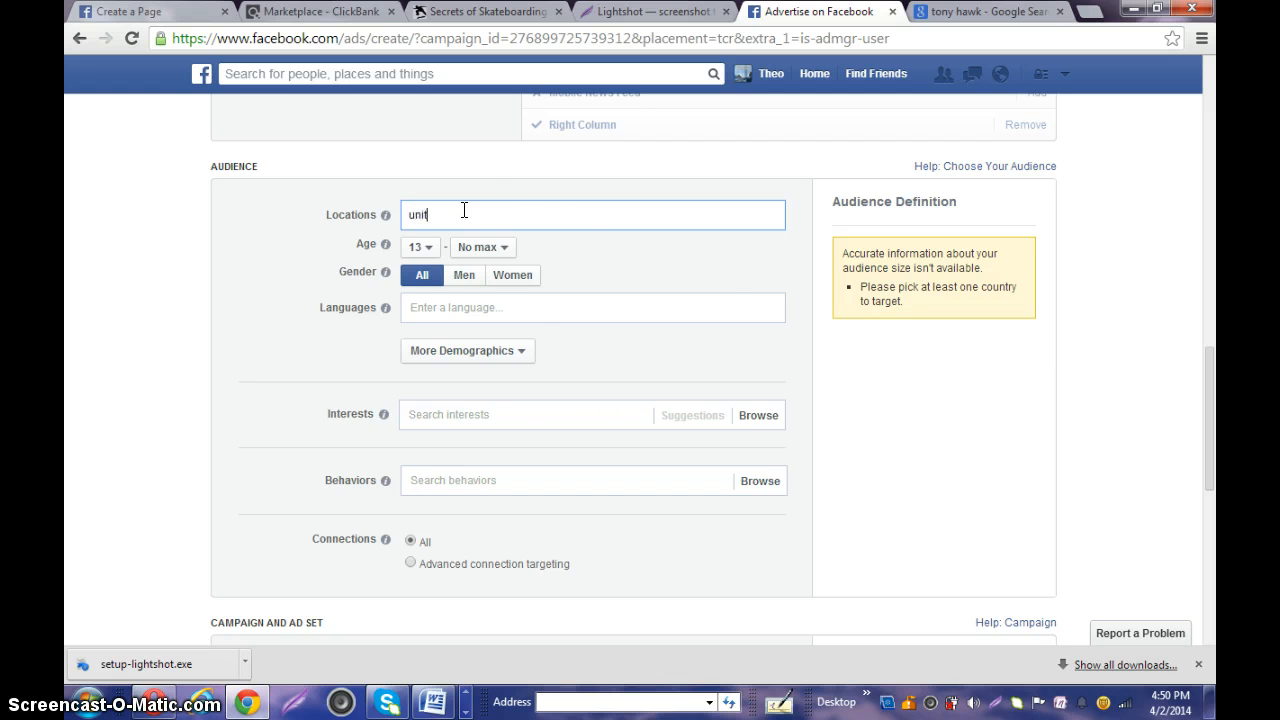
left_click(464, 213)
type("unite")
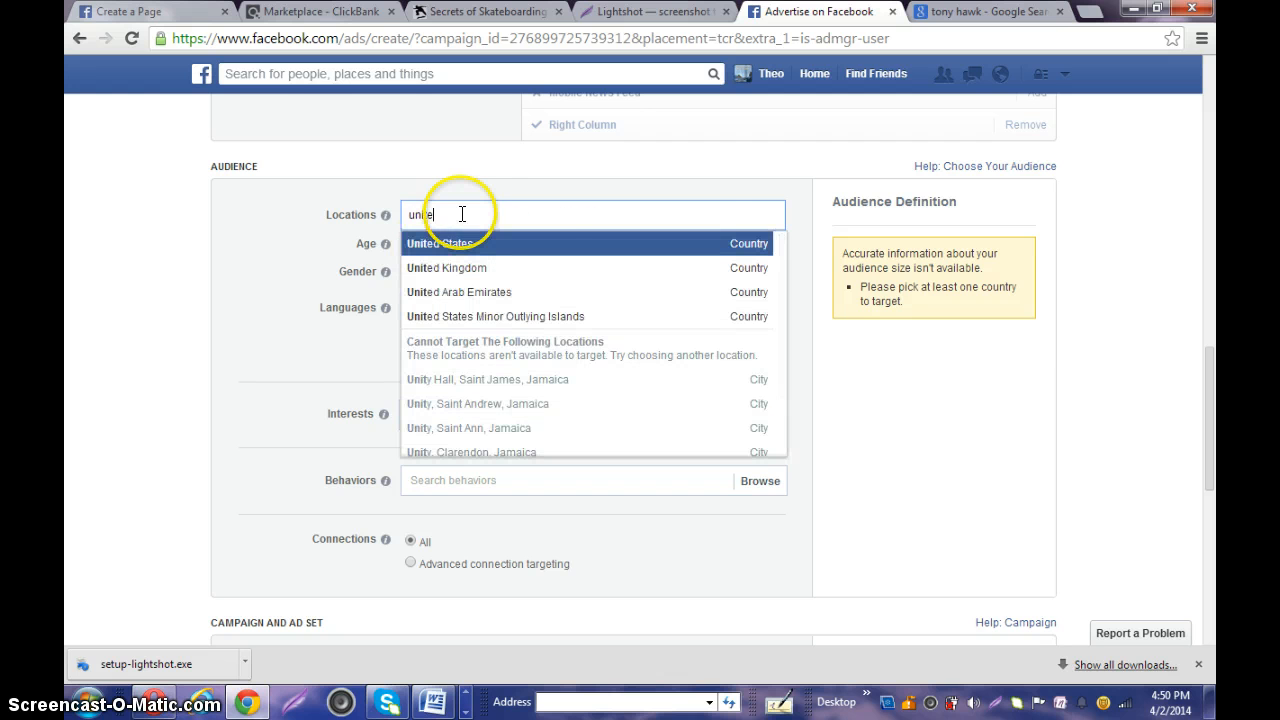
type("d")
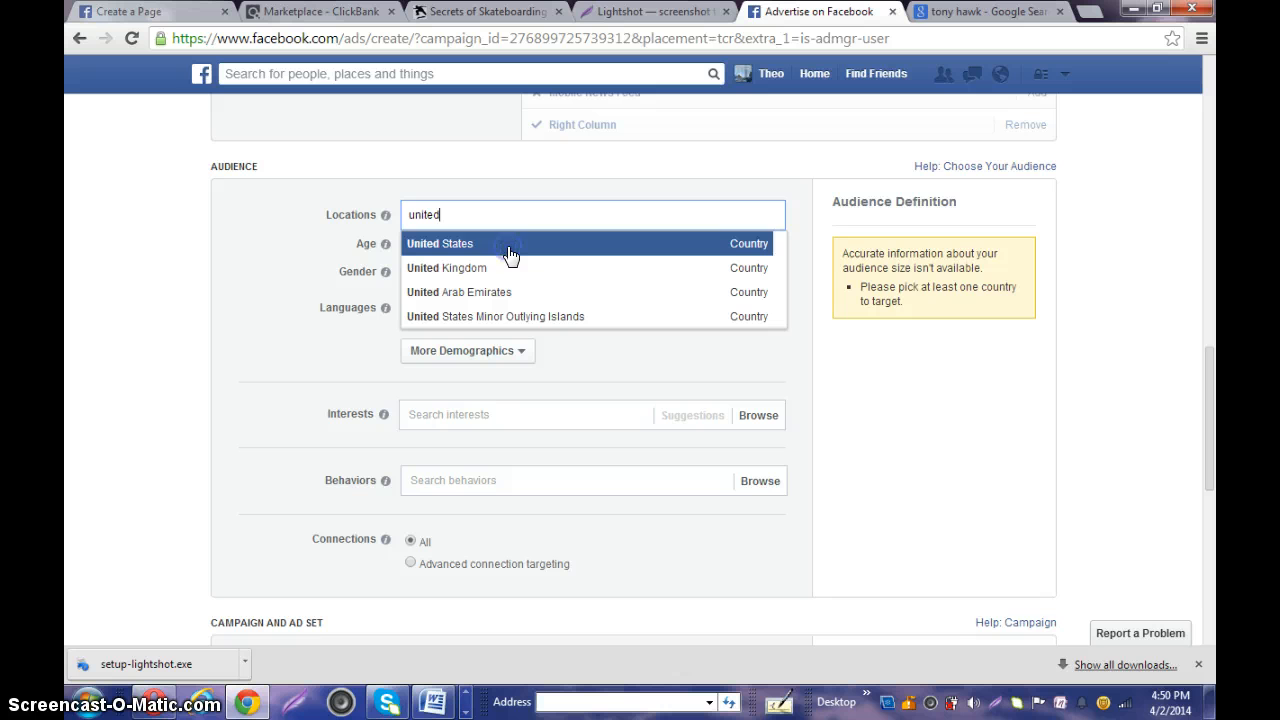
left_click(510, 256)
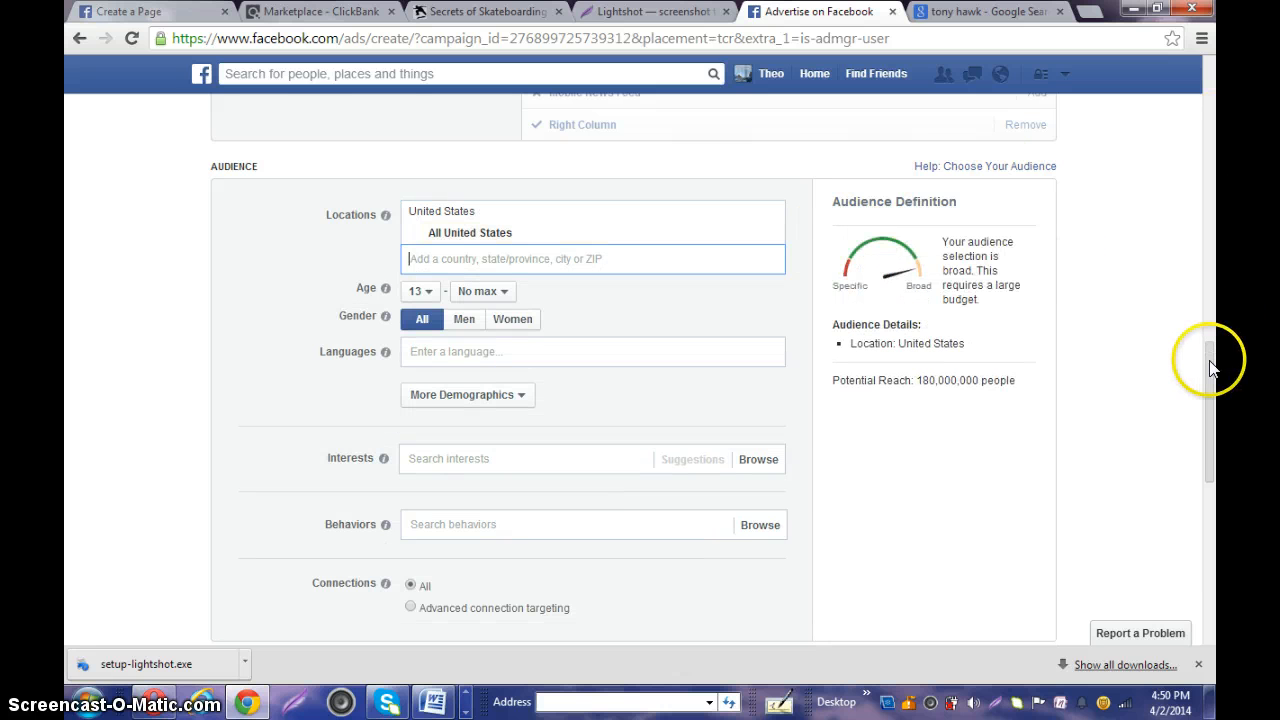
left_click_drag(1210, 367, 1210, 390)
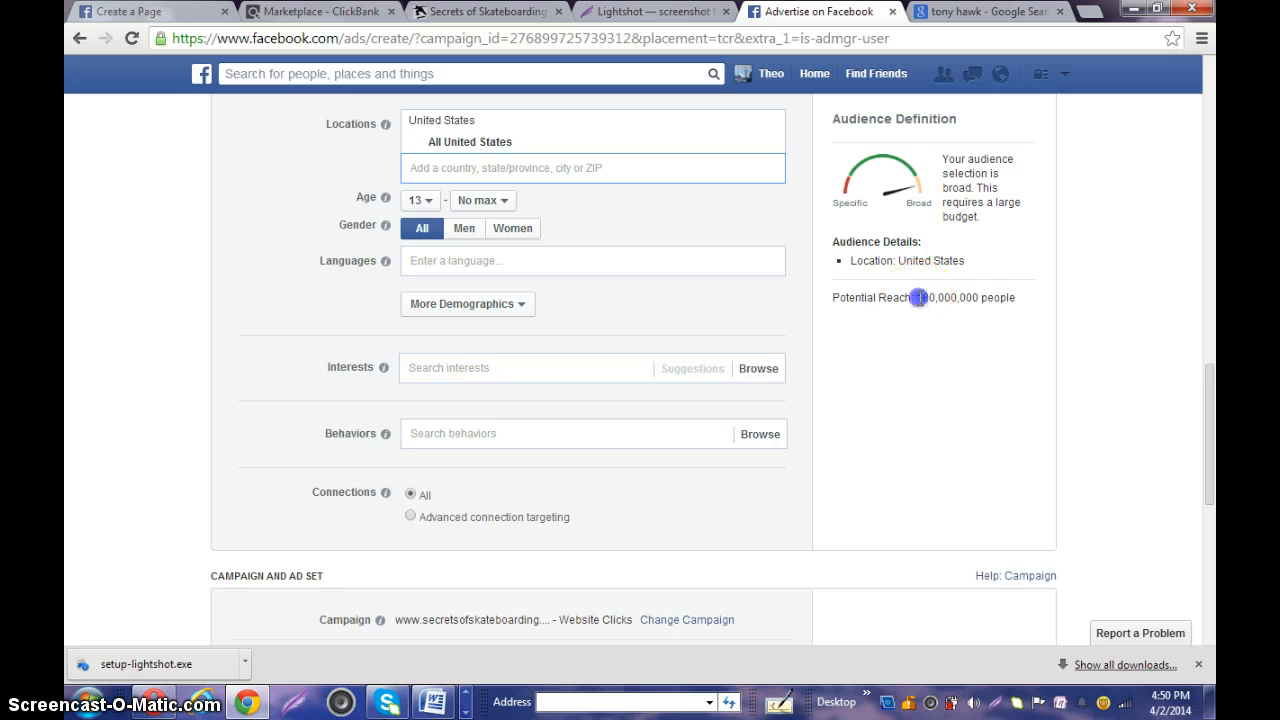
left_click_drag(918, 297, 965, 297)
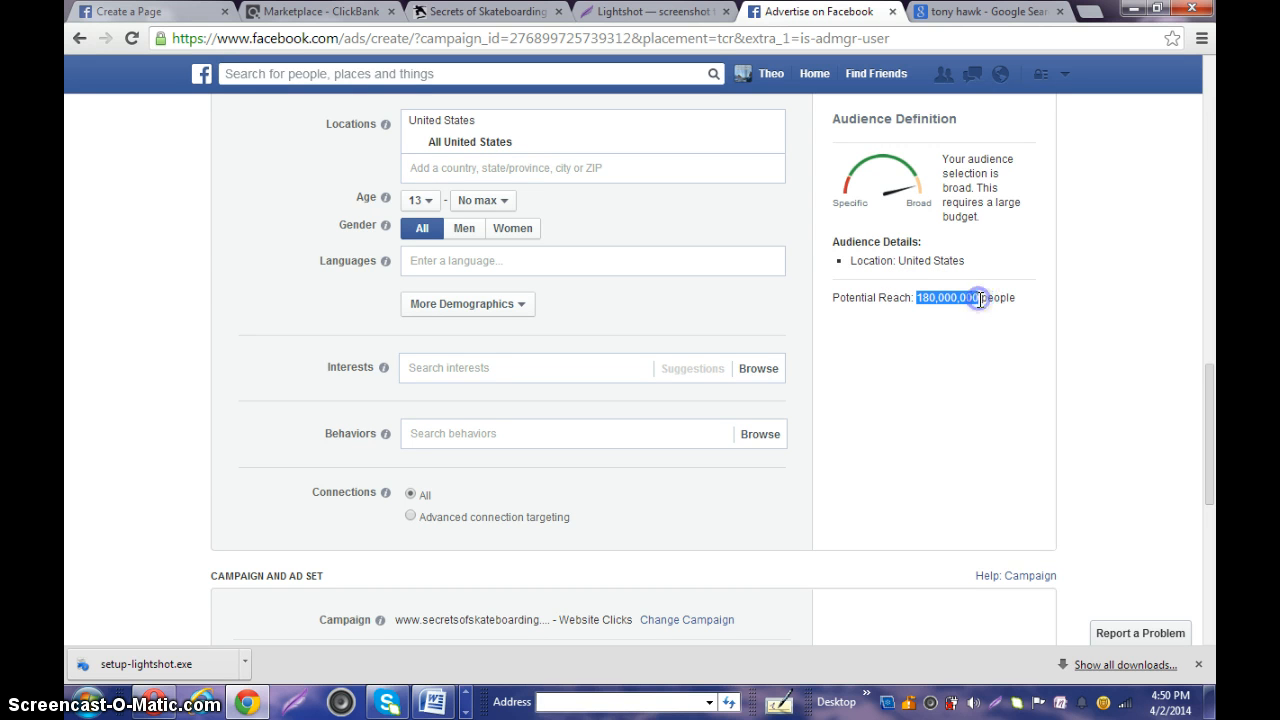
Add "skatebording" to the audience's interests and close the interest suggestions
left_click_drag(1214, 378, 1215, 389)
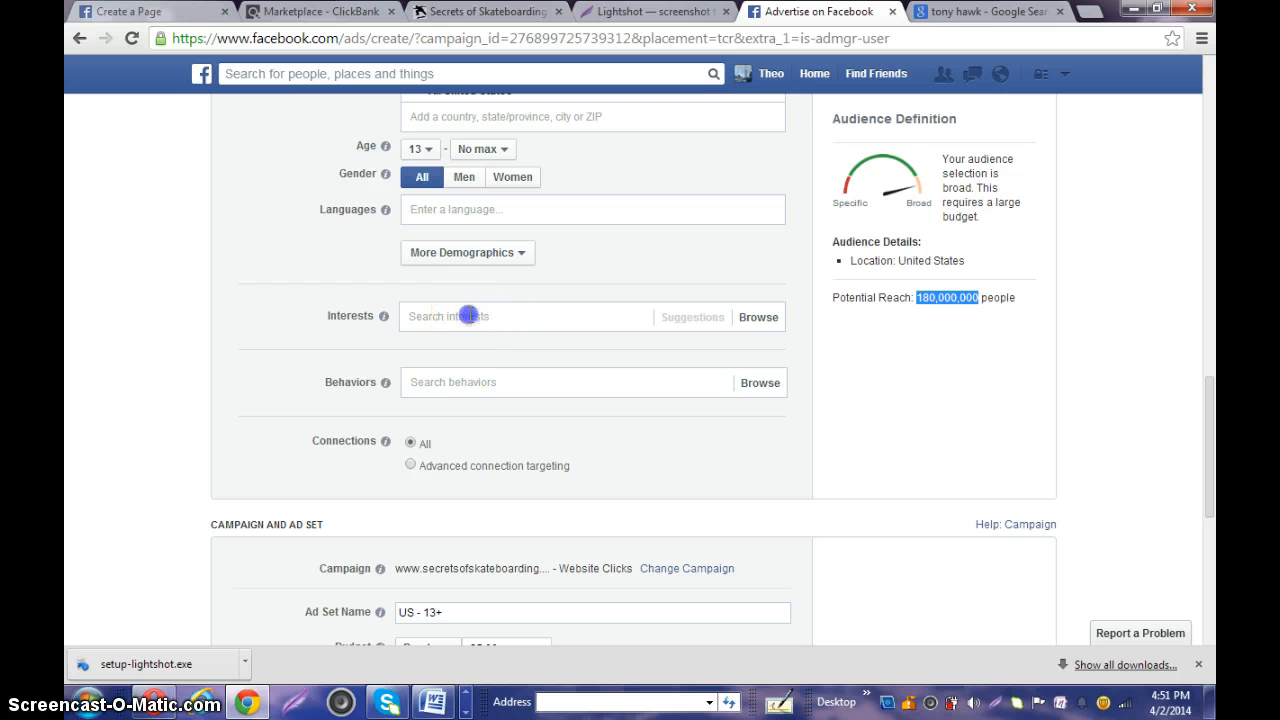
left_click(470, 316)
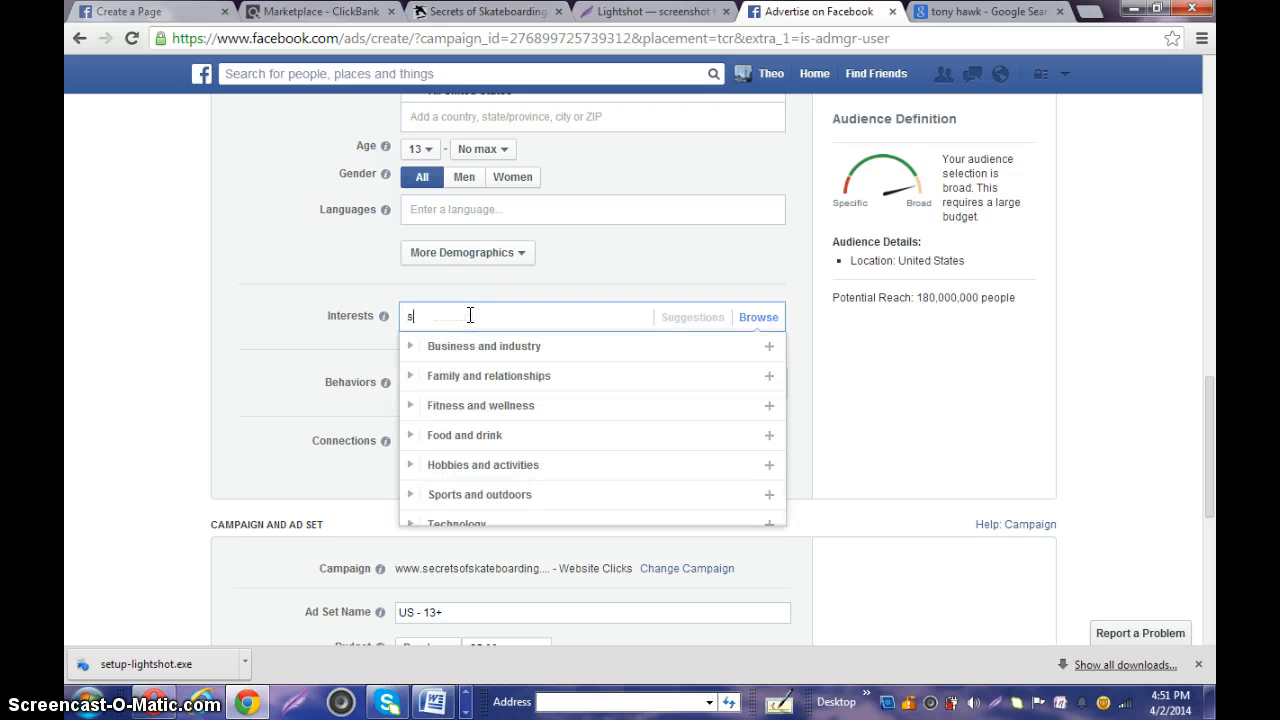
type("skat")
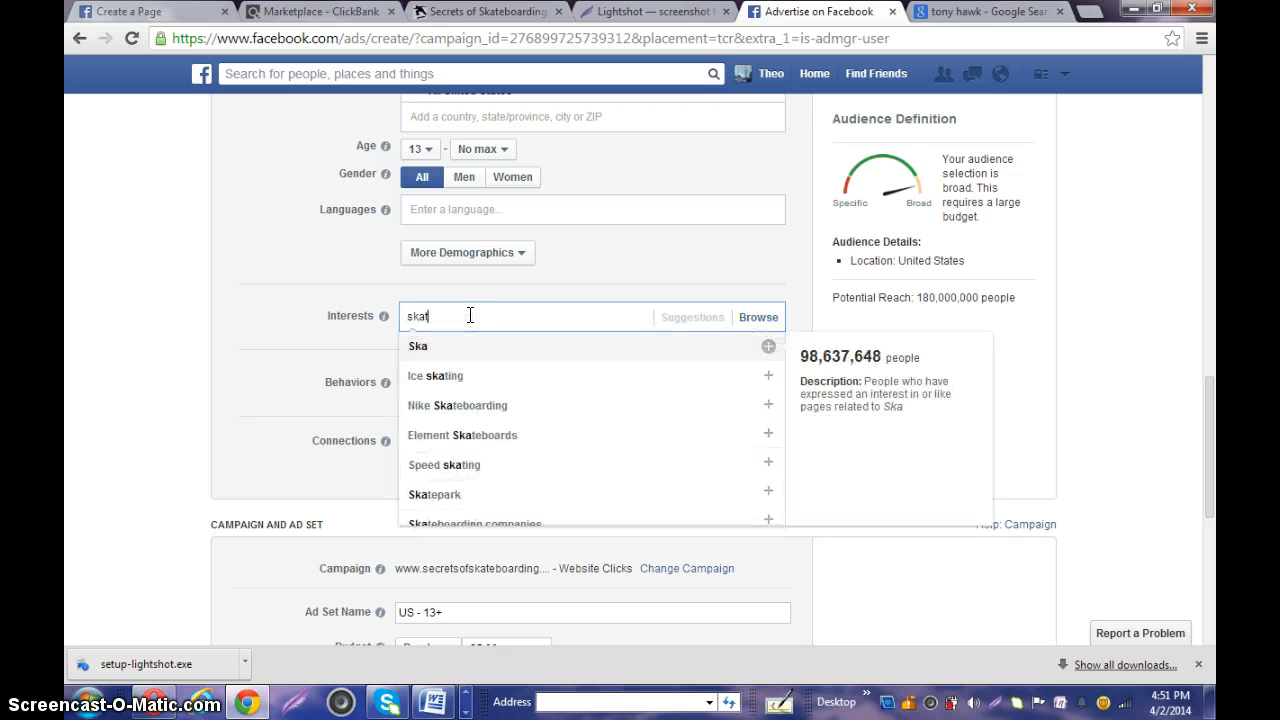
type("ebor")
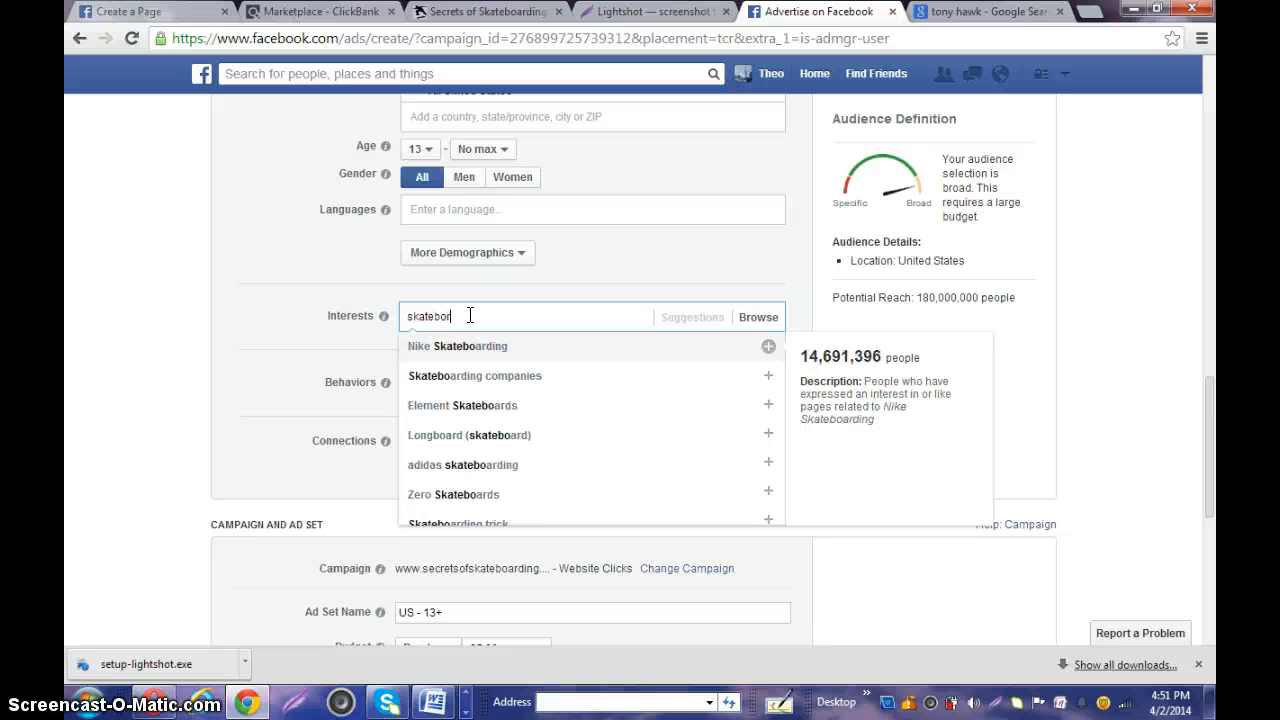
type("ding")
left_click(461, 352)
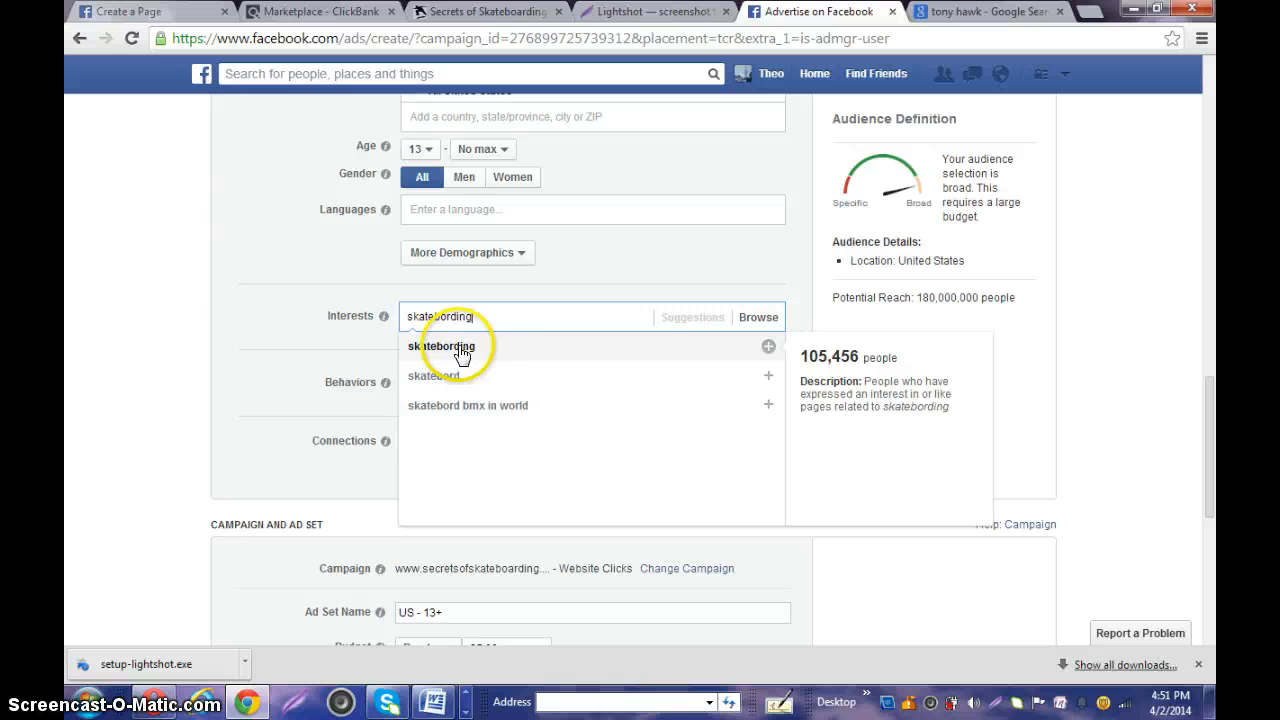
left_click(459, 350)
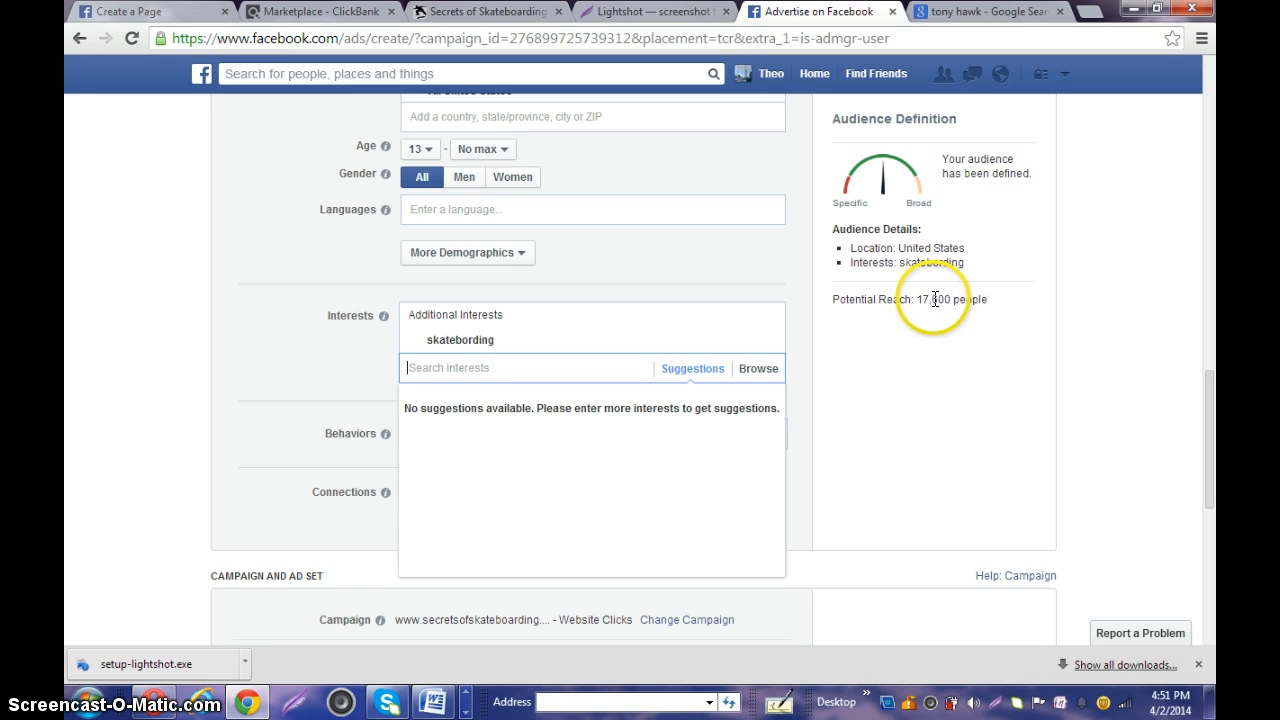
left_click(1216, 387)
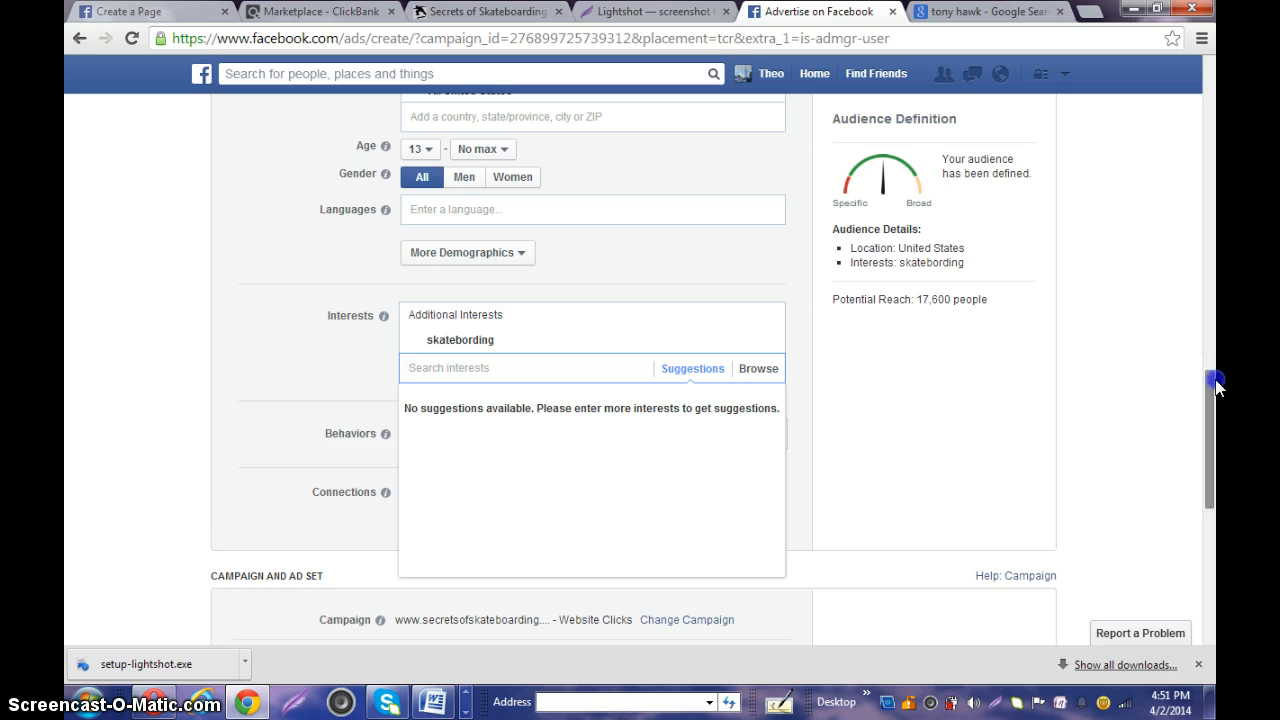
left_click_drag(1216, 398, 1212, 416)
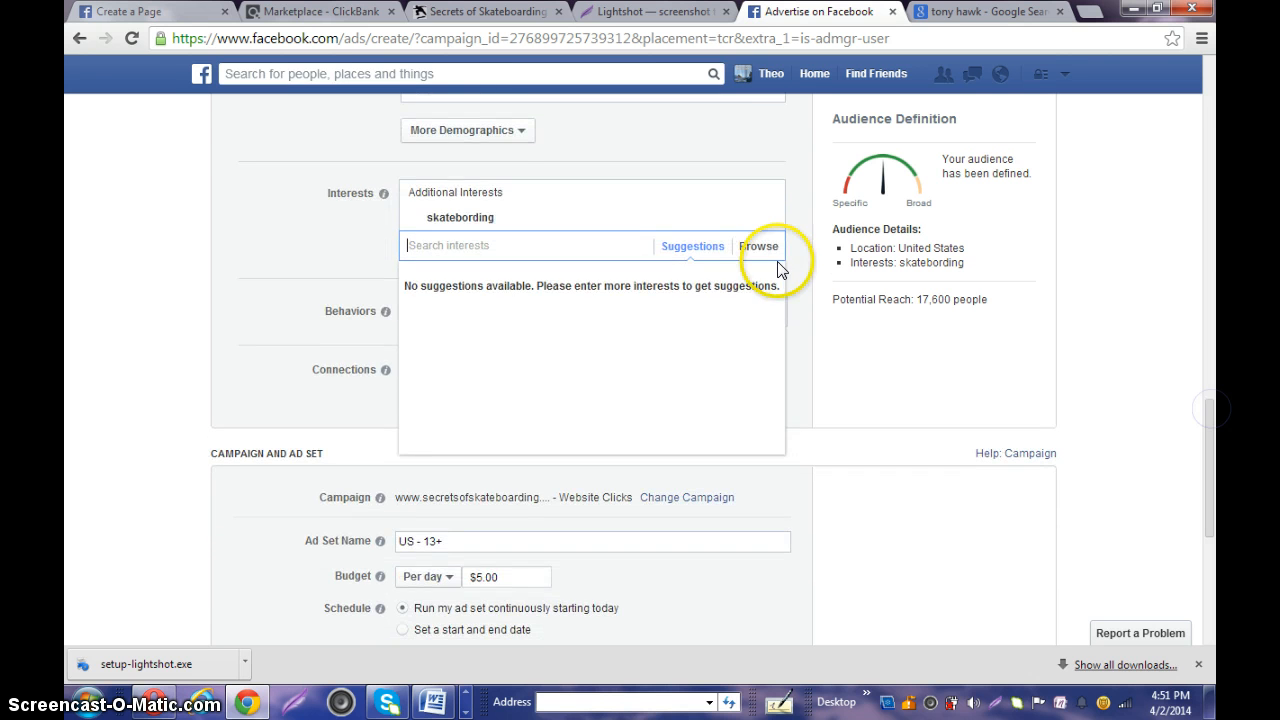
left_click(795, 267)
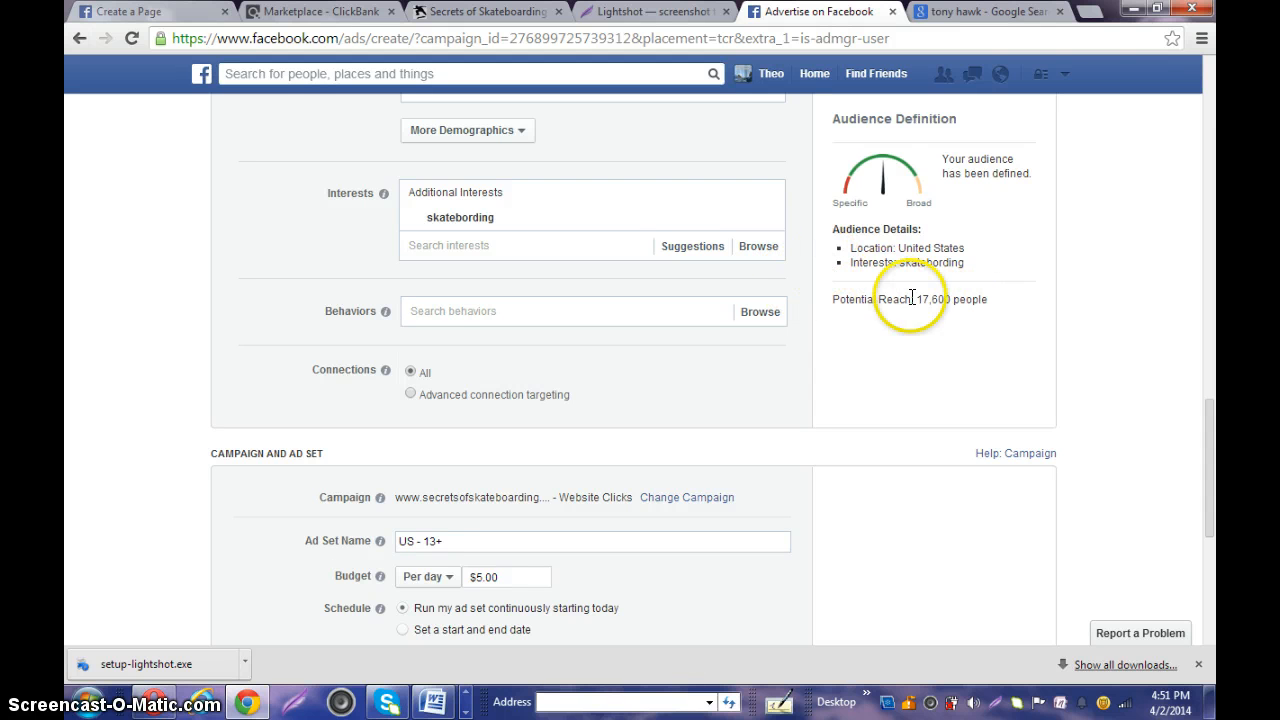
Check the ad set's daily budget and change the bidding to Bid for impressions
left_click_drag(1216, 425, 1216, 495)
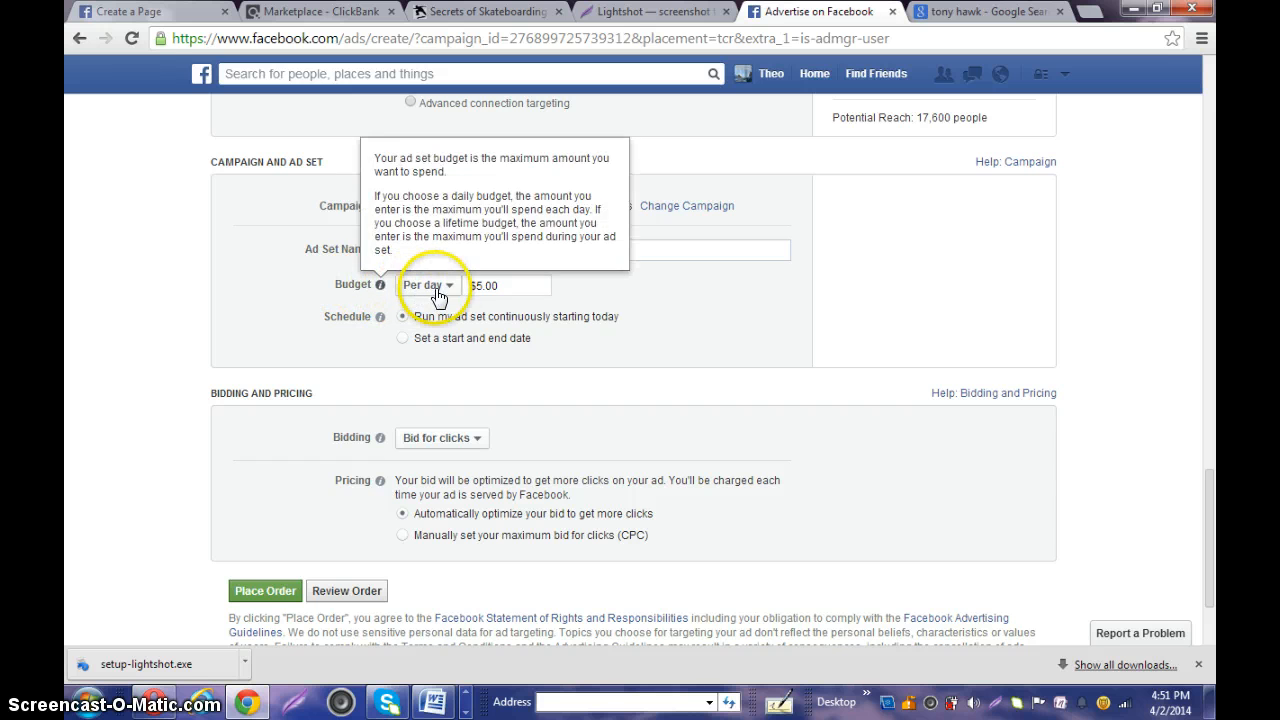
left_click(482, 285)
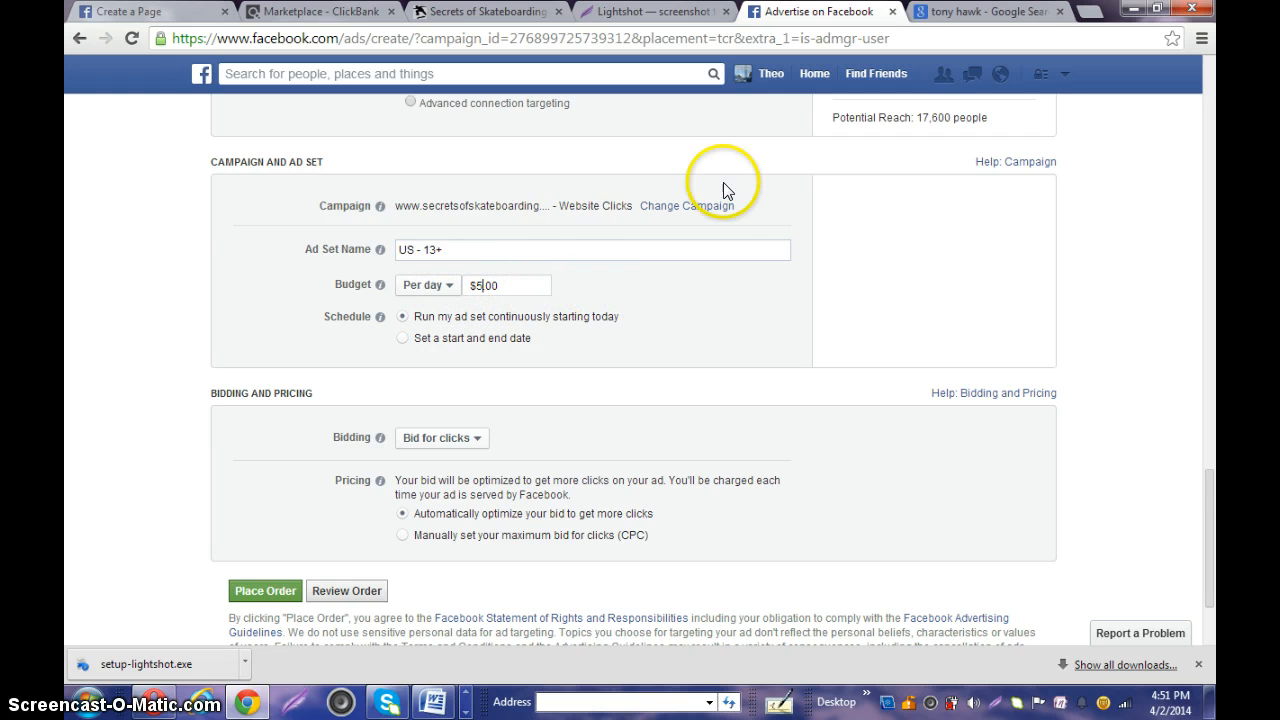
left_click_drag(1214, 530, 1218, 545)
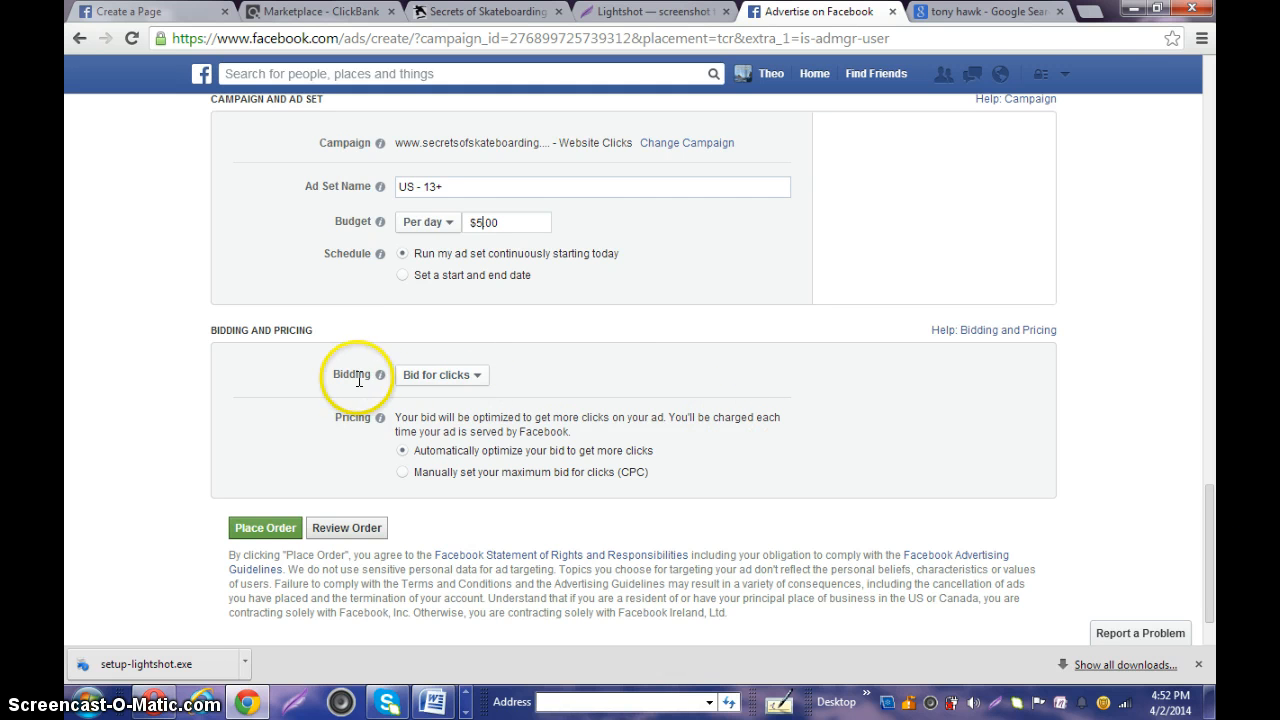
left_click(477, 376)
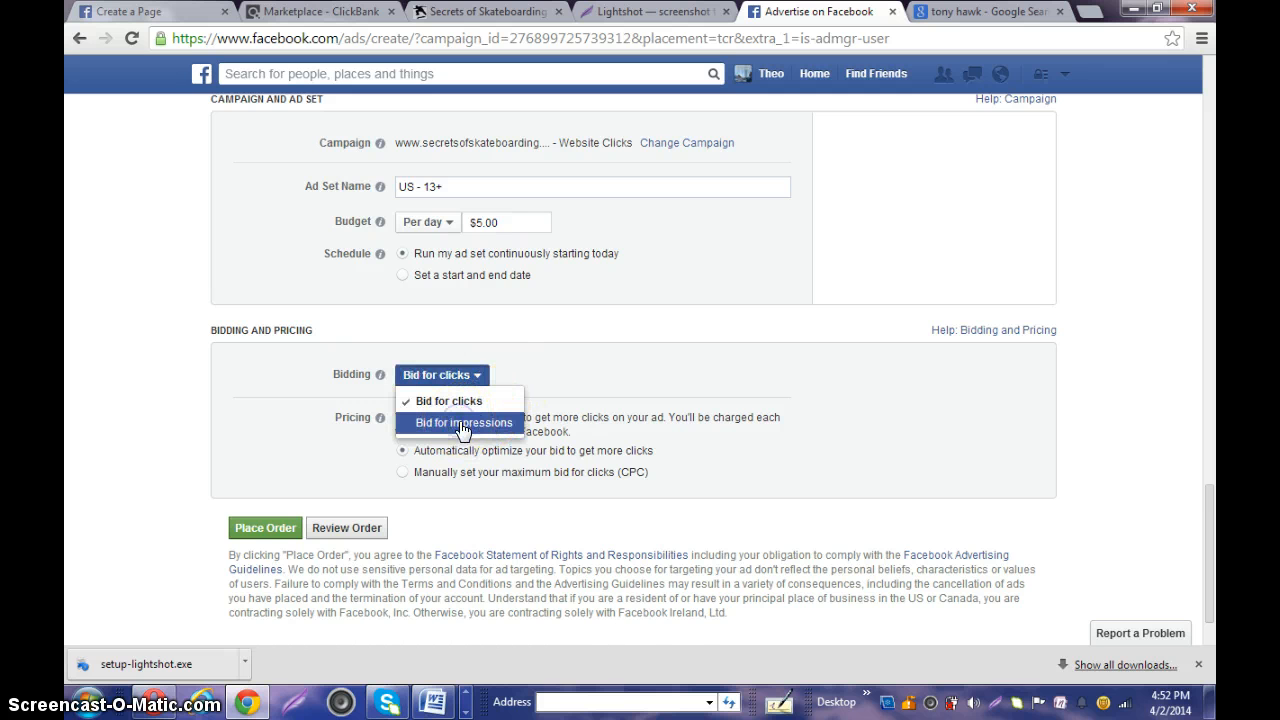
left_click(462, 423)
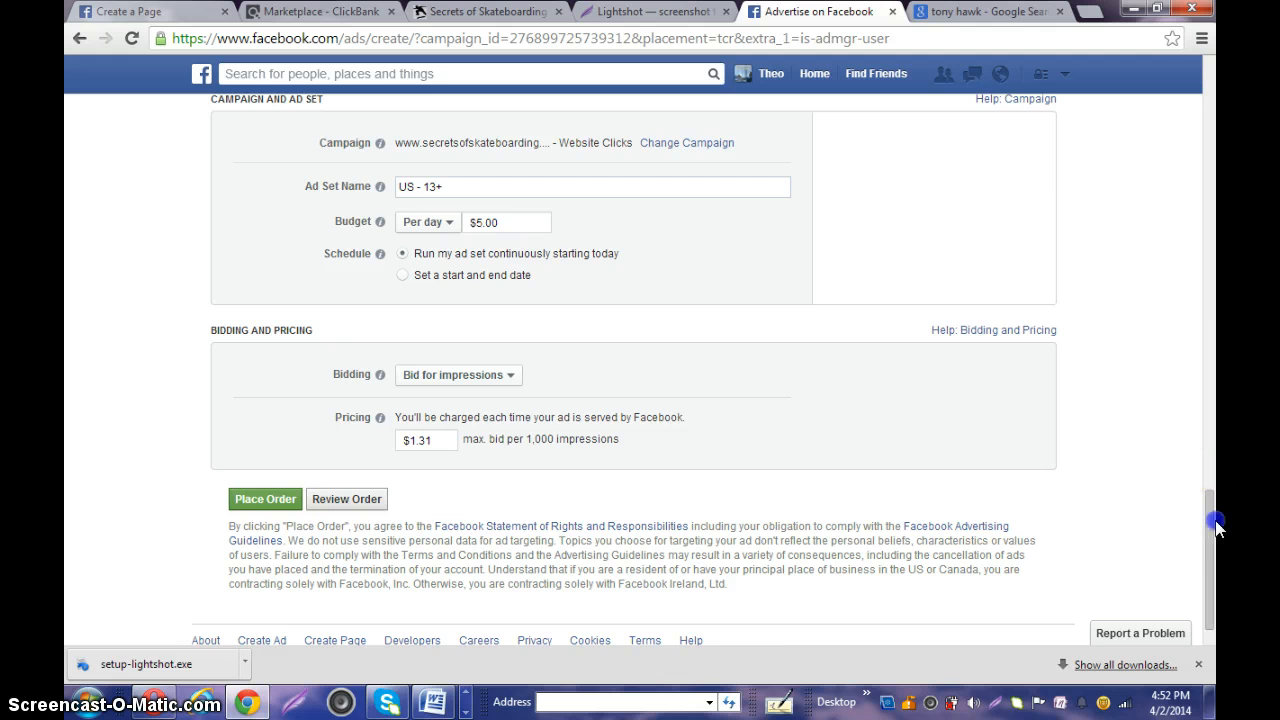
left_click_drag(1210, 490, 1195, 386)
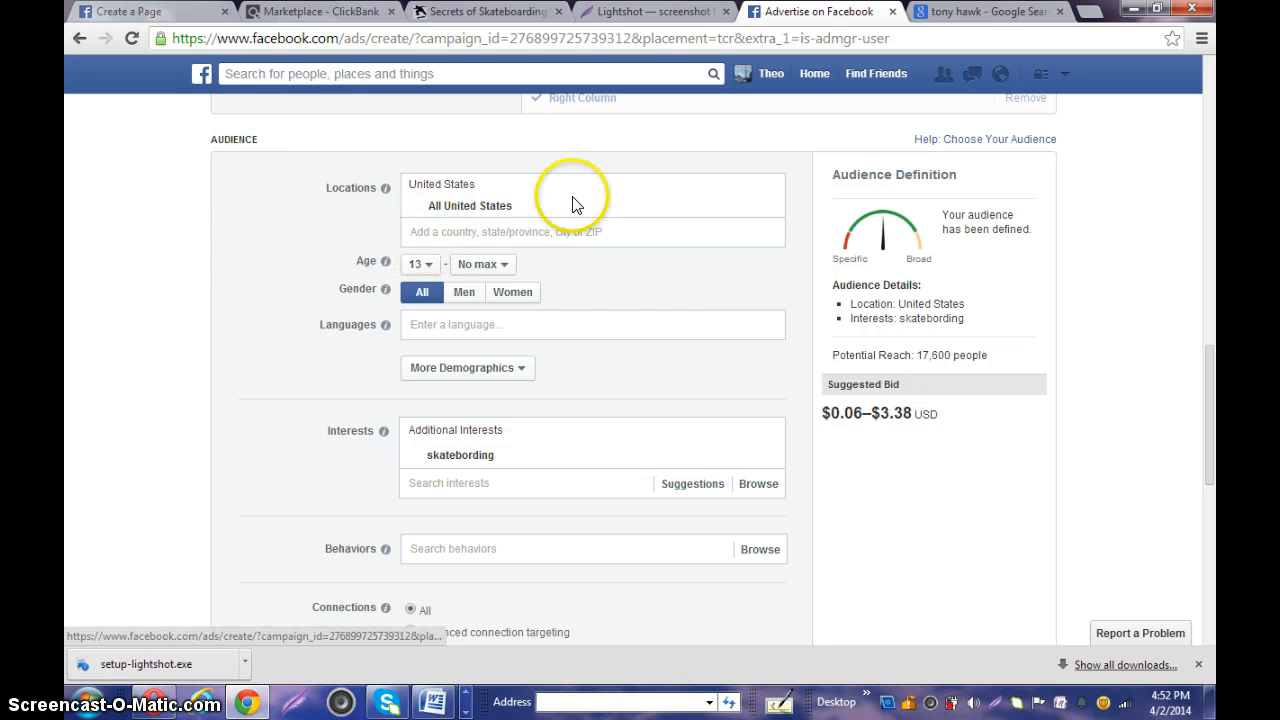
left_click(587, 280)
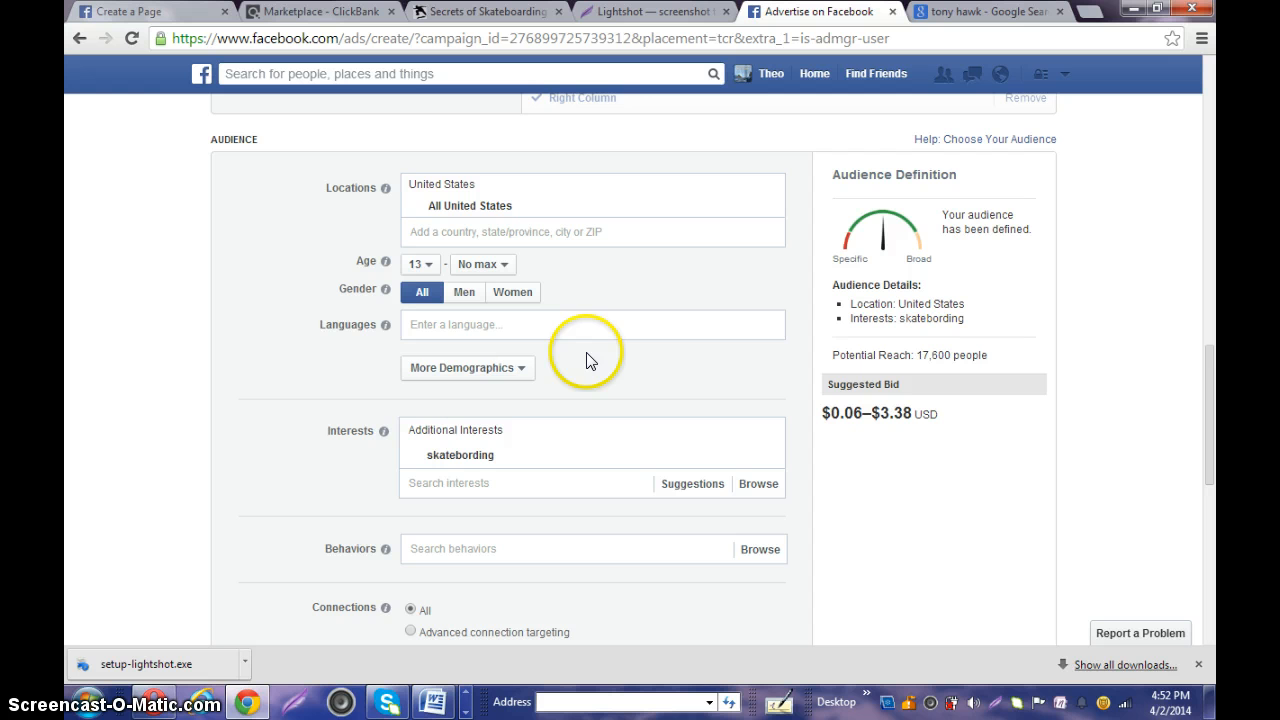
Set the maximum bid to $1.00 per 1,000 impressions, within the suggested bid range, and place the ad order
mouse_move(472, 467)
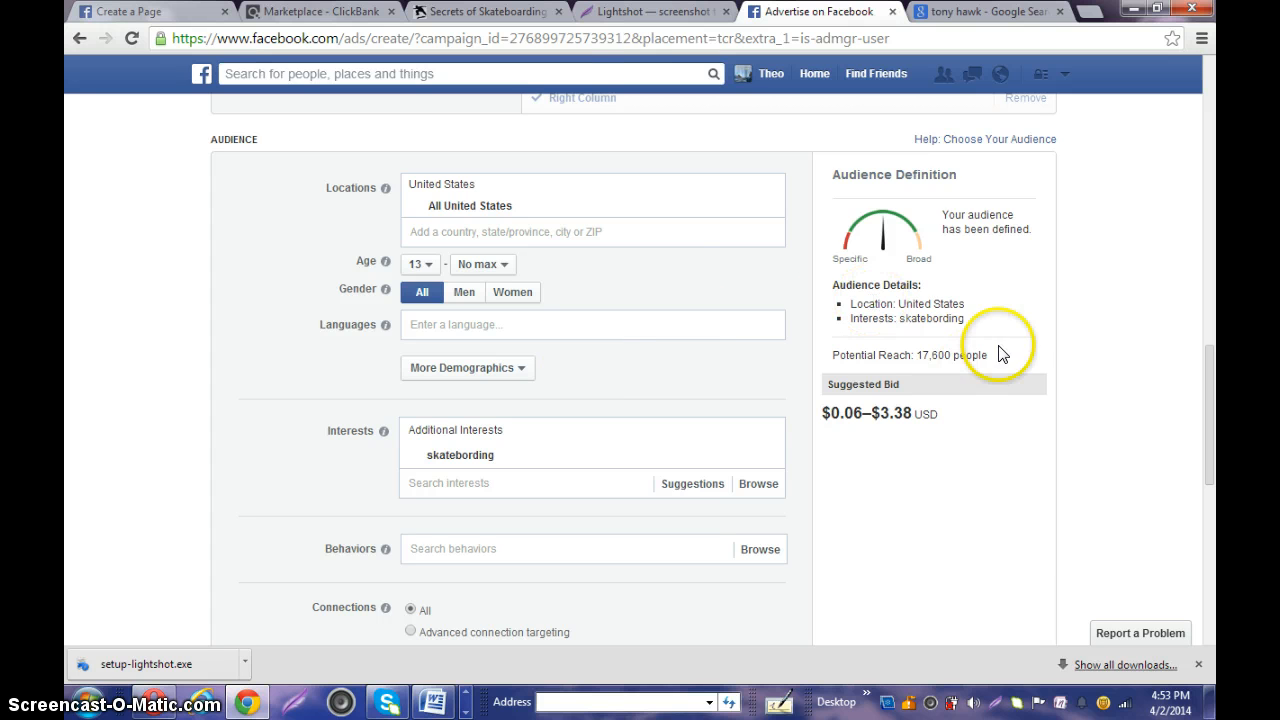
left_click_drag(1214, 414, 1216, 568)
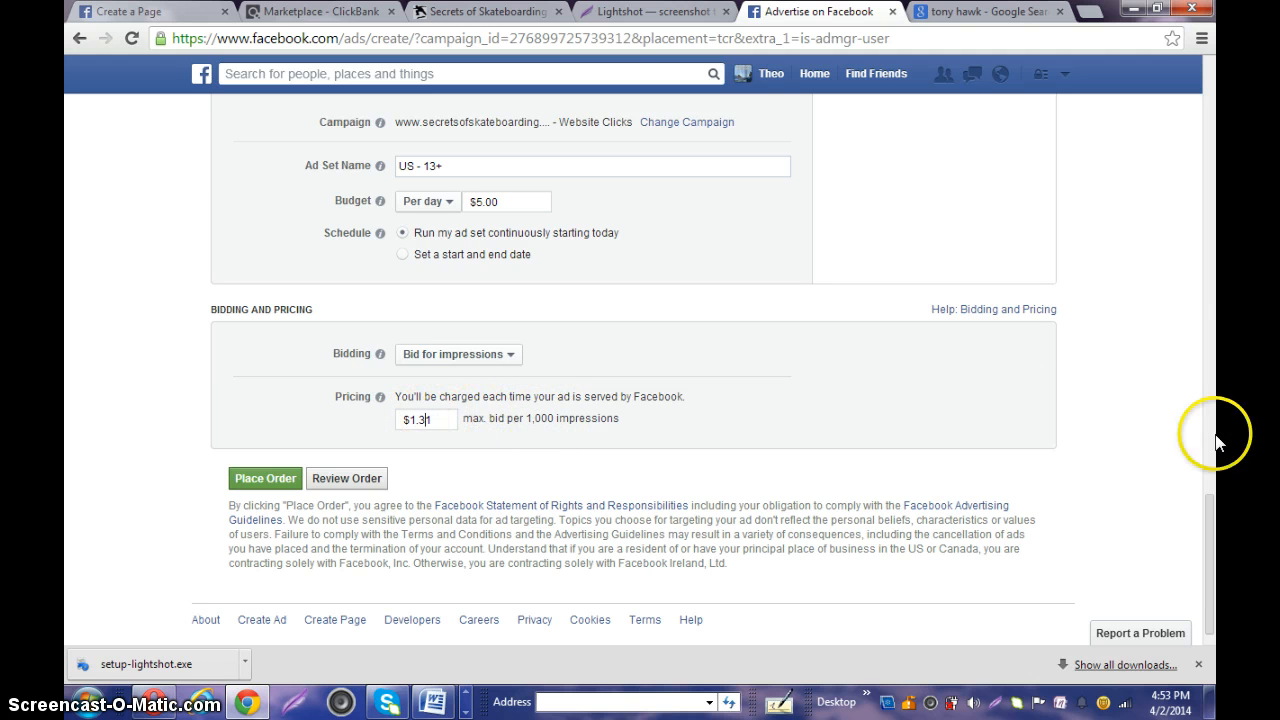
left_click(1216, 524)
left_click_drag(1216, 484, 1211, 414)
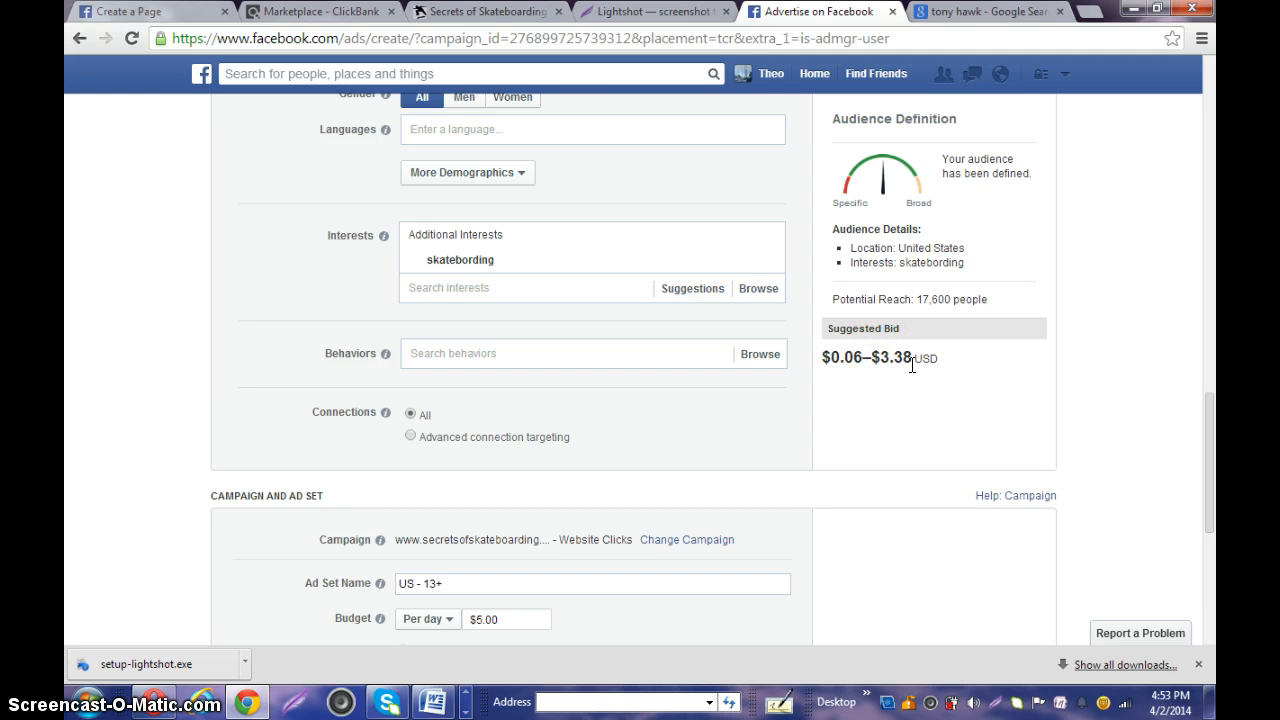
left_click(1211, 423)
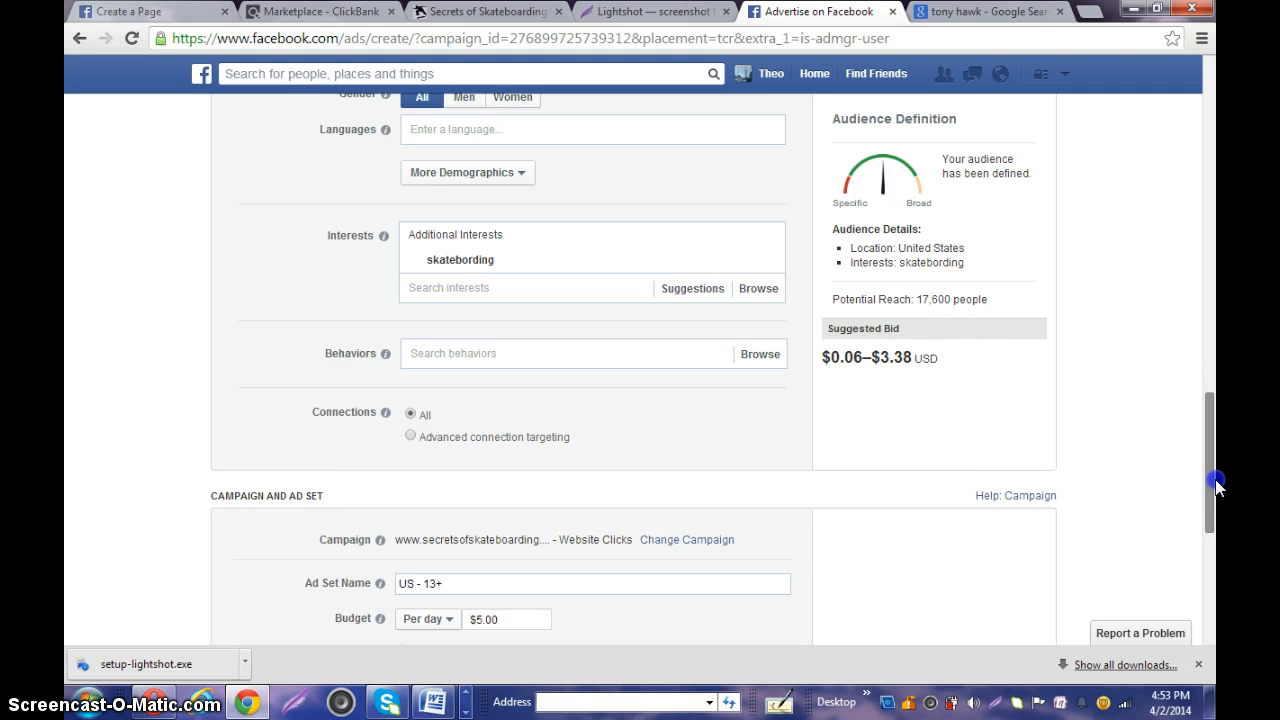
left_click_drag(1216, 486, 1215, 540)
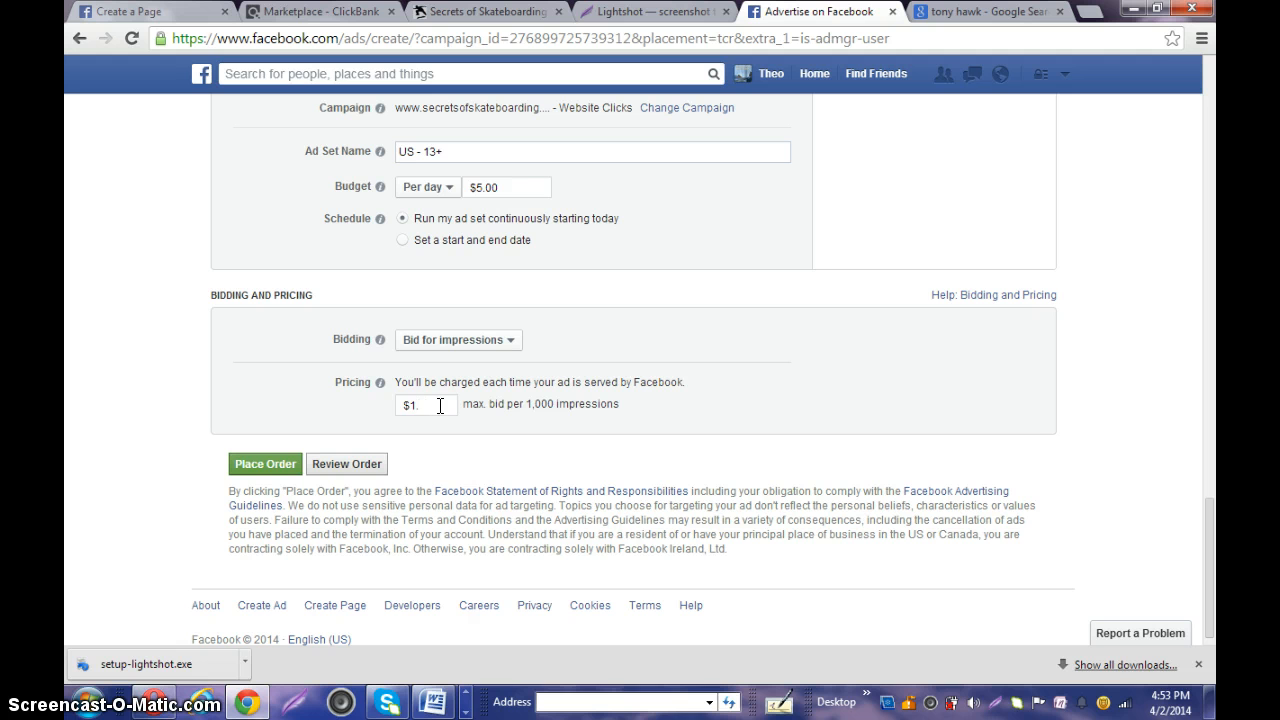
left_click(425, 404)
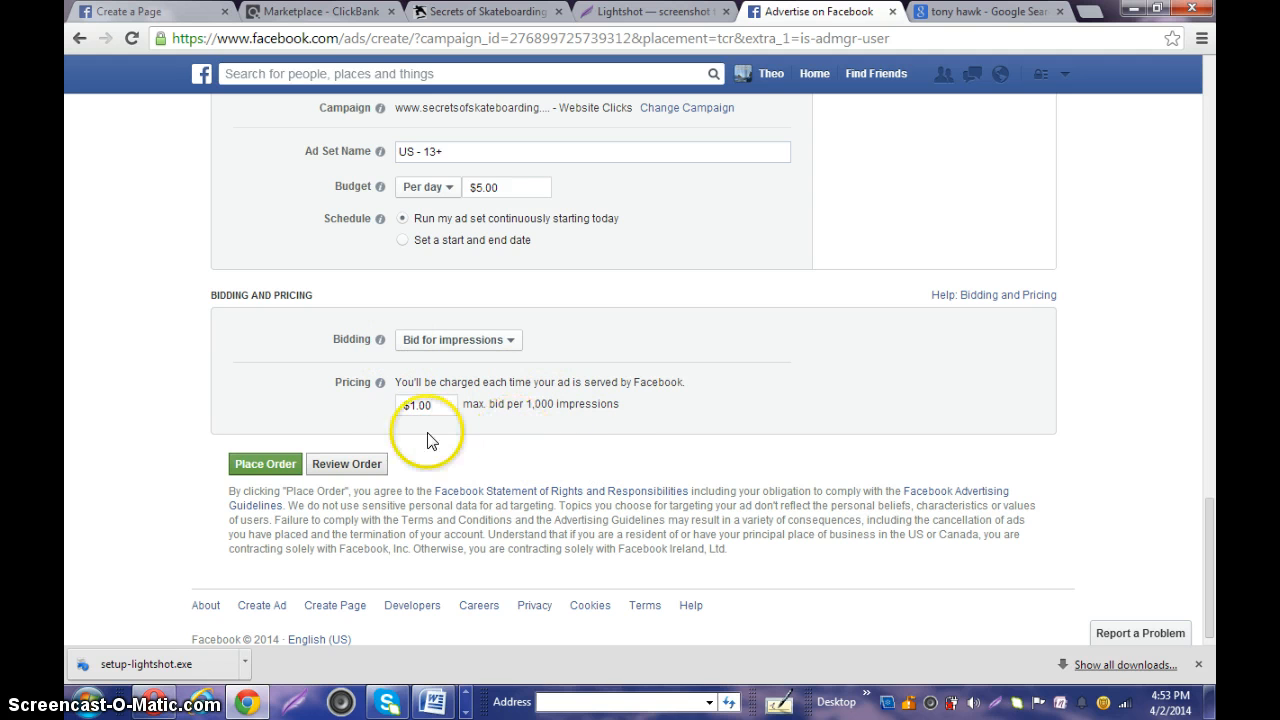
left_click(268, 466)
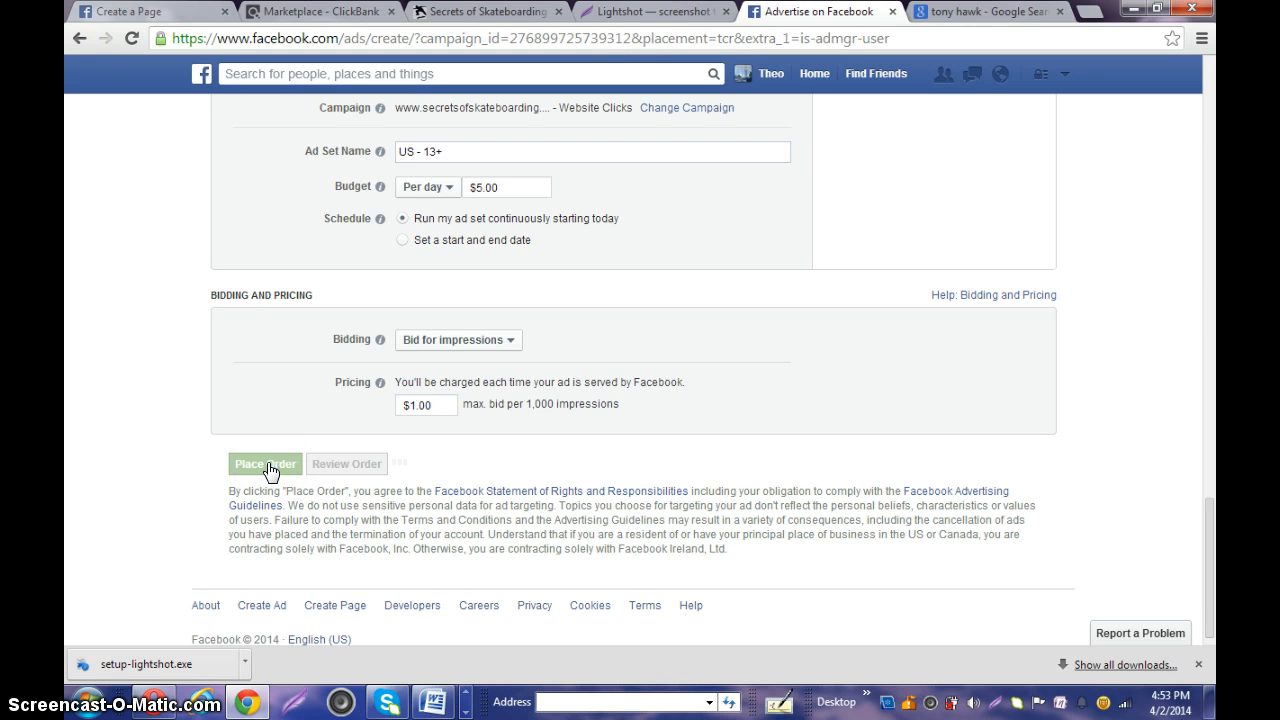